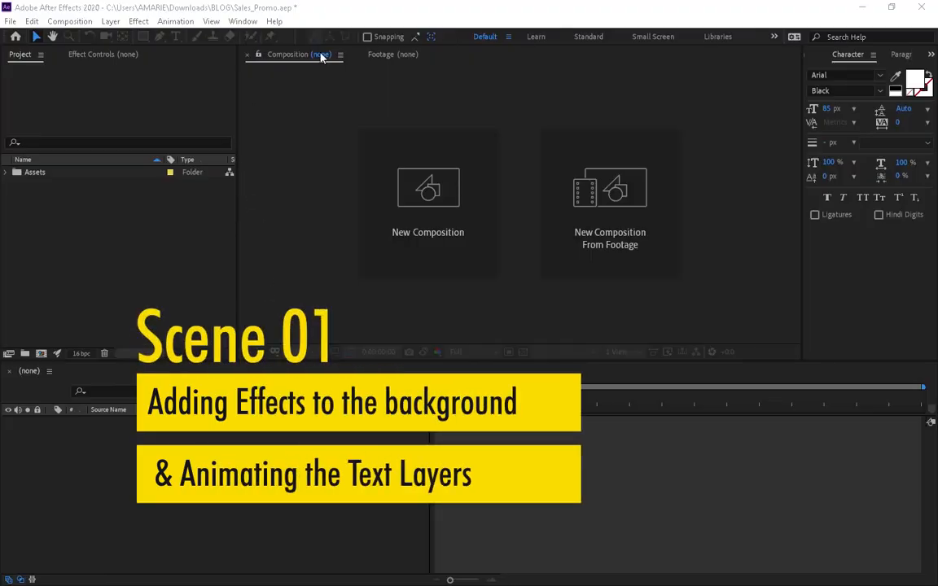
Step: Create a new composition named Scene_01 with a duration of 0:00:01:15
left_click(41, 353)
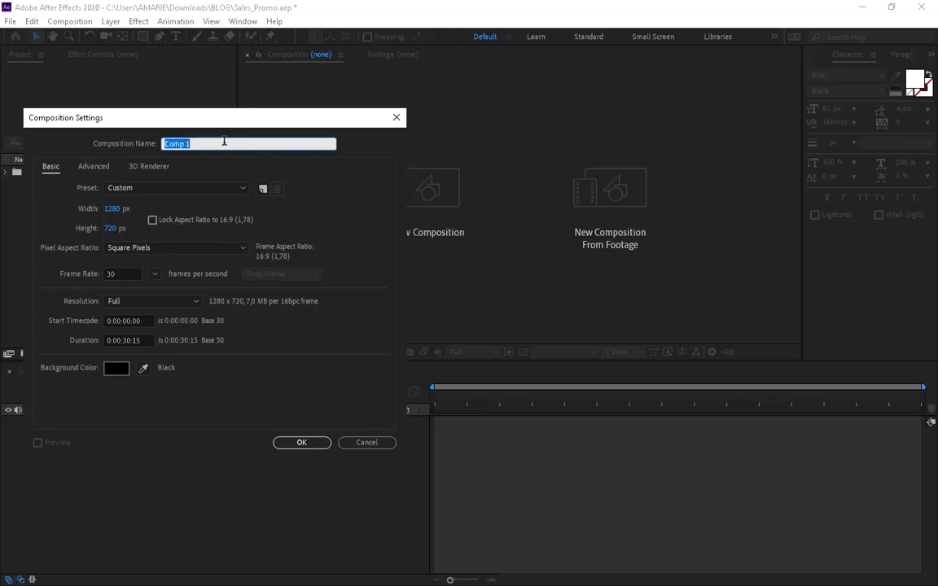
type("Scene")
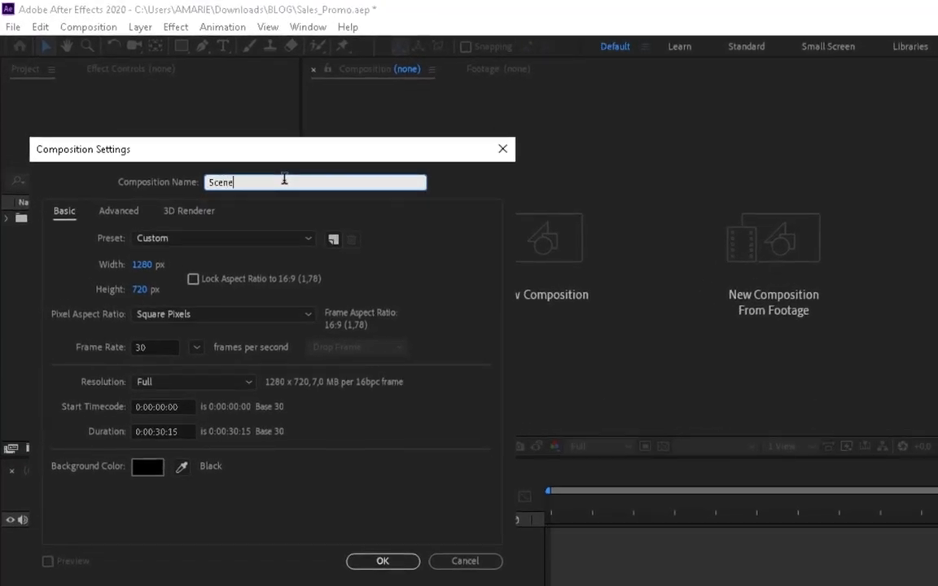
type("_01")
left_click(162, 432)
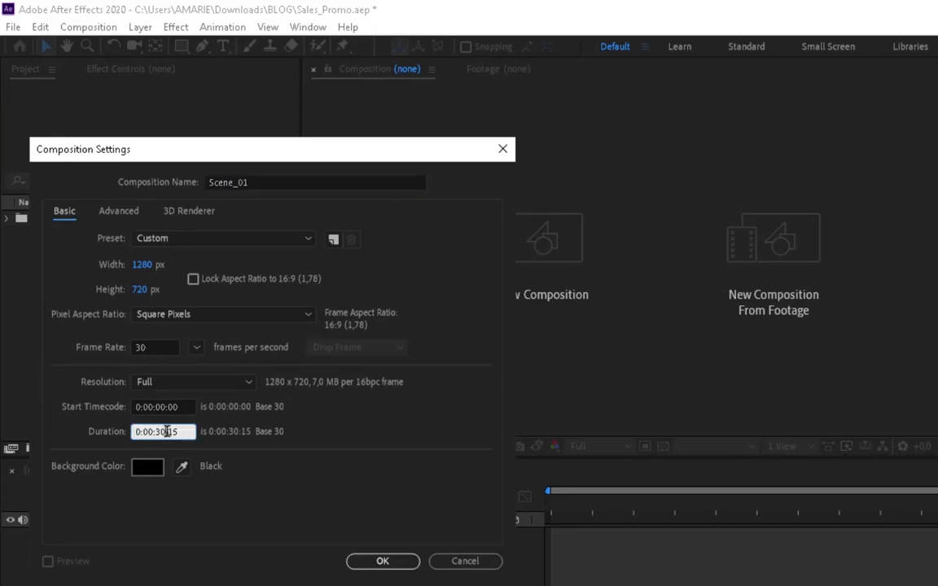
key("BackSpace")
key("BackSpace")
type("01")
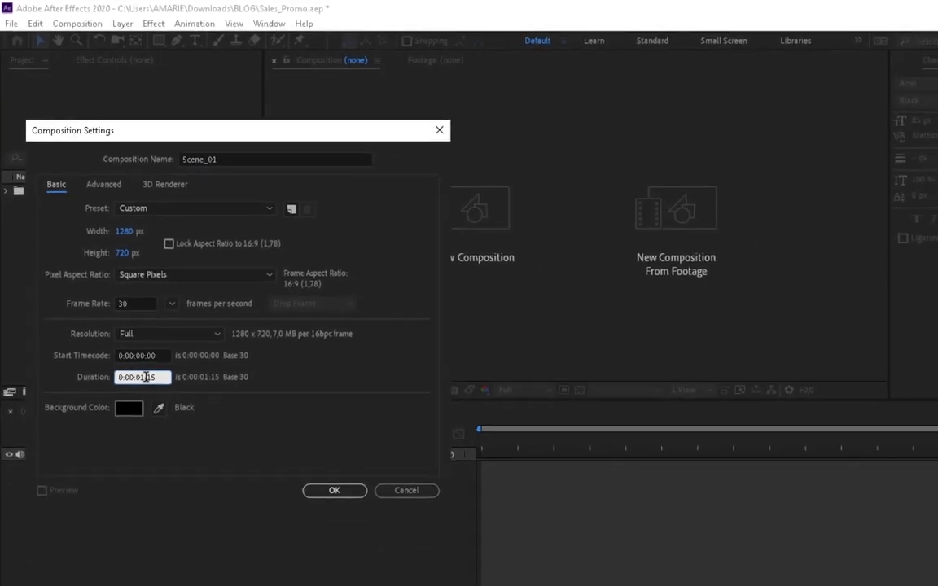
left_click(334, 490)
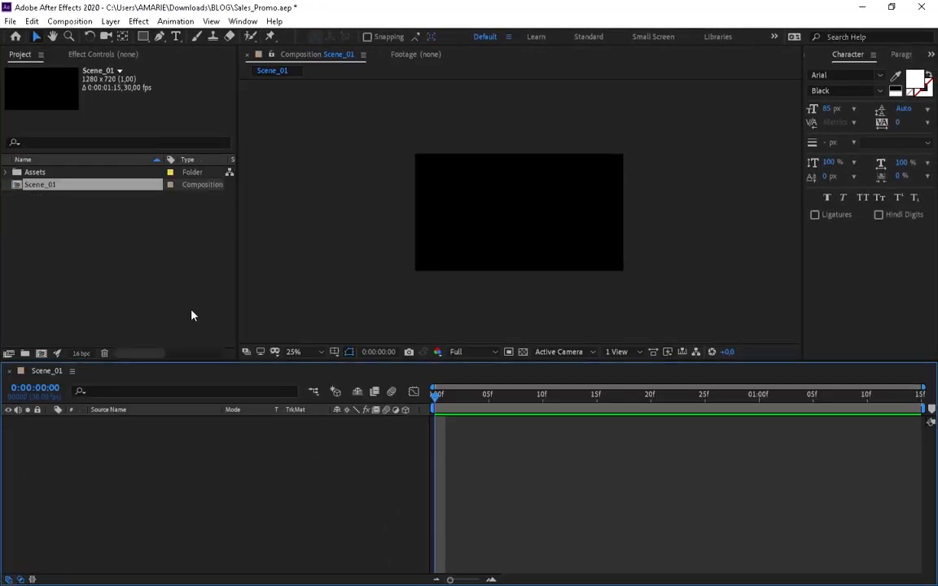
Step: Save the project as Sales_Promo.aep in the BLOG folder, overwriting the existing file
left_click(10, 22)
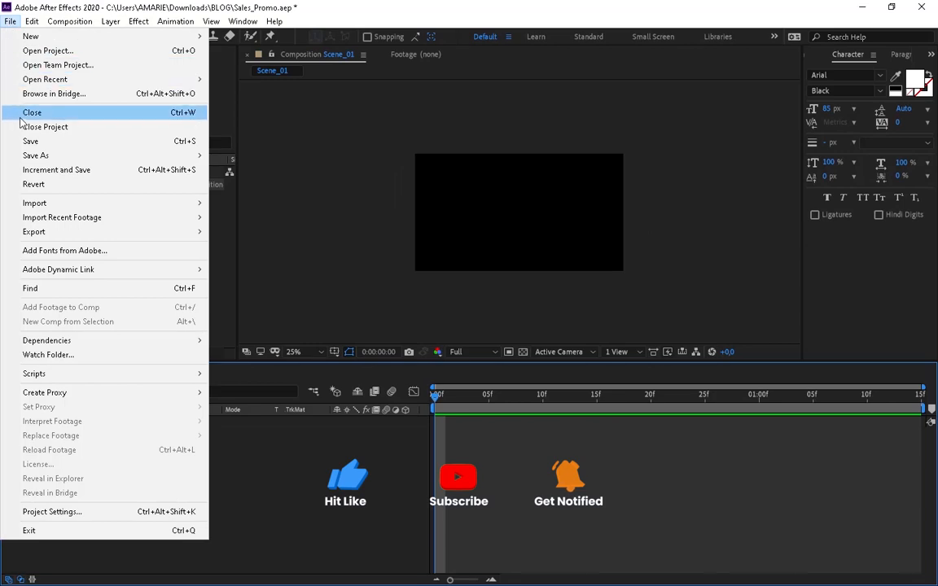
mouse_move(90, 159)
left_click(250, 155)
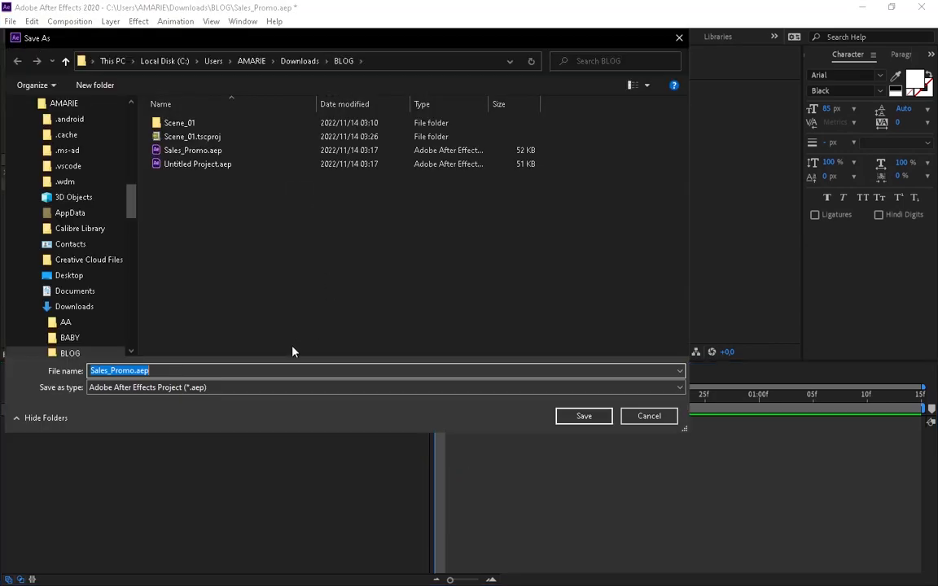
left_click(167, 151)
left_click(600, 417)
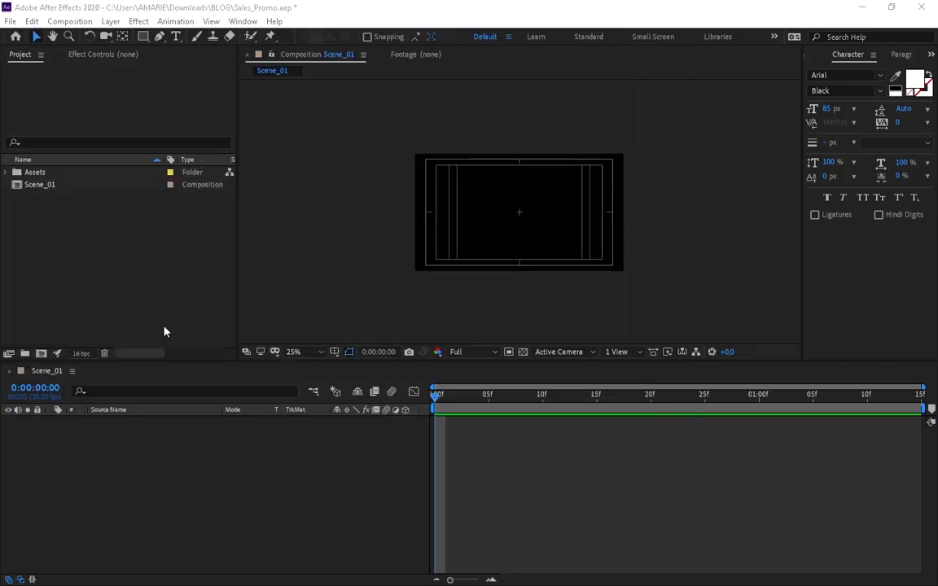
Step: Add a black solid layer named BG to the Scene_01 composition
left_click(237, 539)
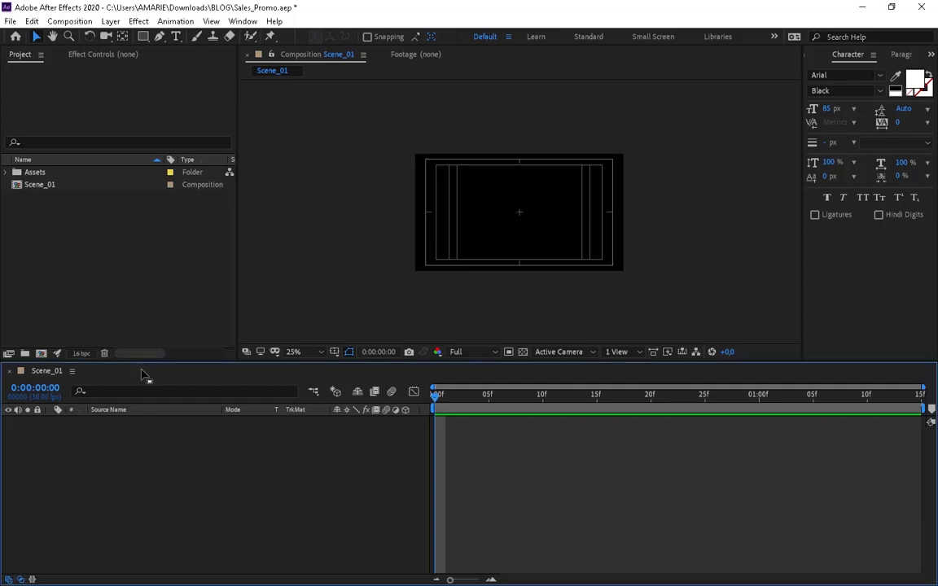
key("ctrl+y")
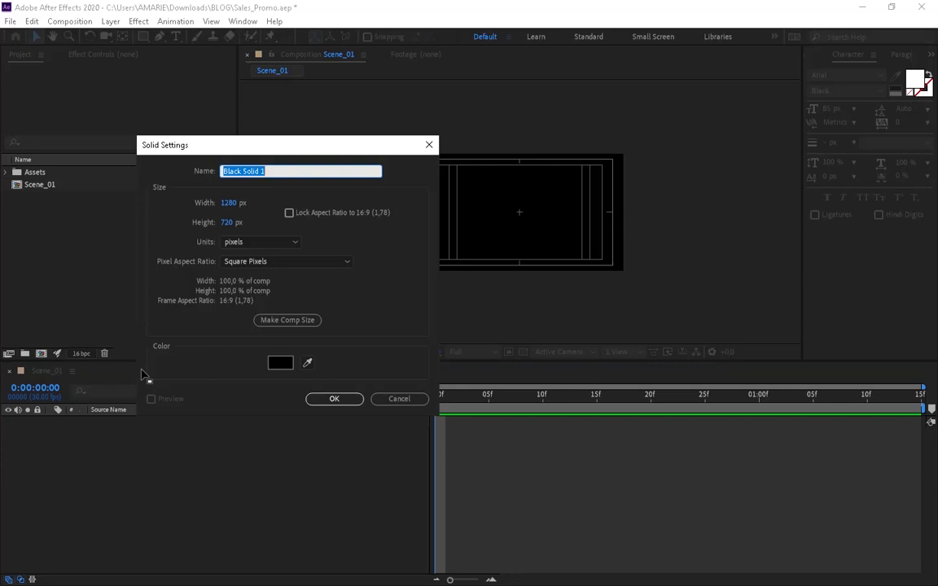
type("BG")
key("Return")
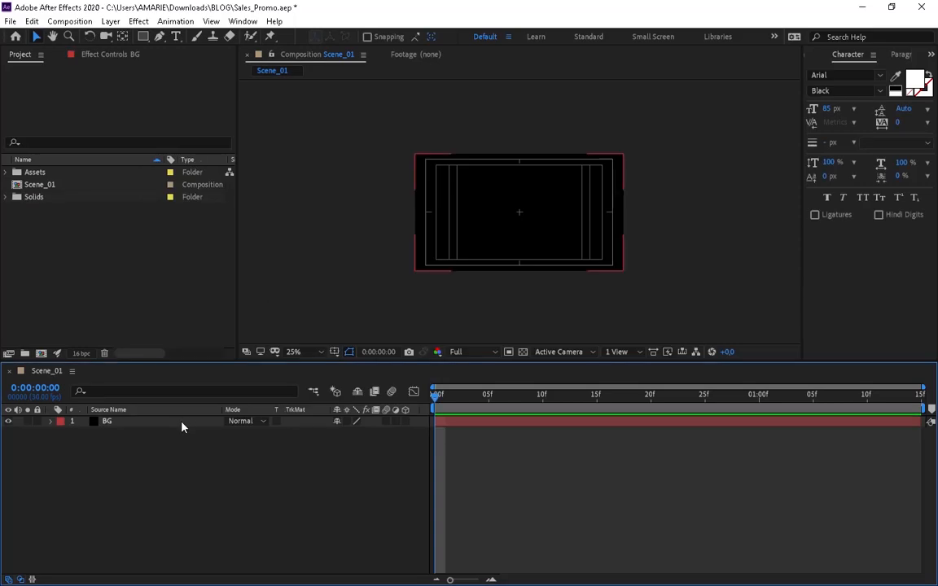
Step: Apply the Gradient Ramp effect to the BG layer
left_click(182, 421)
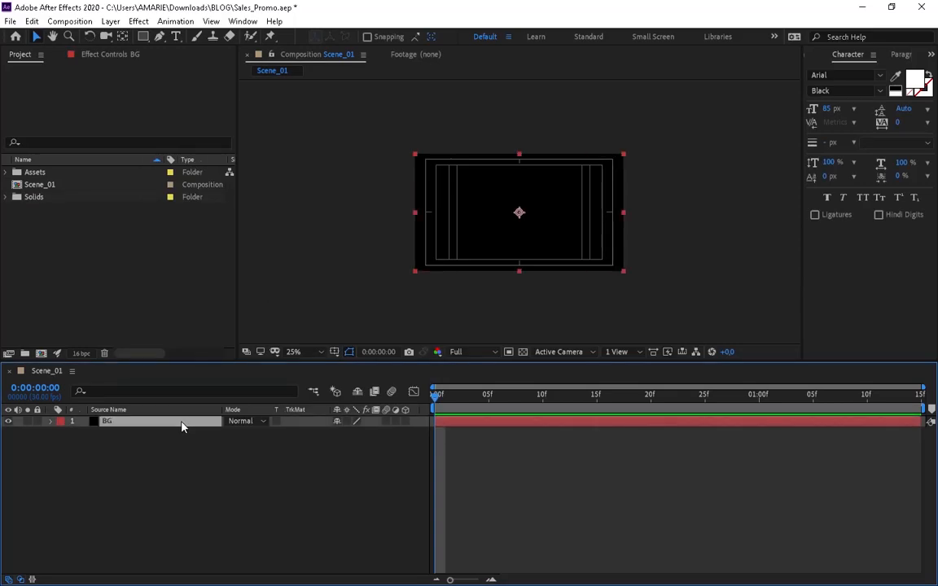
key("ctrl+space")
type("gra")
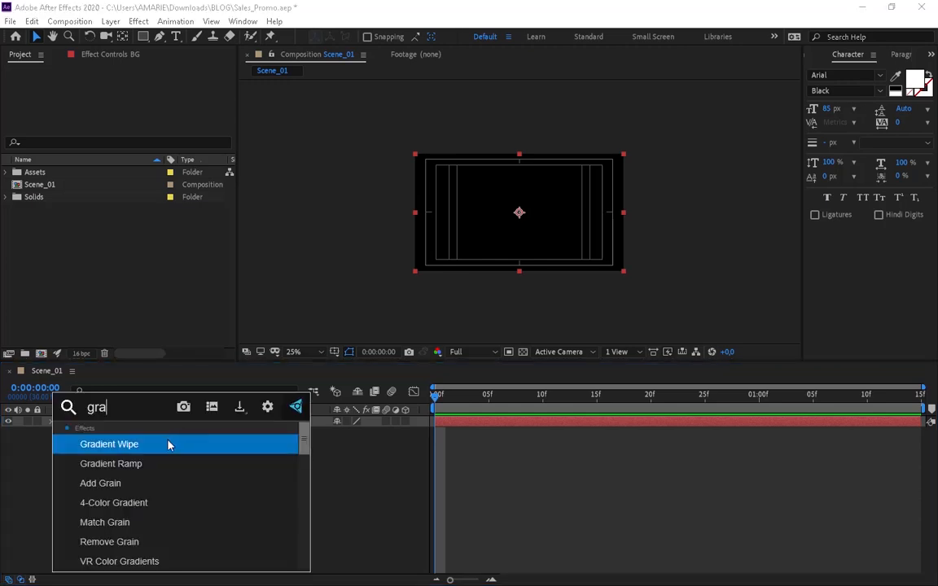
left_click(130, 464)
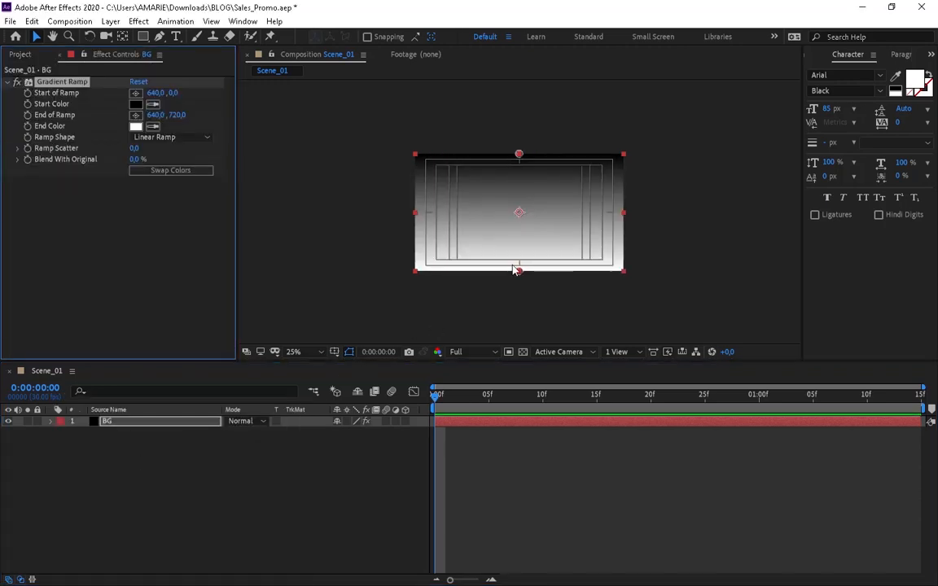
Step: Set the Gradient Ramp's start color to 6BB9BC
left_click(137, 105)
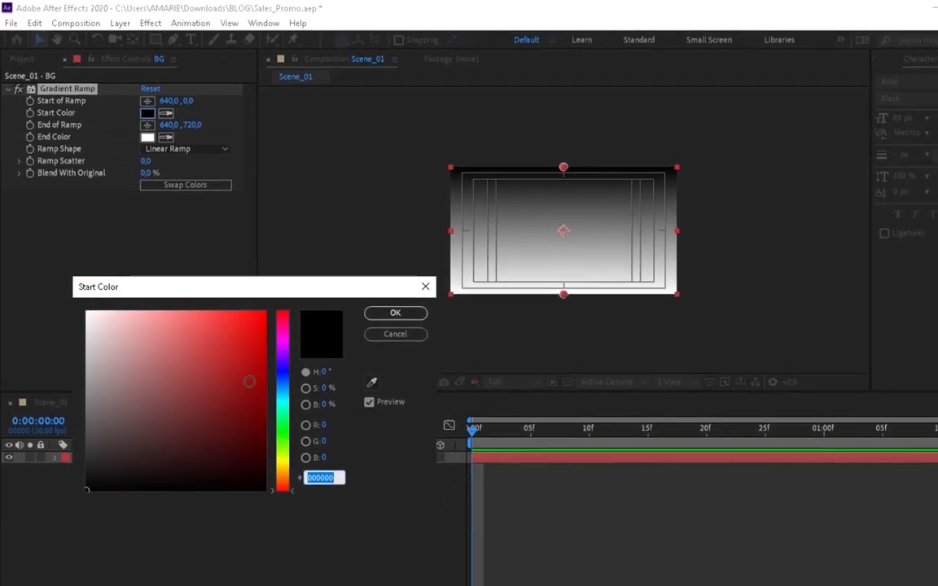
type("006BB9")
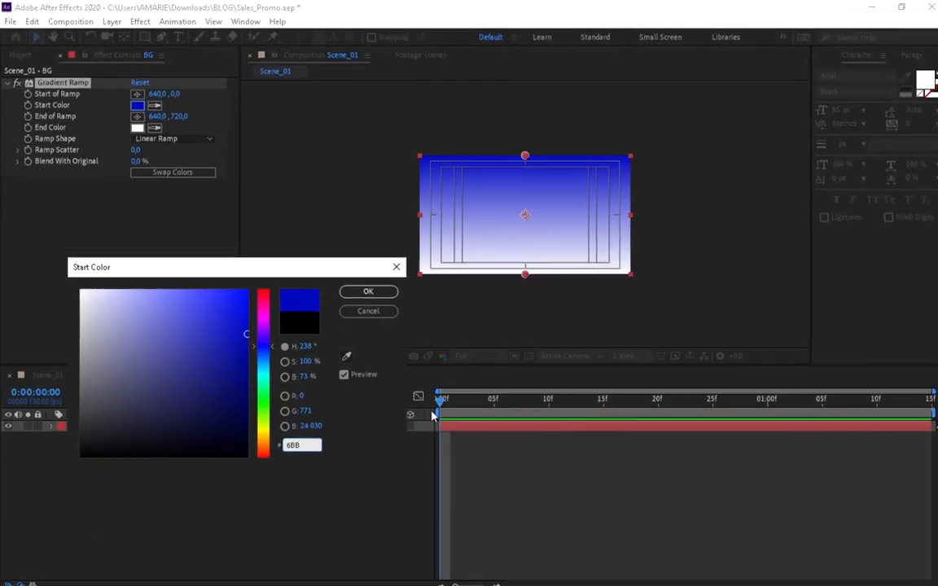
type("BC")
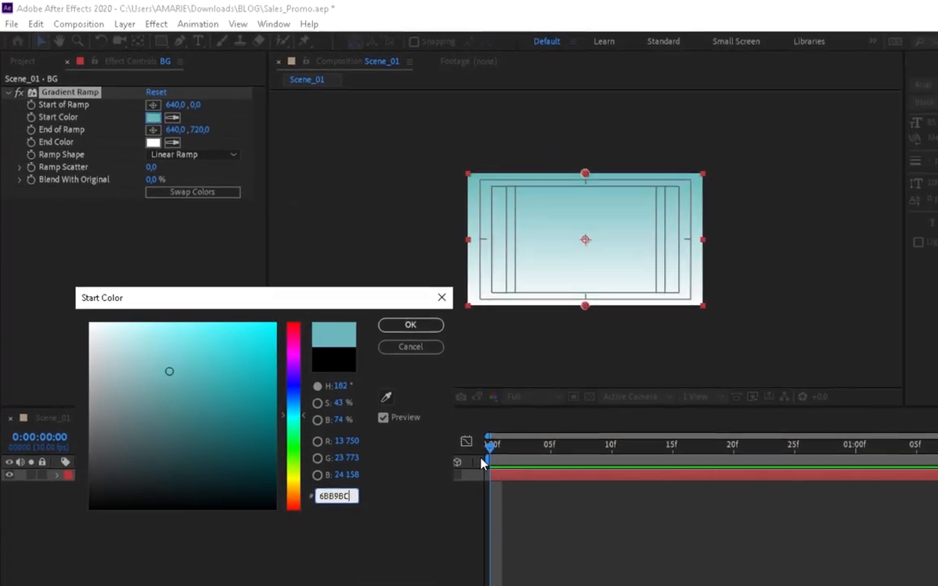
left_click(365, 288)
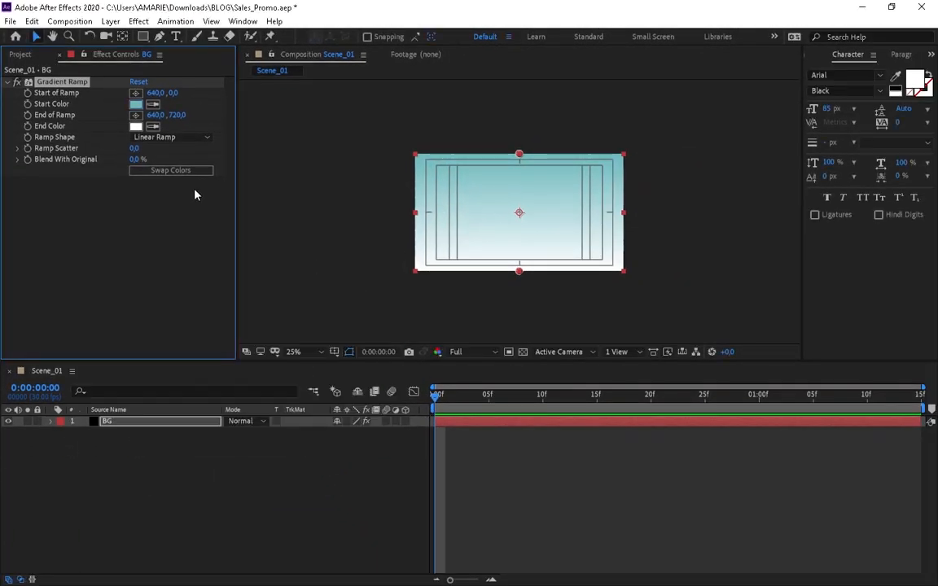
Step: Set the Gradient Ramp's end color to 00D9E2
left_click(135, 127)
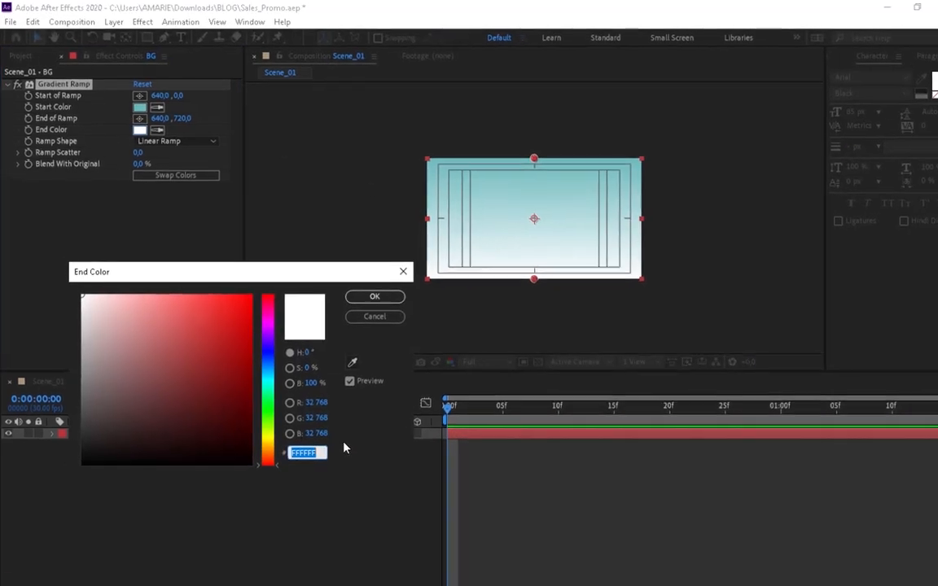
type("00")
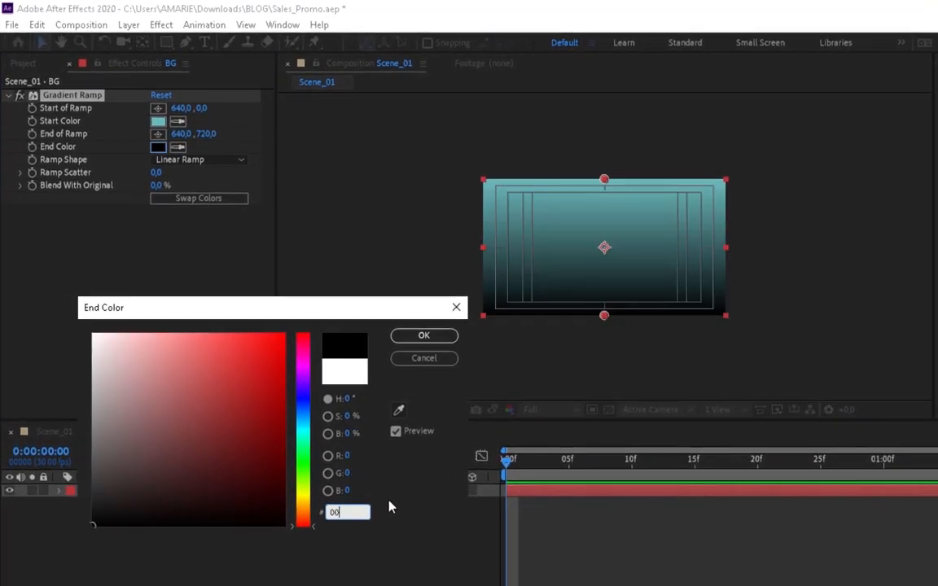
type("D")
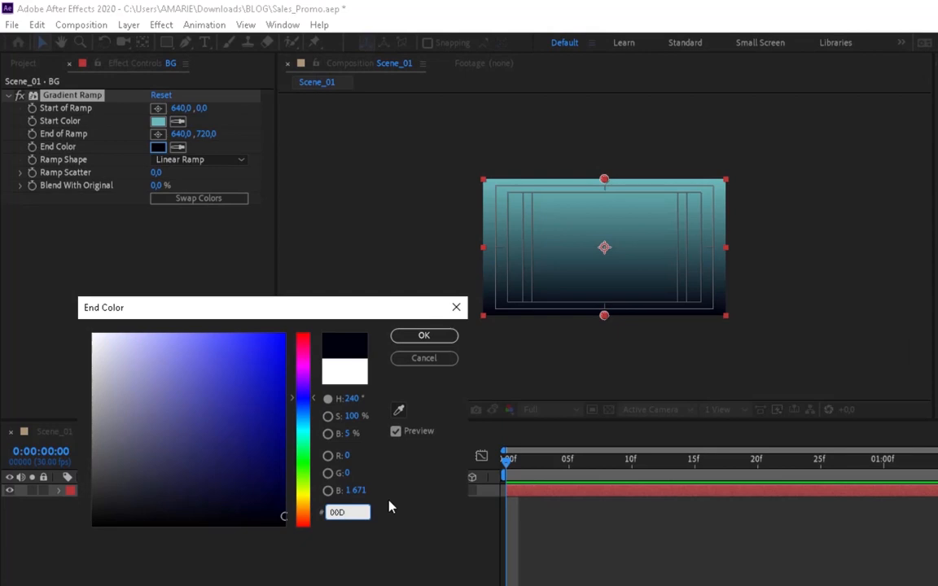
type("9E")
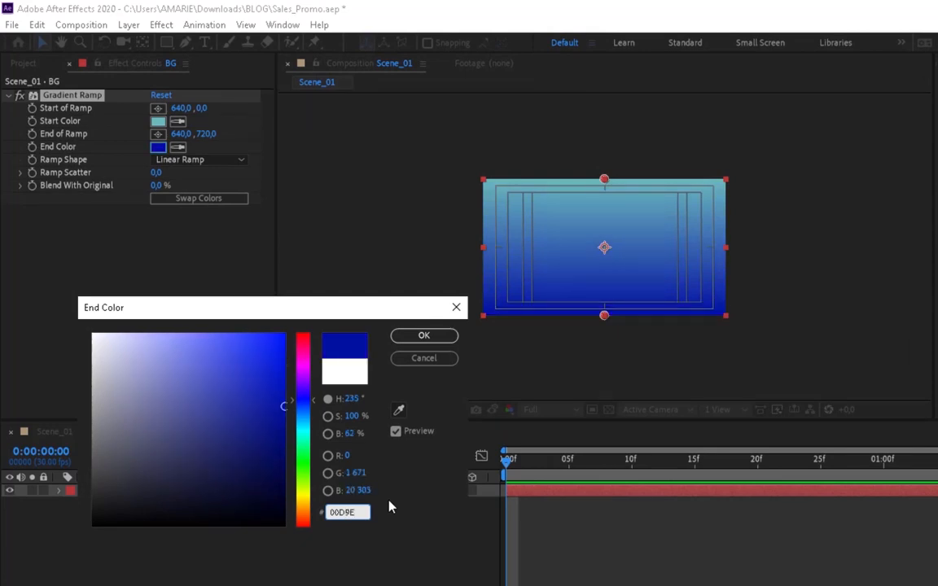
type("2")
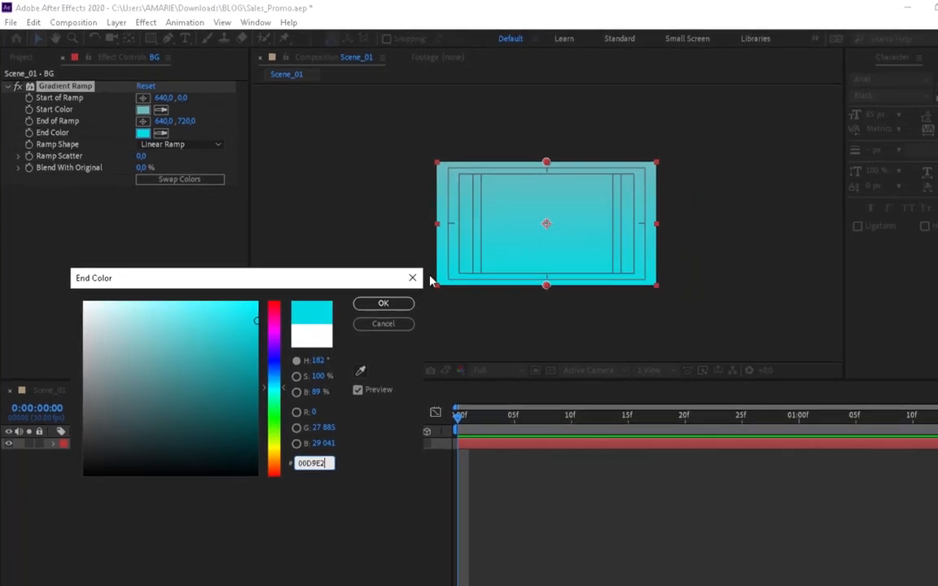
left_click(364, 289)
Step: Place the ramp's start point at the frame's upper-right corner, about 1276, 0, and its end point at the bottom center, about 632, 716
left_click(136, 93)
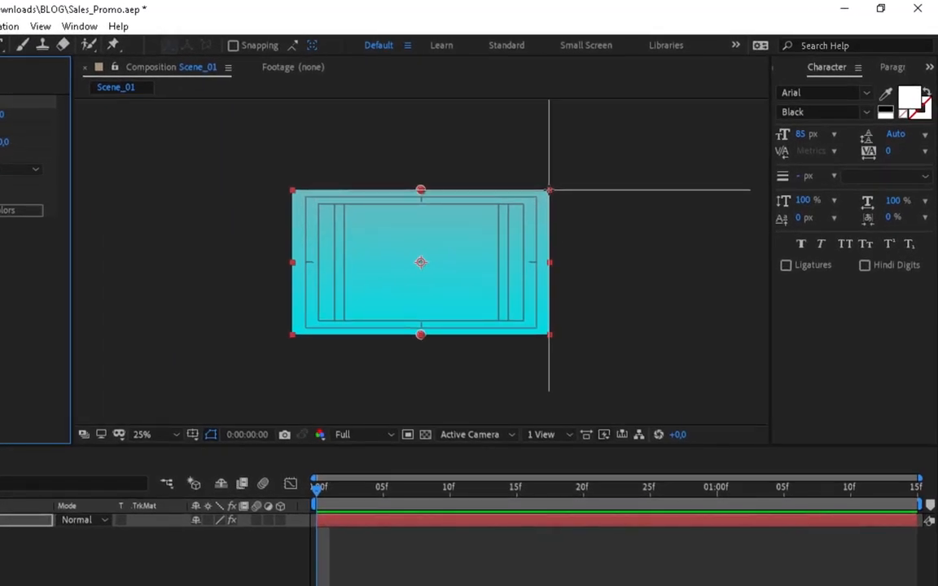
left_click(548, 190)
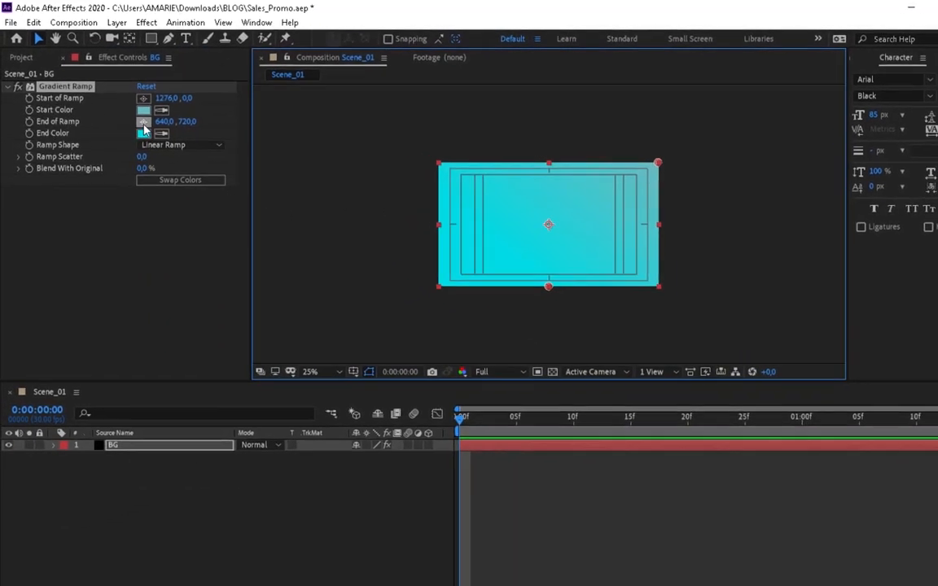
left_click(143, 122)
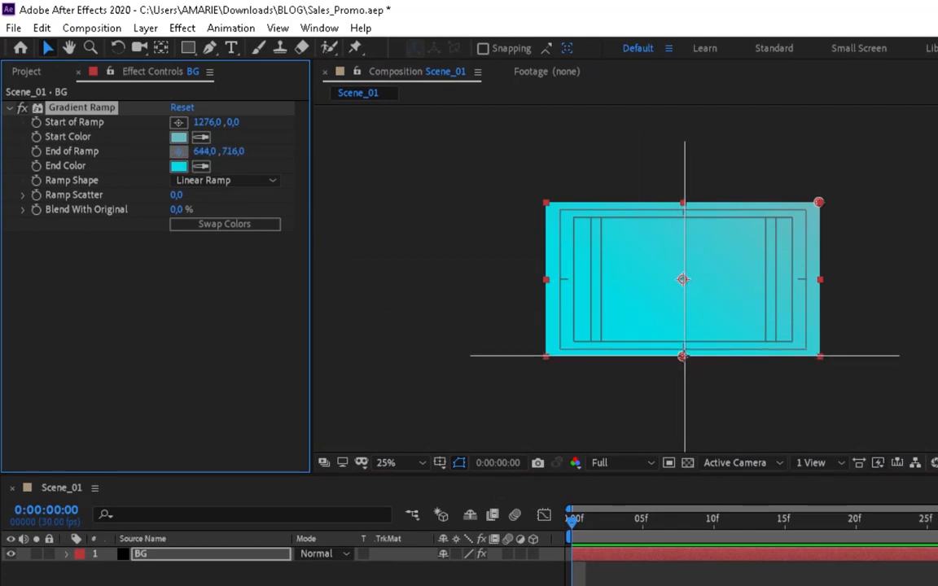
left_click(682, 356)
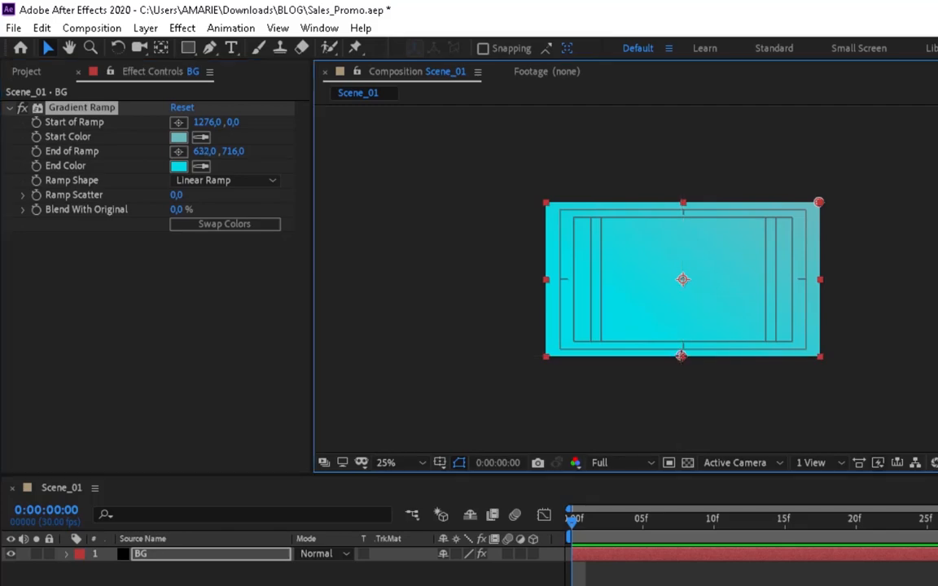
key("shift+/")
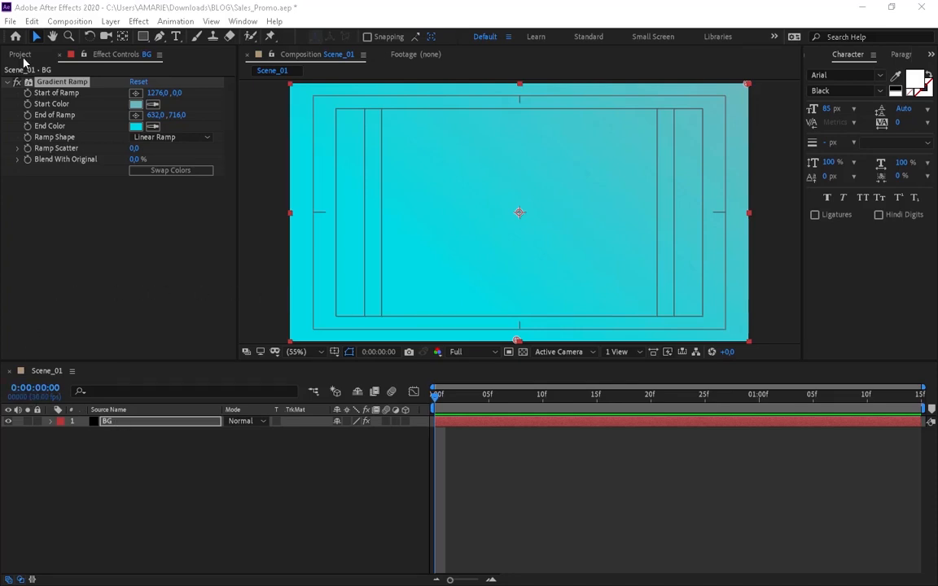
Step: Add Water splash green screen.avi from the Assets folder to Scene_01 as a layer above BG
left_click(20, 54)
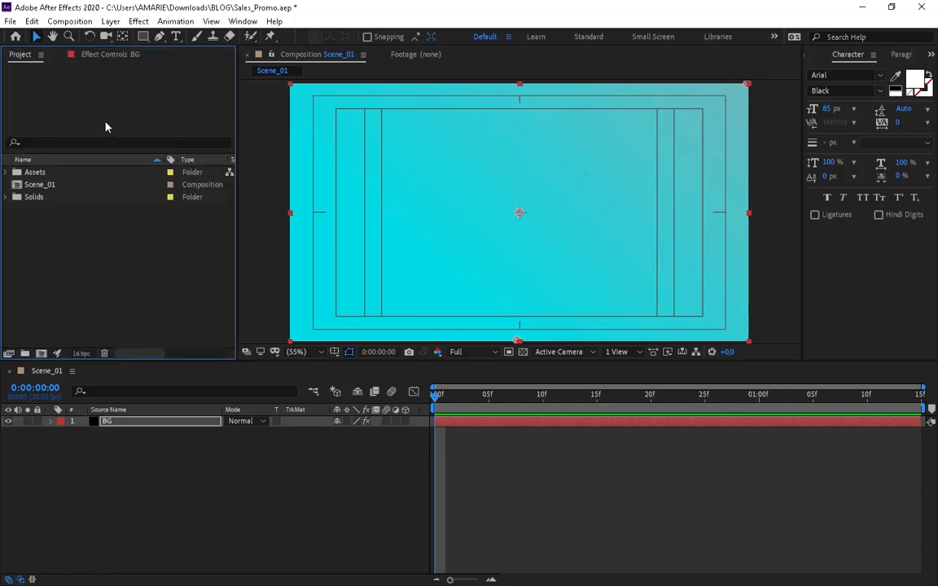
left_click(6, 172)
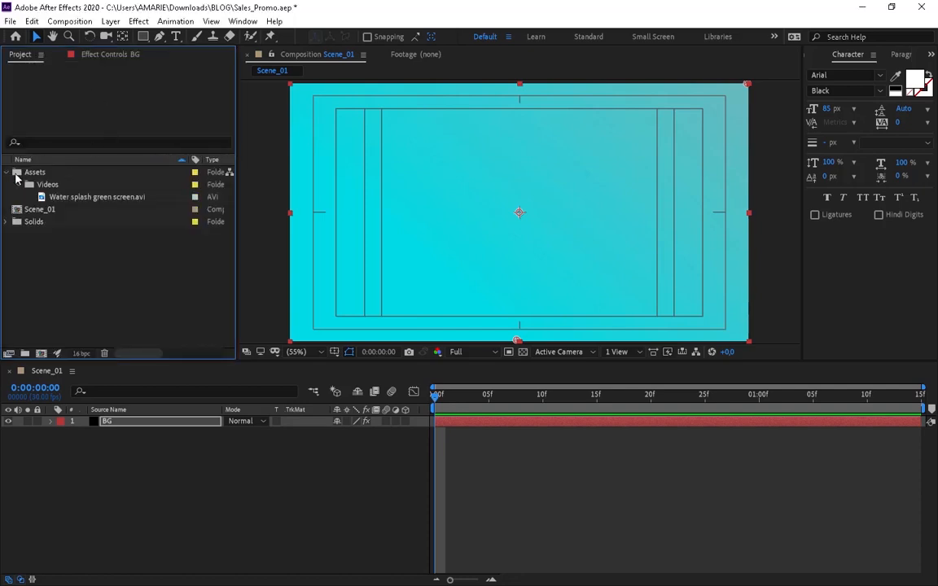
left_click(81, 196)
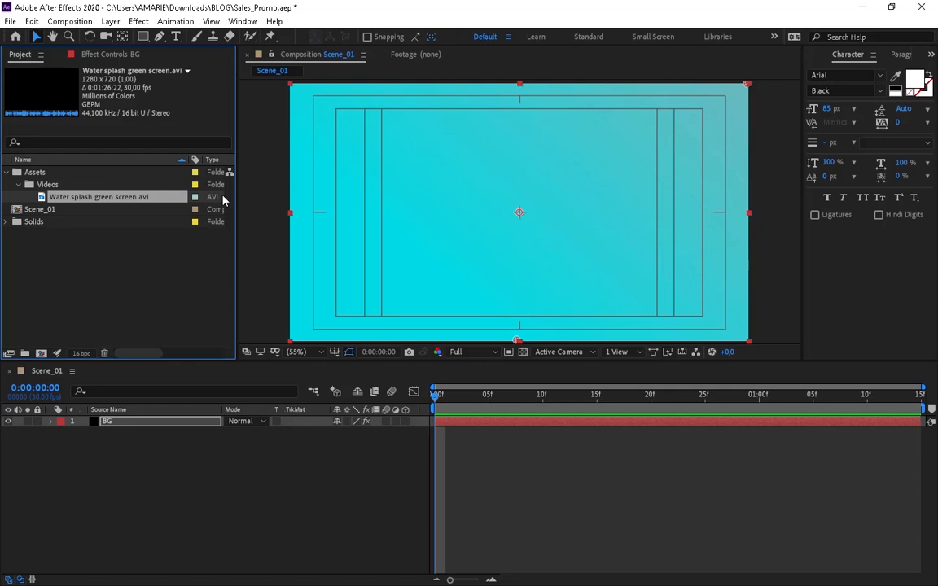
key("ctrl+slash")
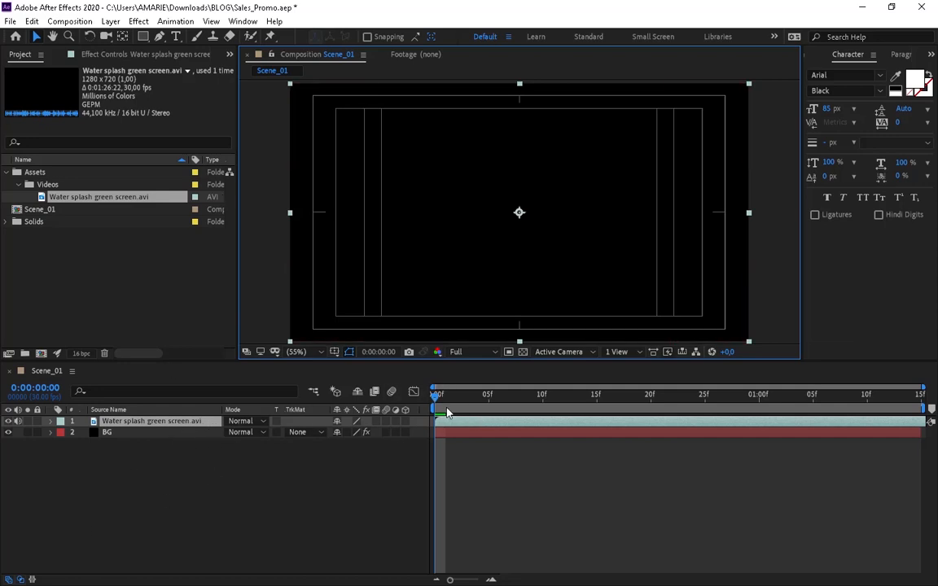
left_click_drag(438, 398, 416, 409)
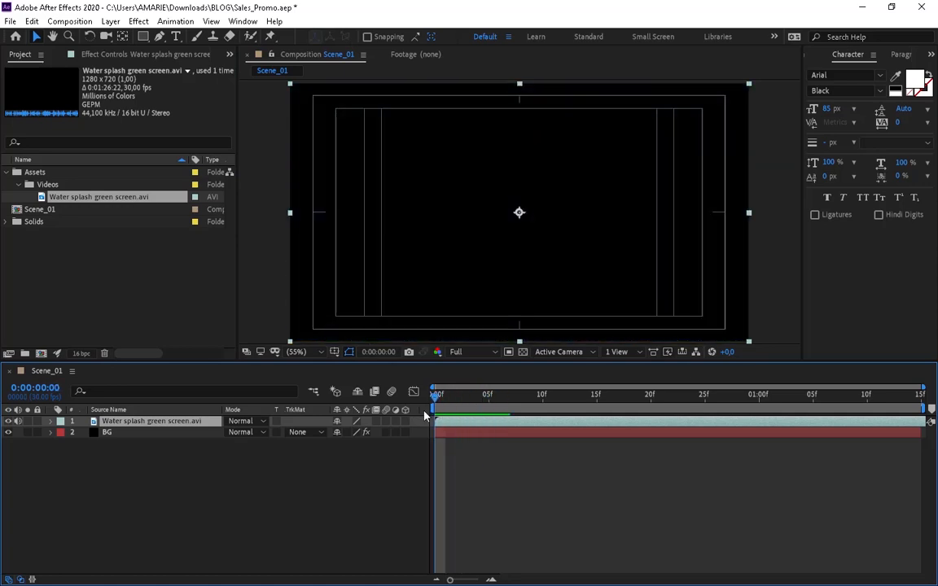
Step: Open the Water splash green screen.avi source footage and set its In point to 0:00:15:15
double_click(73, 201)
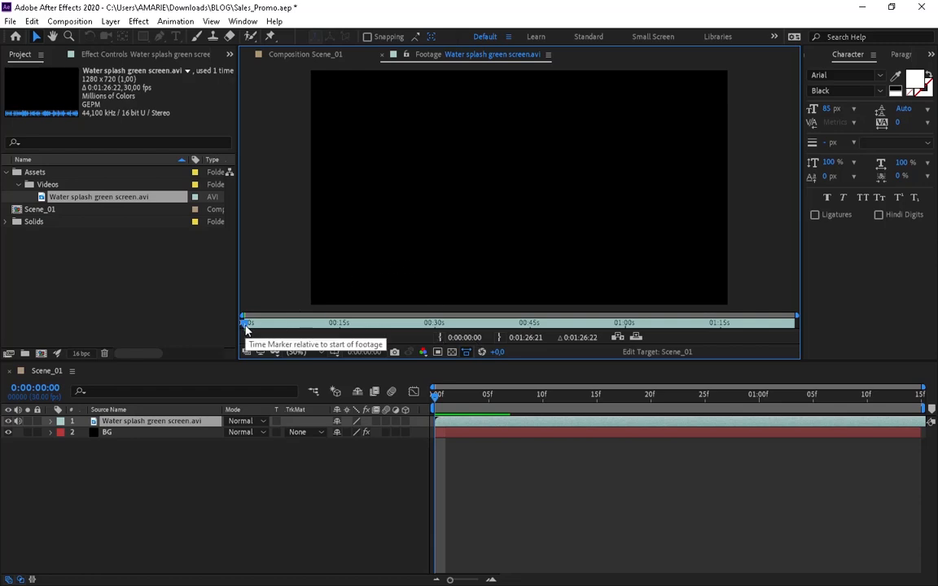
left_click_drag(246, 326, 444, 327)
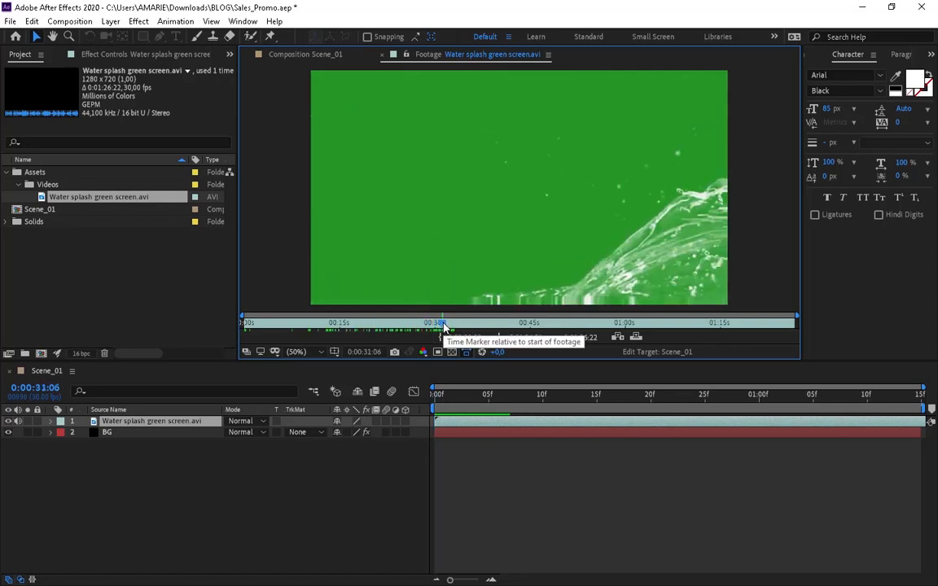
left_click(36, 388)
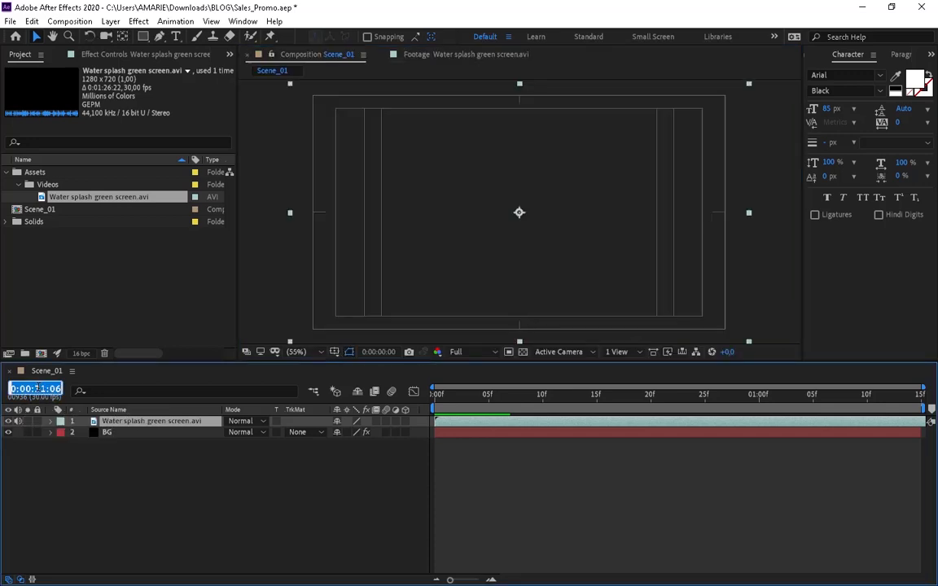
left_click(39, 387)
left_click_drag(35, 388, 46, 389)
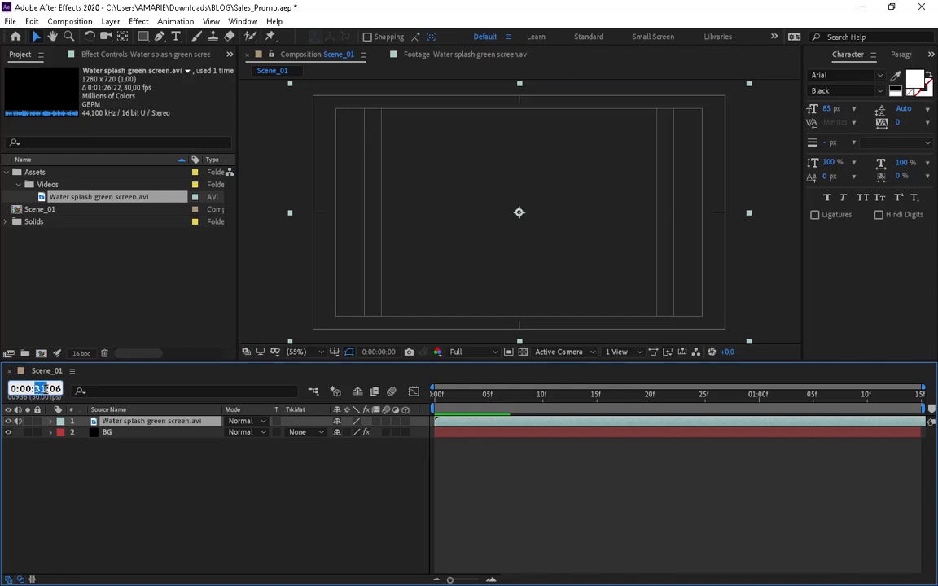
type("15")
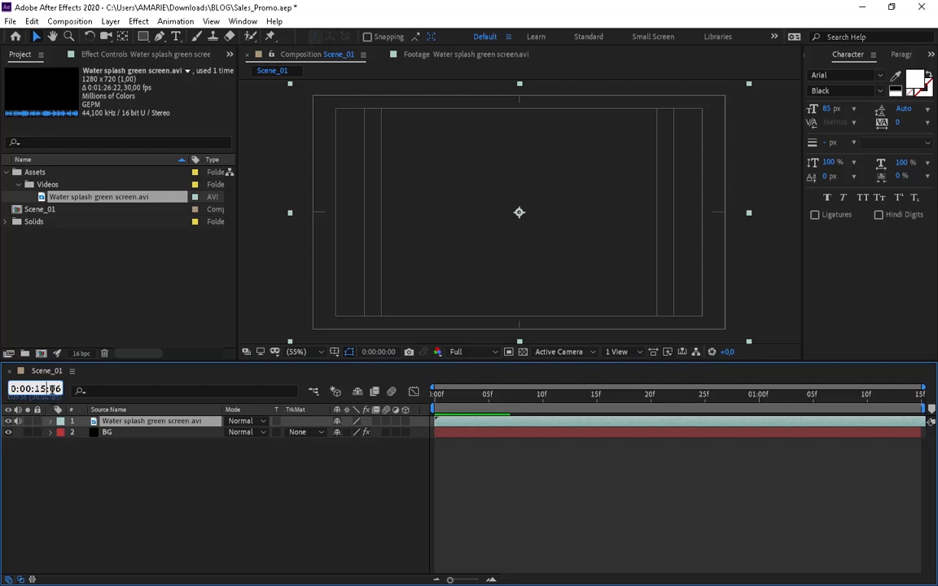
left_click_drag(51, 388, 77, 390)
type("15")
key("Return")
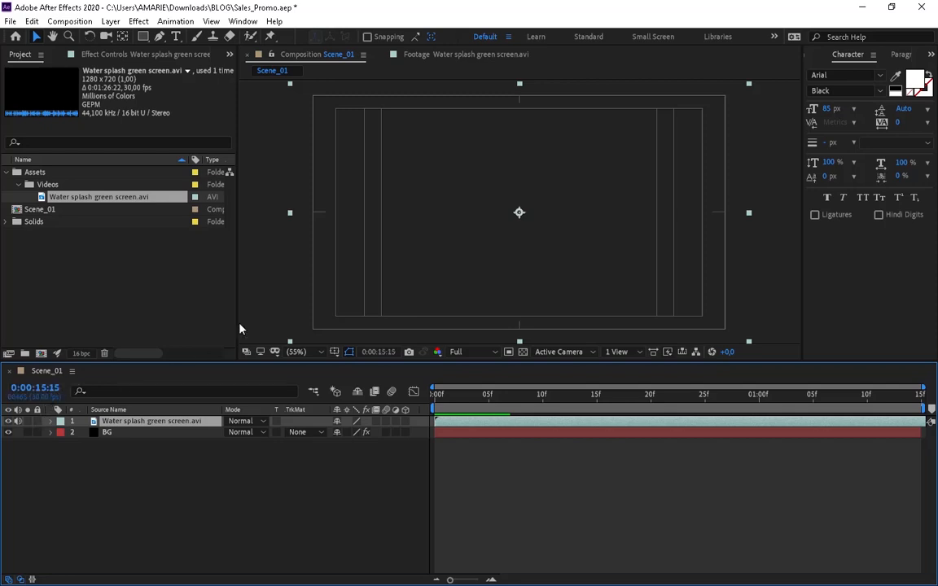
left_click(411, 55)
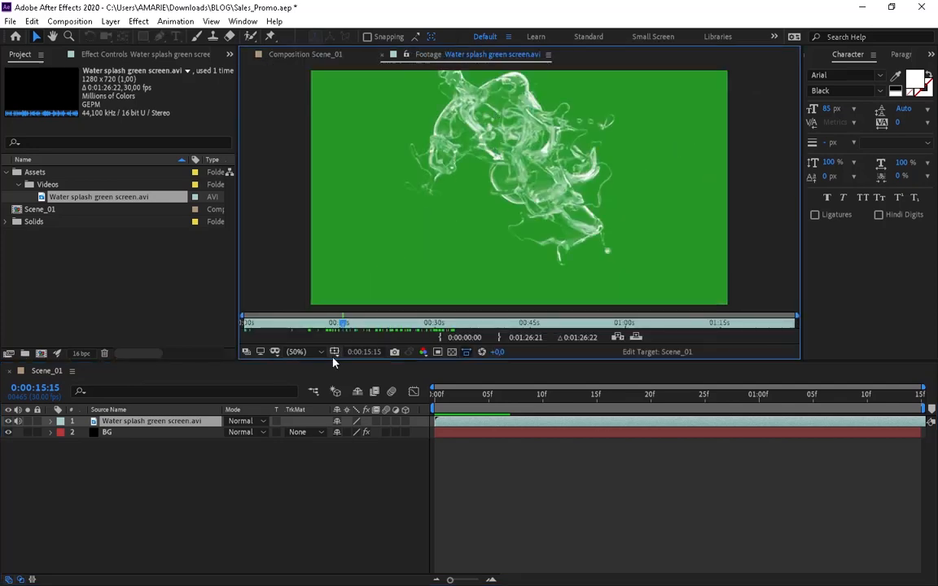
left_click(440, 343)
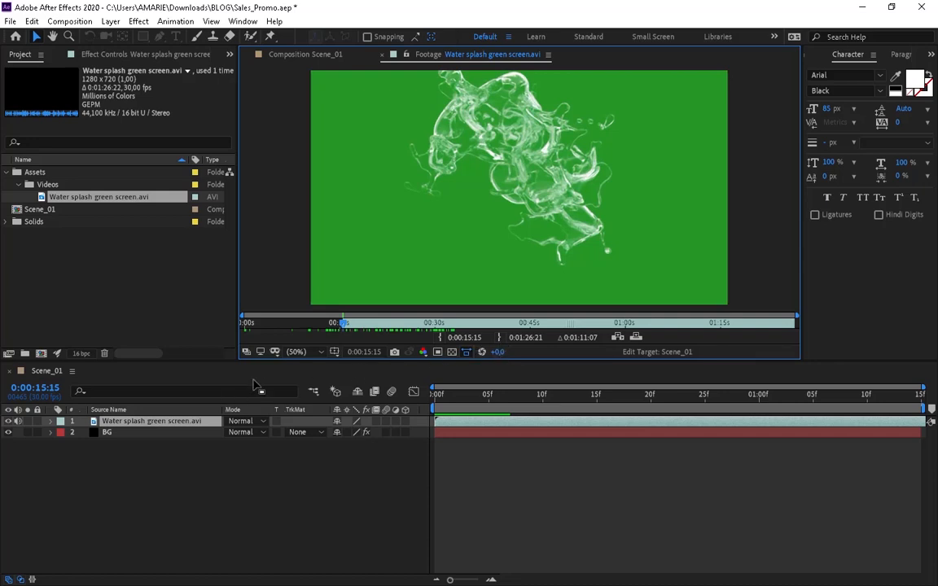
Step: Set the splash footage's Out point to 0:00:22:15 and preview the trimmed range
left_click(35, 389)
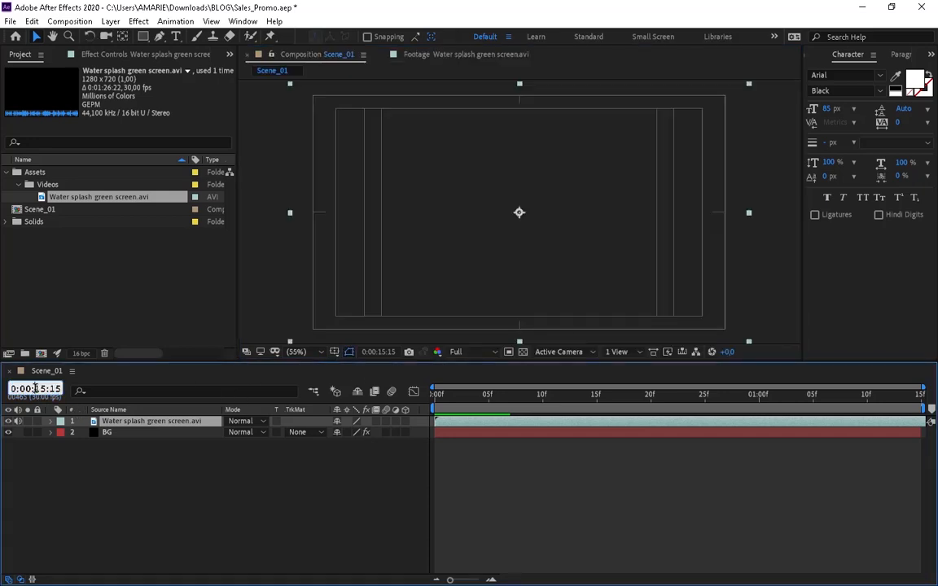
left_click_drag(35, 389, 46, 390)
type("22")
left_click(395, 475)
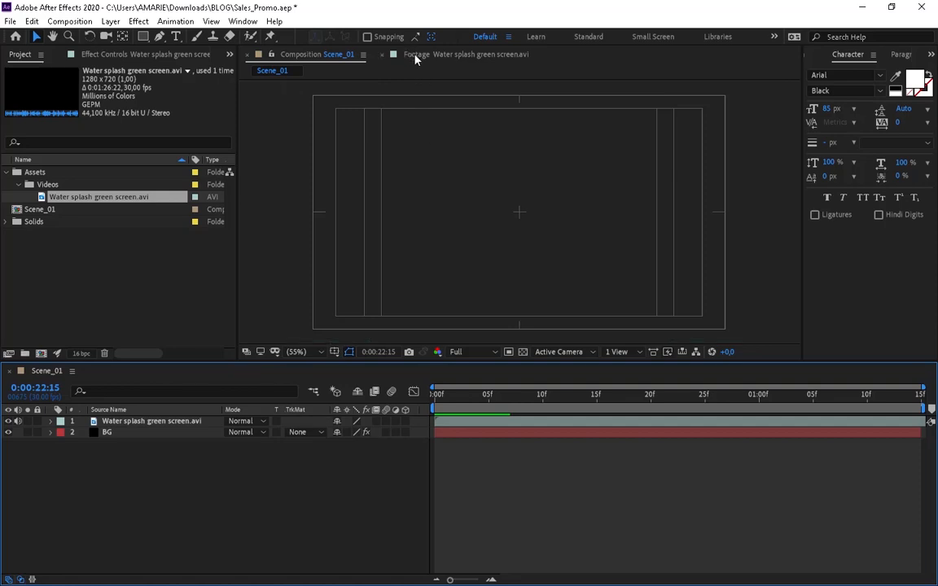
left_click(415, 57)
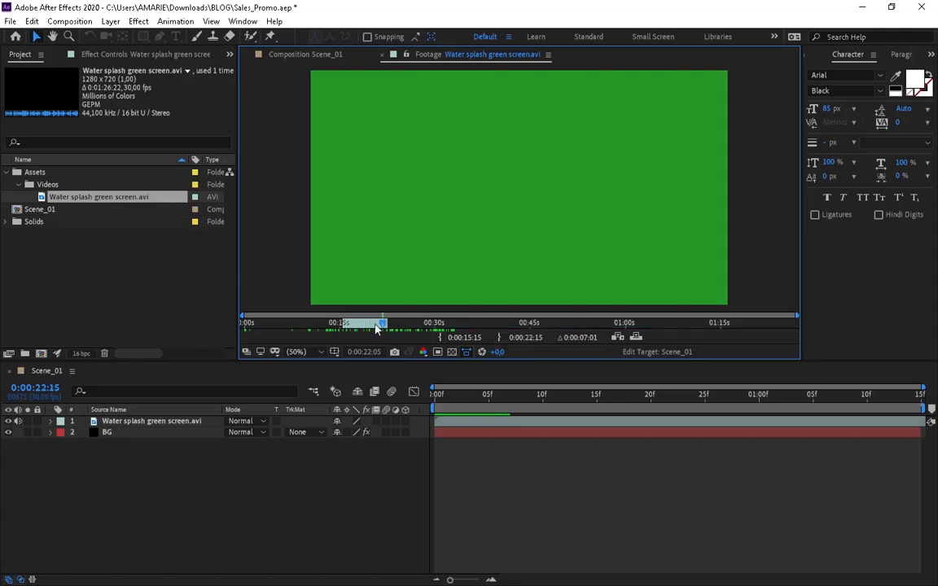
left_click(345, 324)
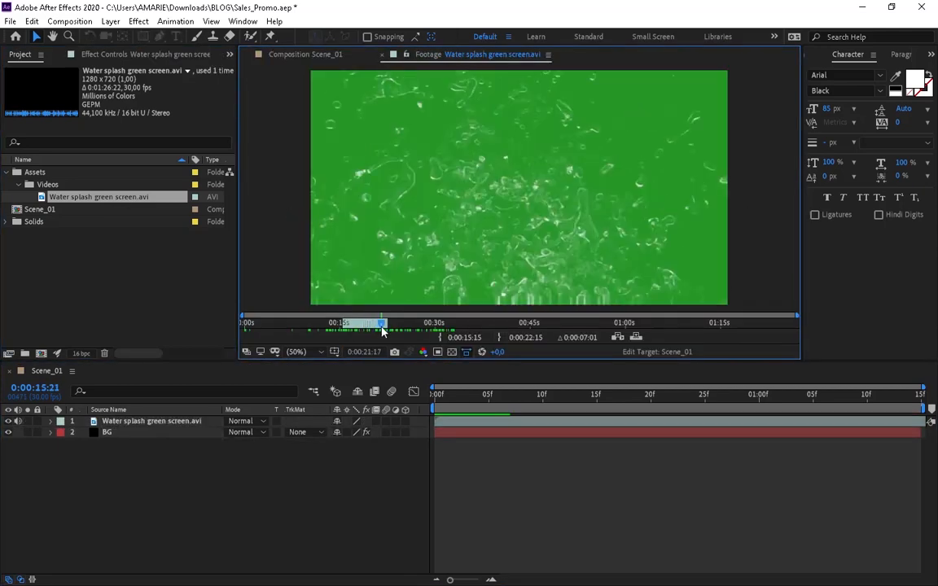
left_click(350, 326)
left_click_drag(350, 330, 369, 329)
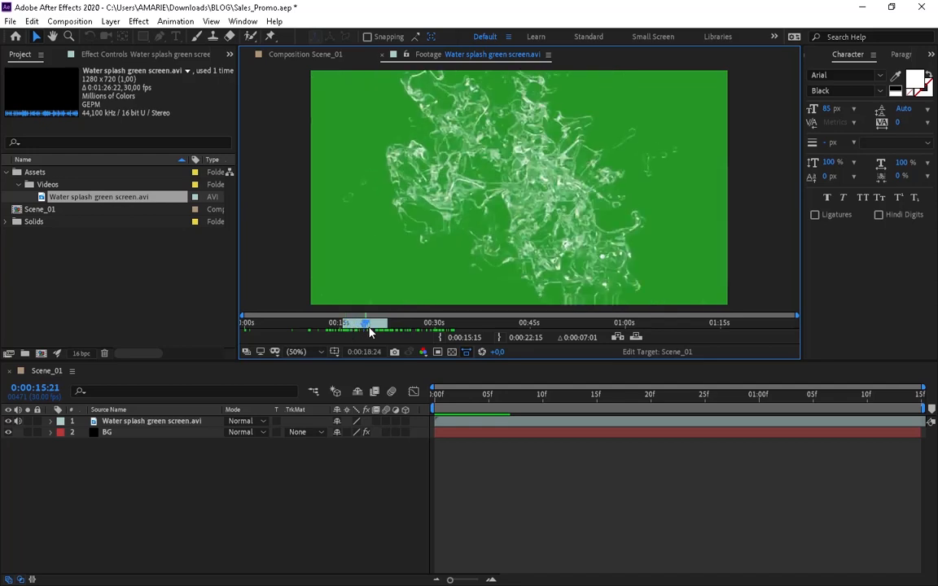
Step: Replace the untrimmed water splash layer in Scene_01 with the trimmed footage, placed above BG at the composition's start
left_click(159, 421)
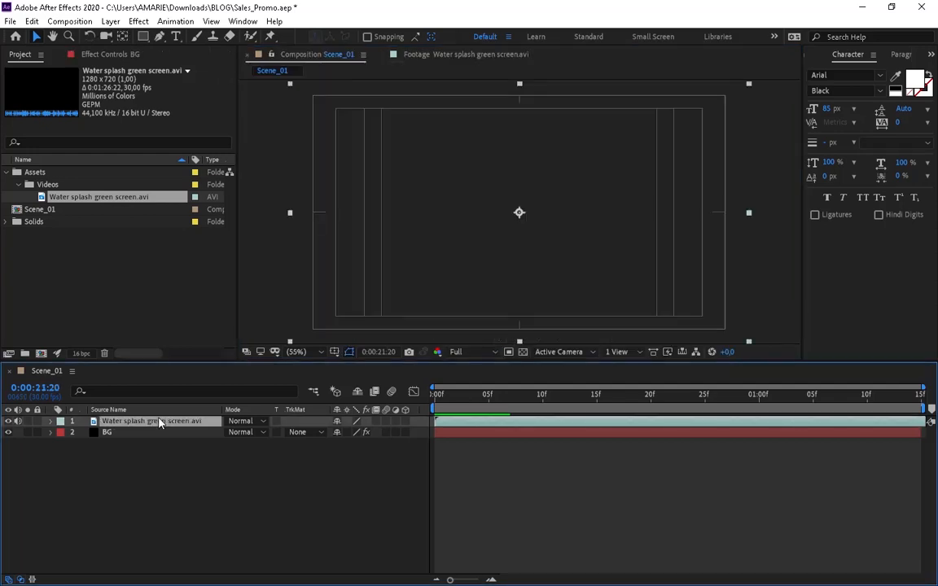
key("Delete")
left_click(125, 203)
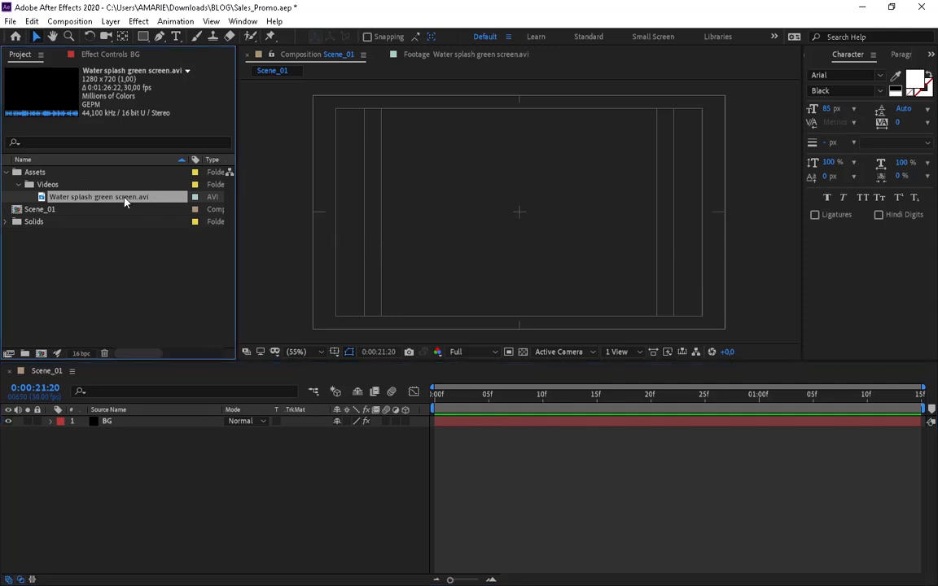
key("ctrl+slash")
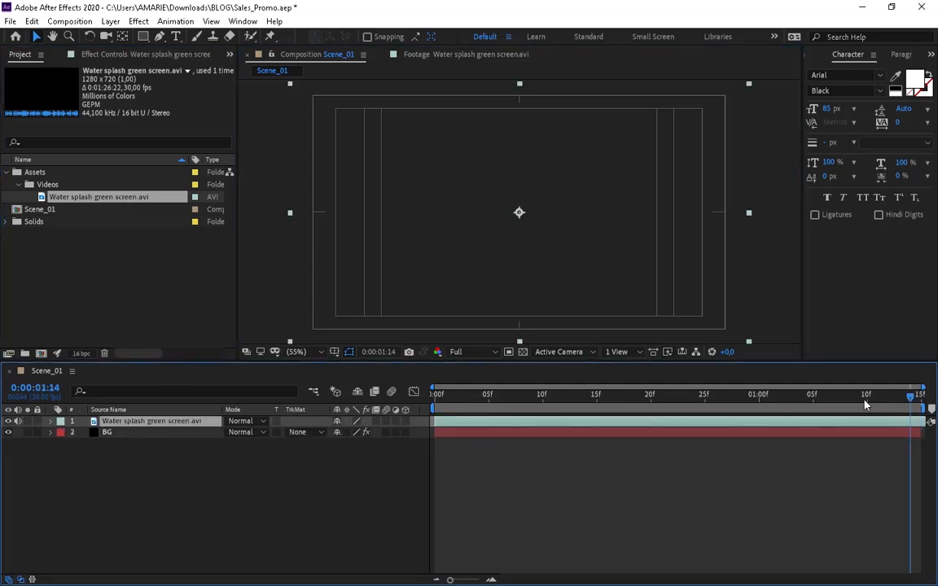
key("Home")
left_click_drag(436, 397, 370, 459)
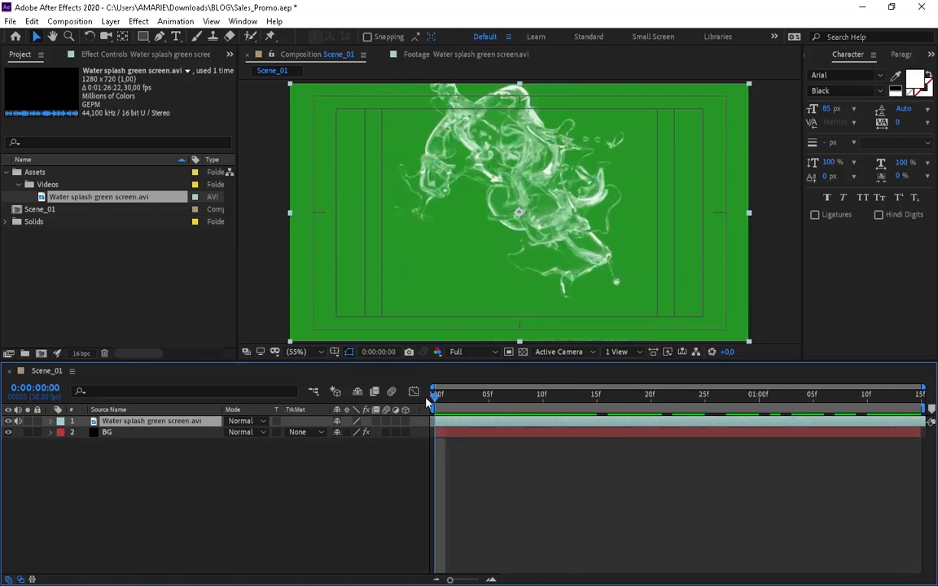
left_click_drag(434, 397, 392, 475)
Step: Apply Keylight (1.2) to the water splash layer and key out the green by sampling it as the Screen Colour
key("ctrl+space")
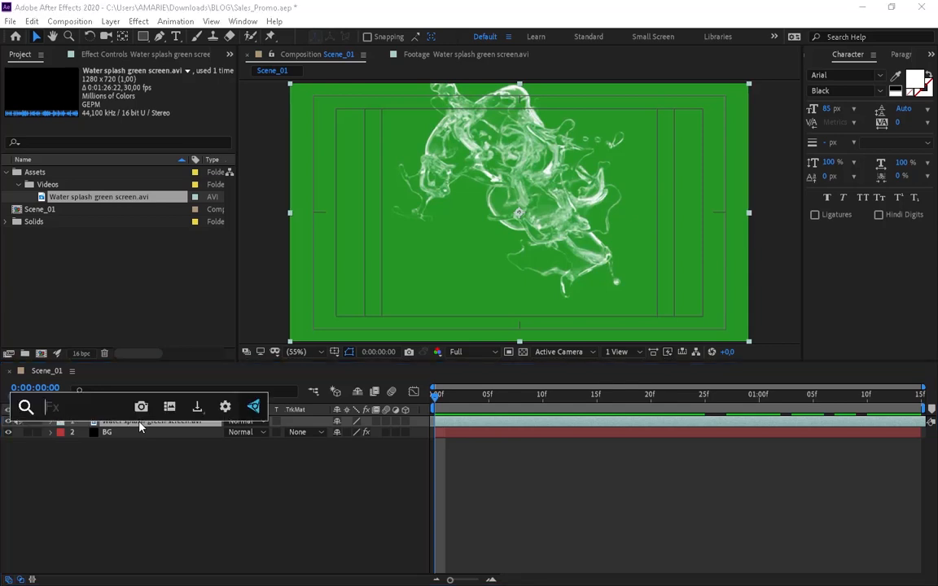
type("key")
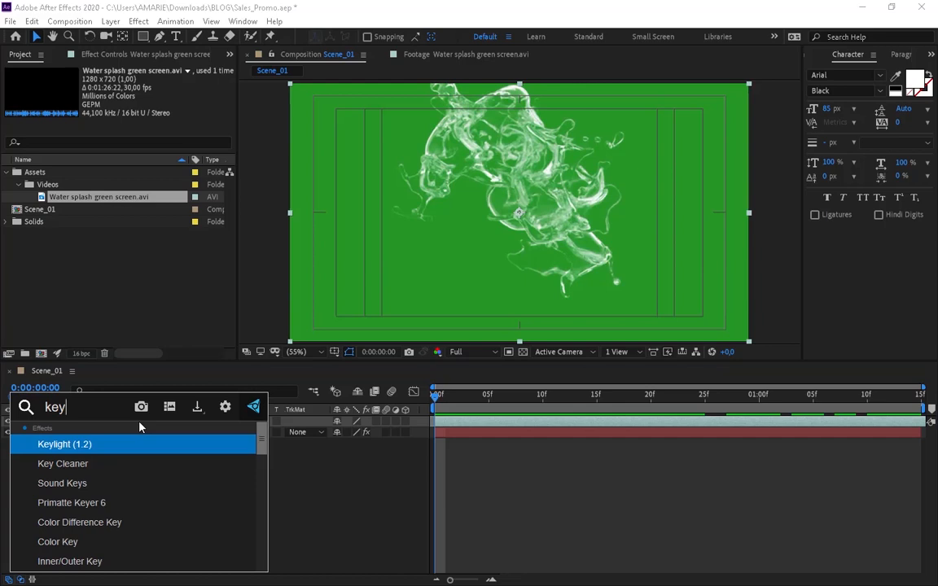
key("Return")
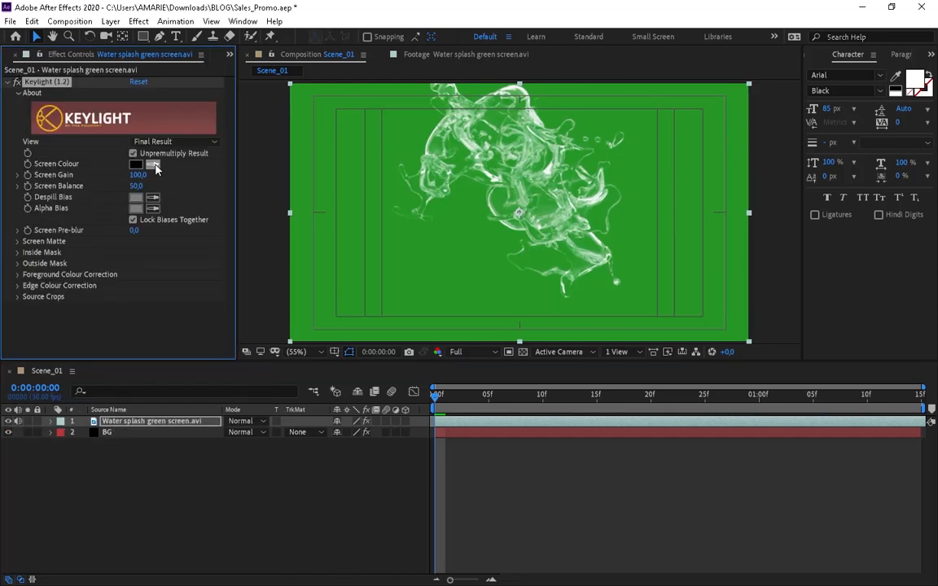
left_click(155, 167)
left_click(737, 97)
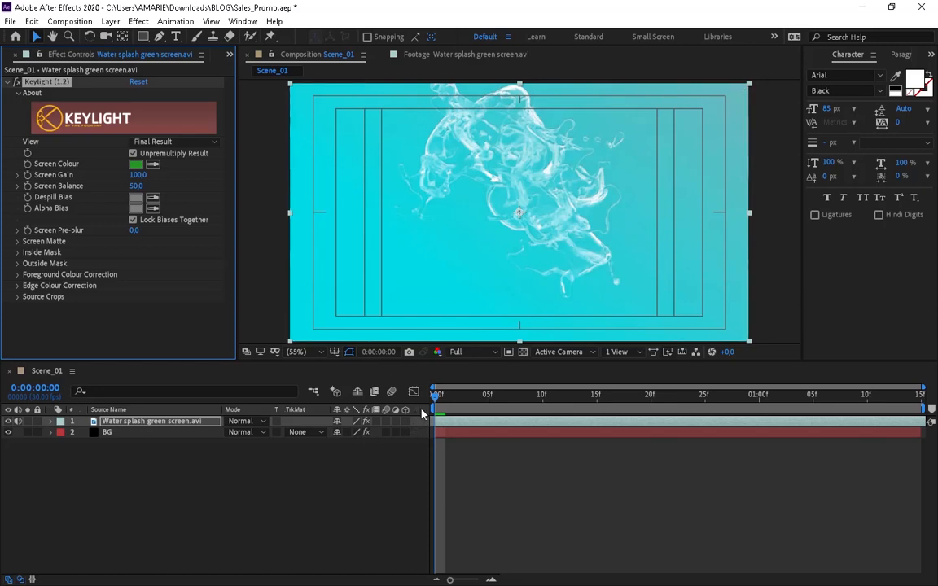
key("space")
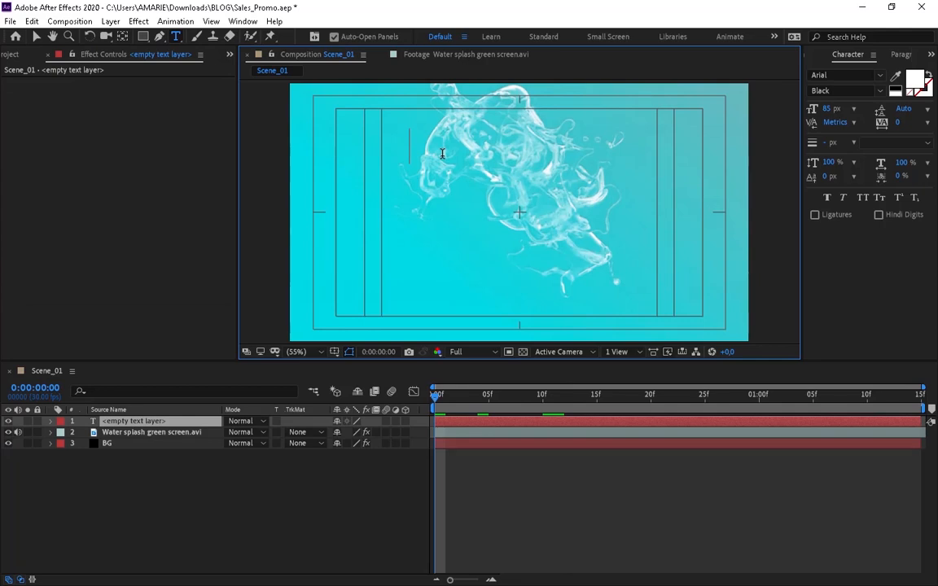
Step: Enter the text "A GREAT" in a new text layer and set its font to Livvic Bold
type("A GREAT")
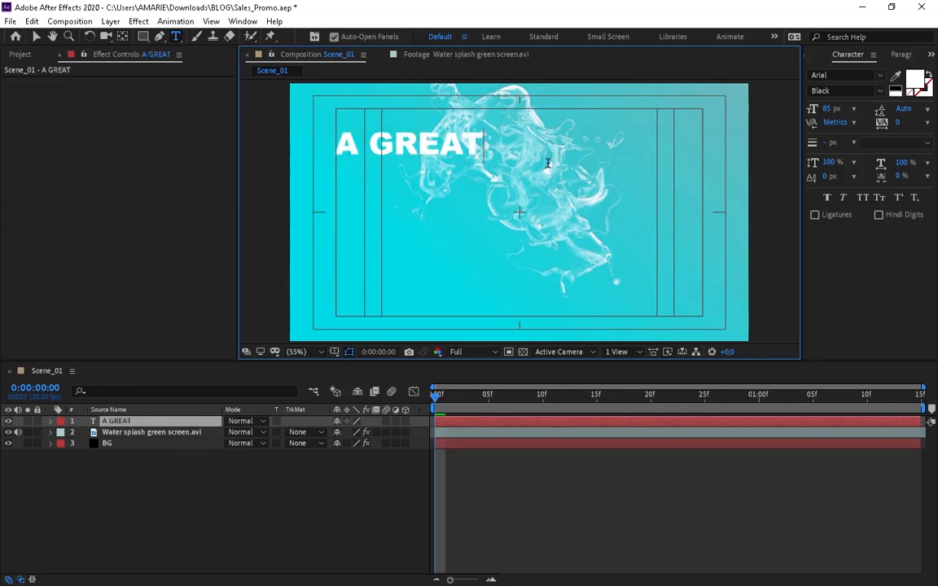
key("ctrl+a")
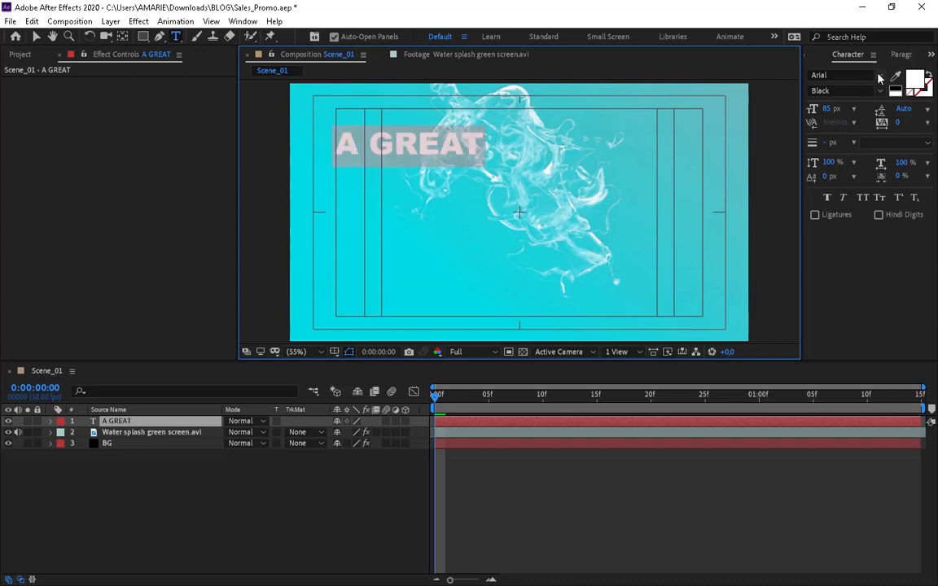
left_click(843, 75)
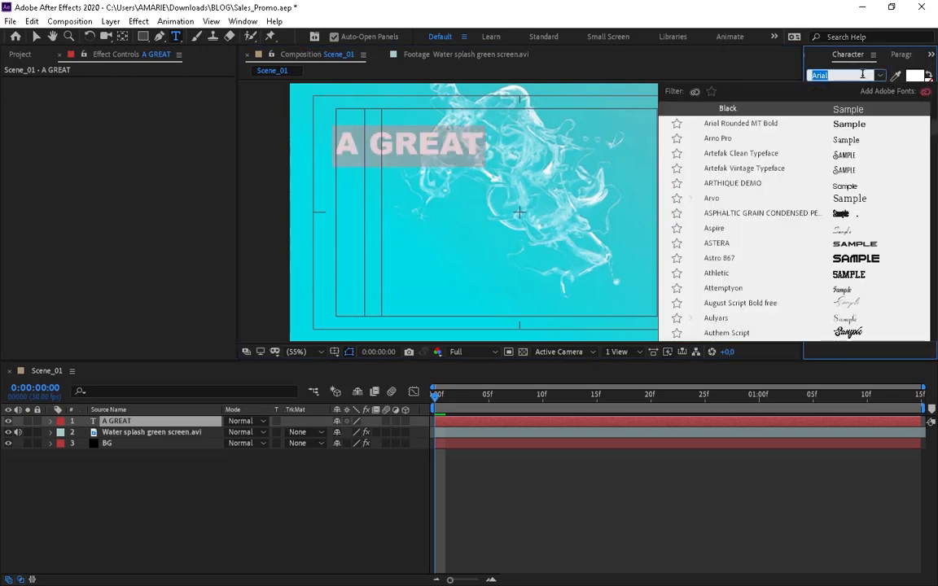
type("livv")
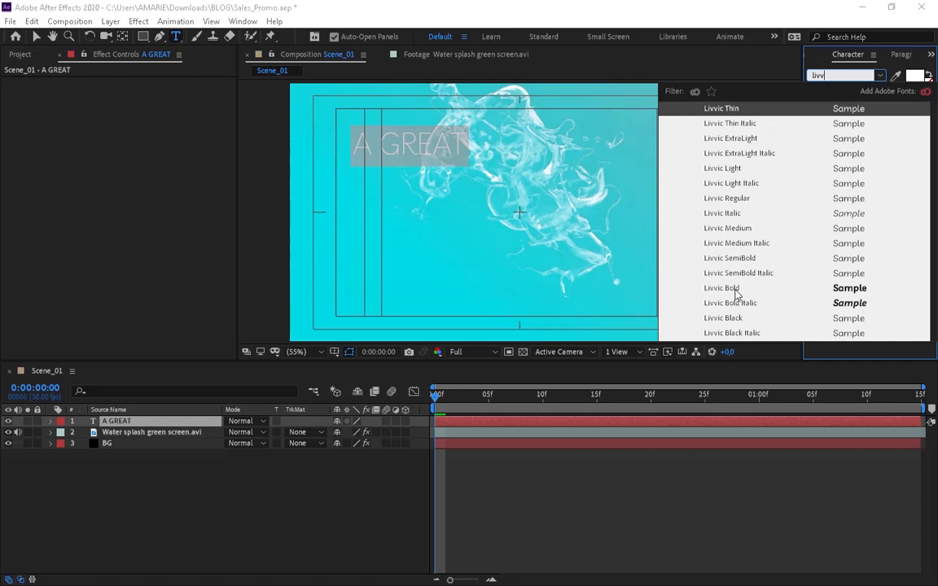
left_click(735, 318)
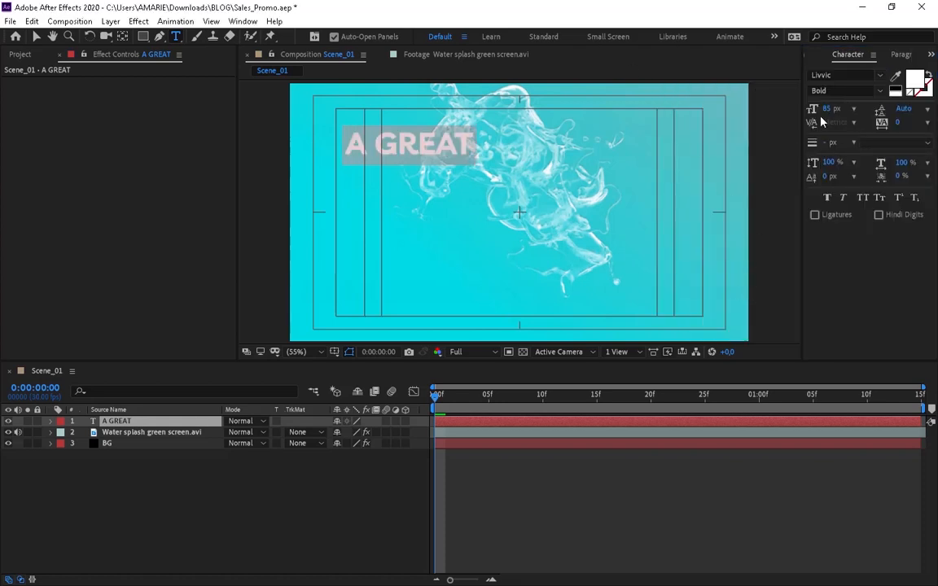
Step: Enlarge the "A GREAT" text to 159 px and move it so its baseline sits at the frame's center
left_click_drag(828, 108, 878, 110)
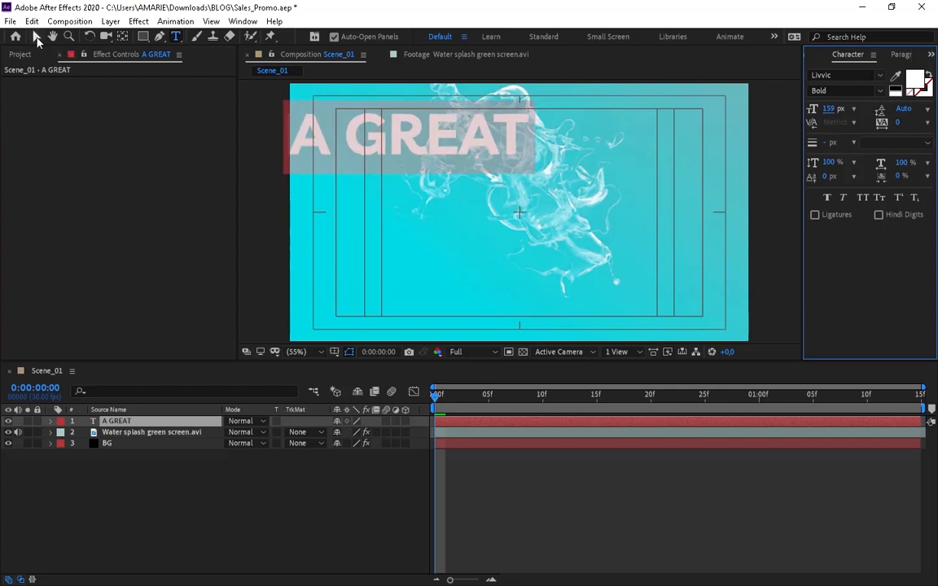
left_click(36, 38)
left_click_drag(434, 141, 526, 184)
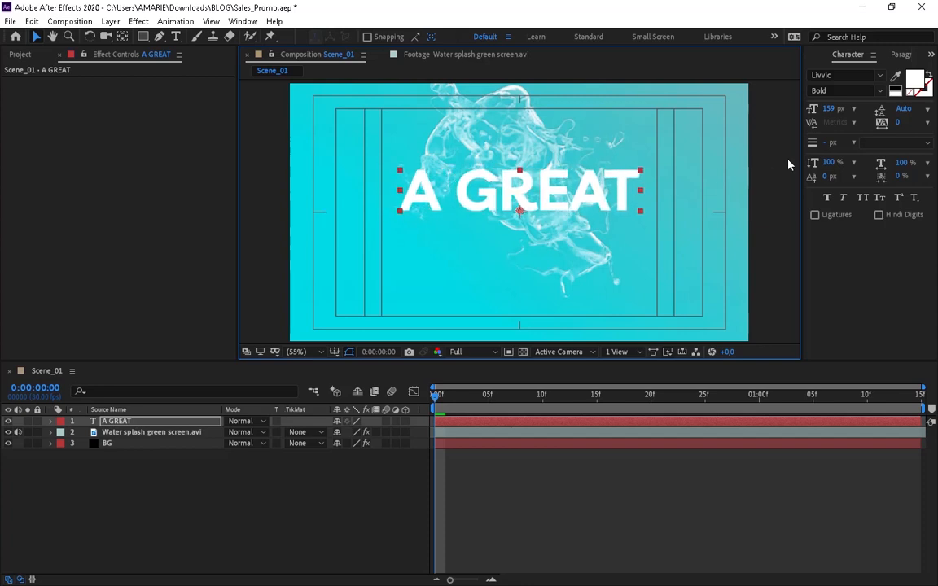
Step: Set the font size of the "A GREAT" text to 205 px
left_click(128, 422)
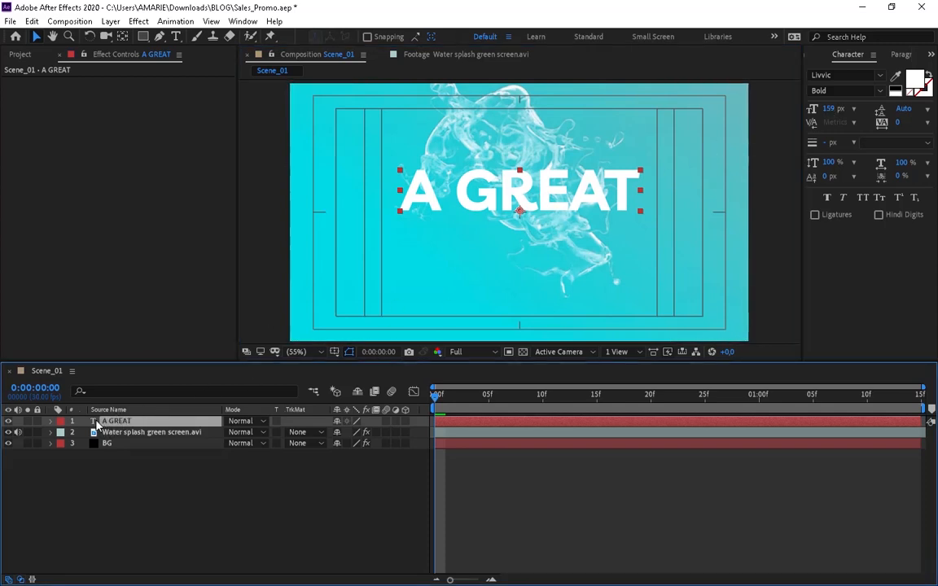
double_click(96, 426)
left_click(829, 108)
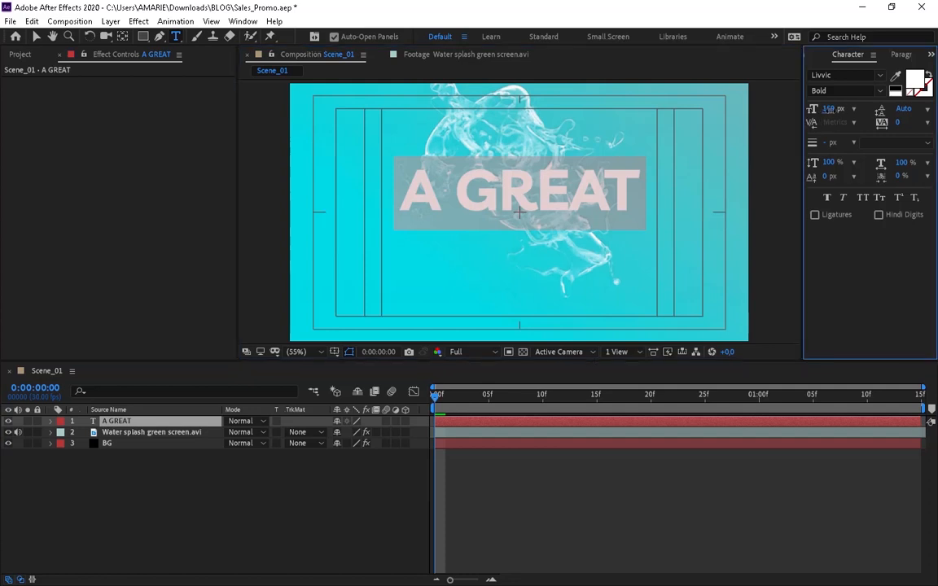
left_click_drag(829, 108, 866, 109)
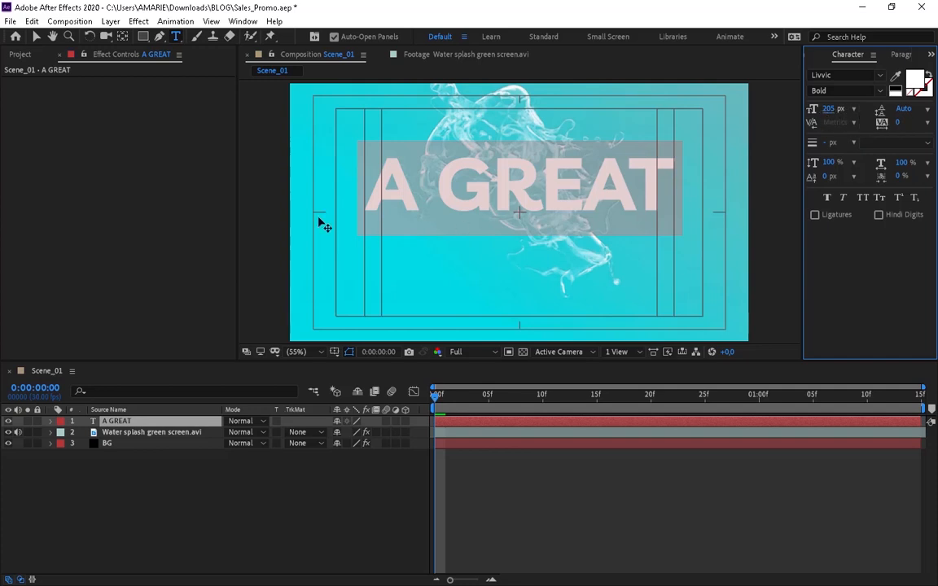
left_click(151, 486)
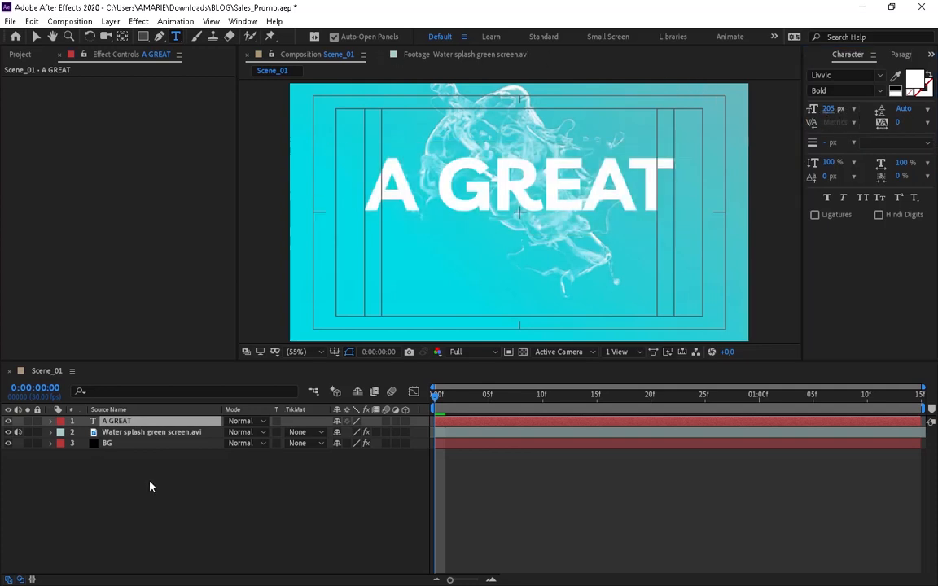
Step: Duplicate the "A GREAT" text layer
left_click(122, 422)
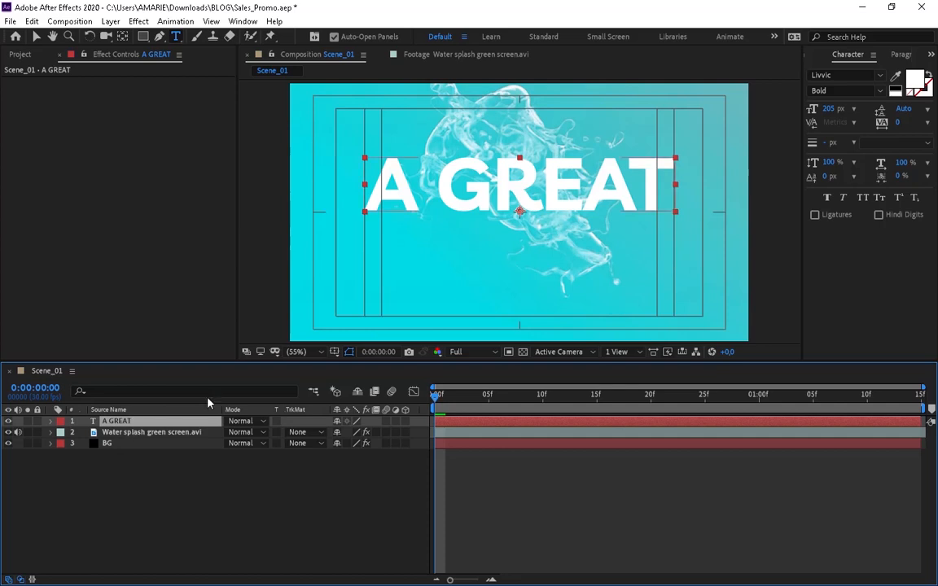
key("ctrl+d")
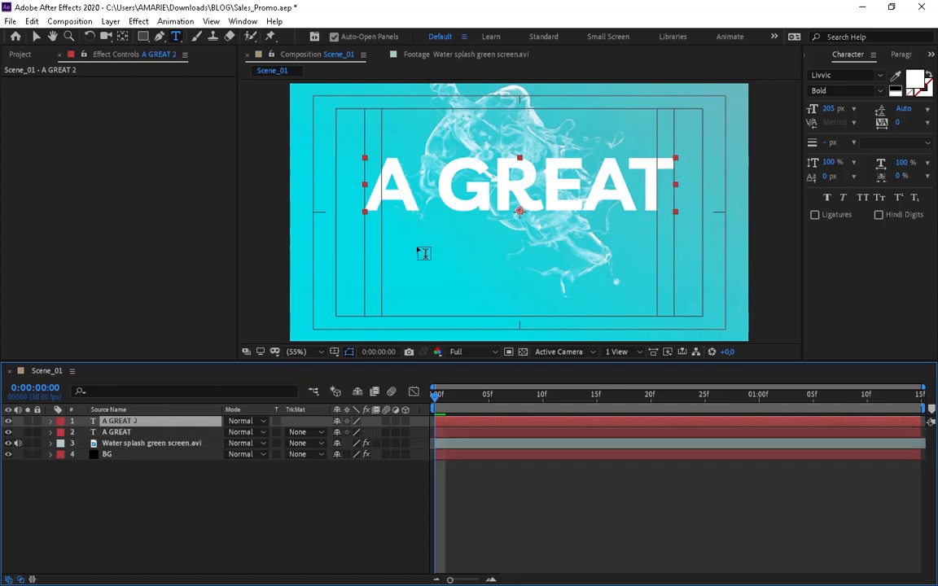
Step: Move the duplicated "A GREAT" text below the original and change its wording to "DOUBLE"
left_click(35, 37)
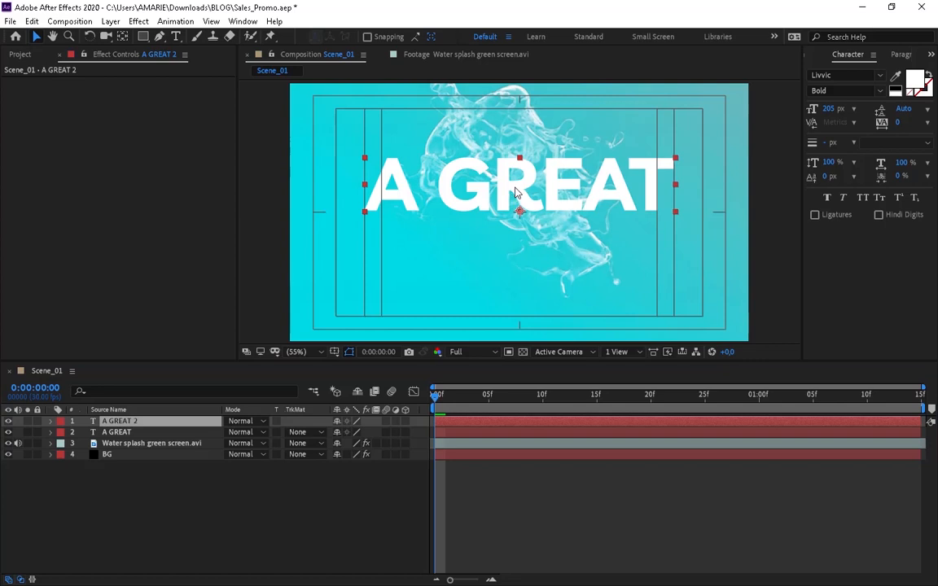
left_click_drag(515, 192, 504, 261)
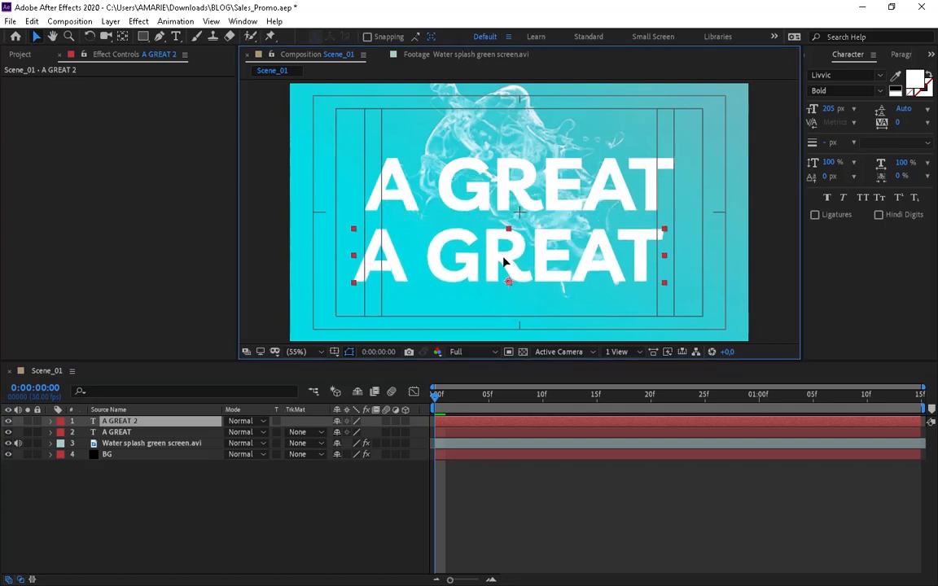
double_click(94, 421)
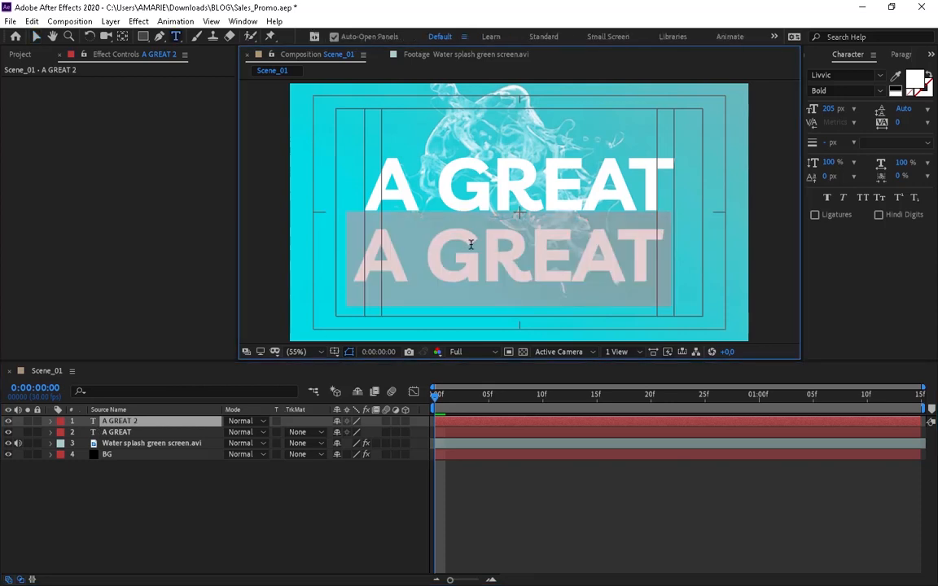
type("DO")
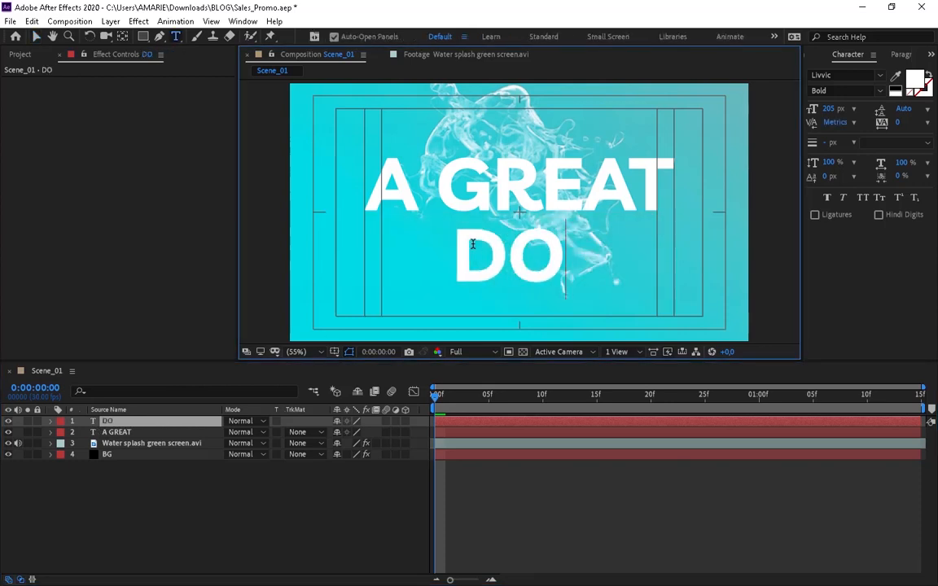
type("UBLE")
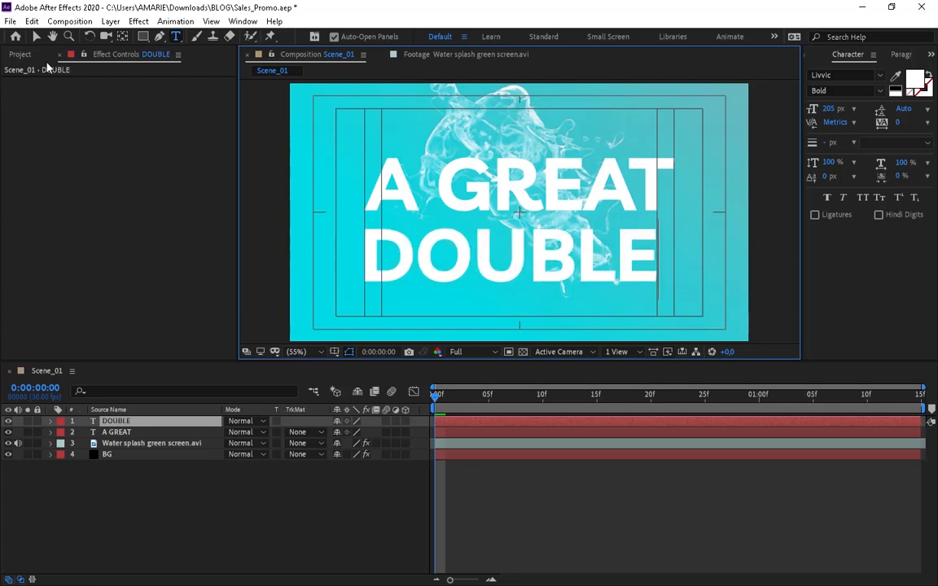
Step: Set the "DOUBLE" text's font size to 130 px and left-align it directly under "A GREAT"
left_click(36, 37)
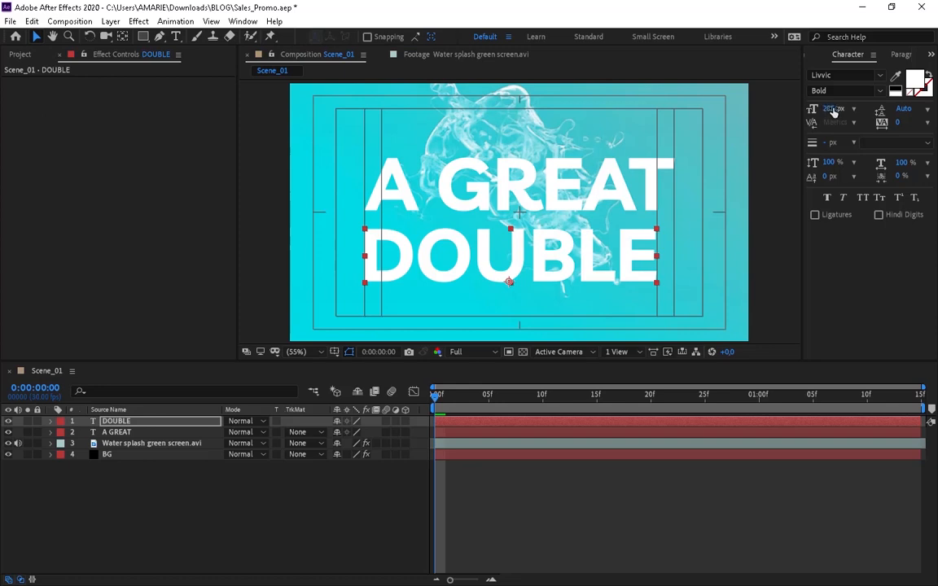
left_click_drag(833, 110, 805, 127)
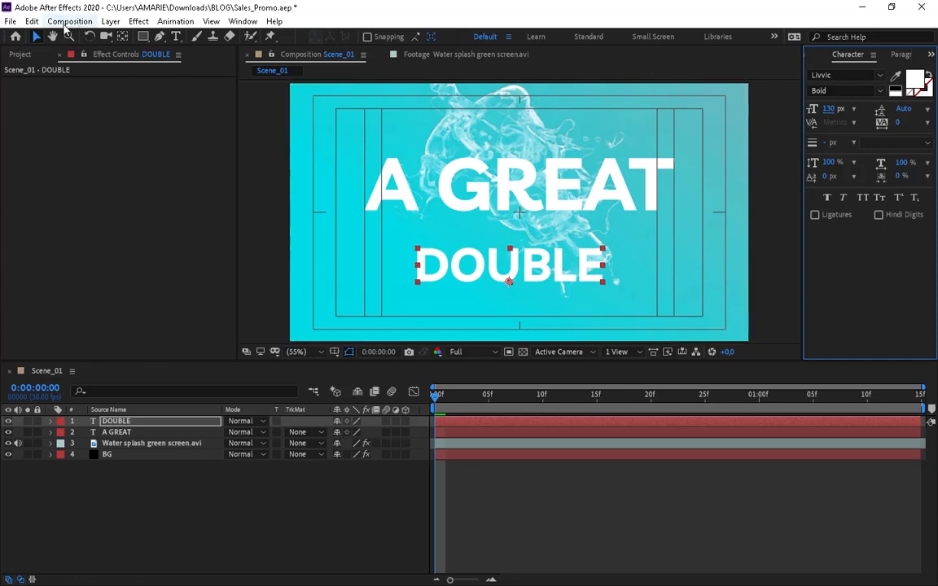
left_click(493, 262)
left_click_drag(493, 262, 458, 245)
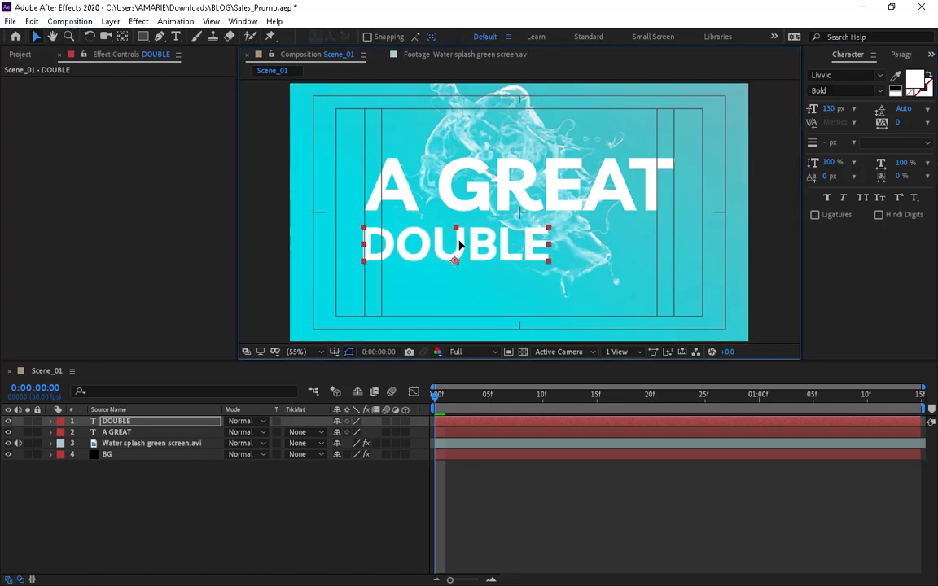
Step: Duplicate the "DOUBLE" text layer, change the copy to "DEAL" and place it just right of "DOUBLE" on the same line
left_click(145, 421)
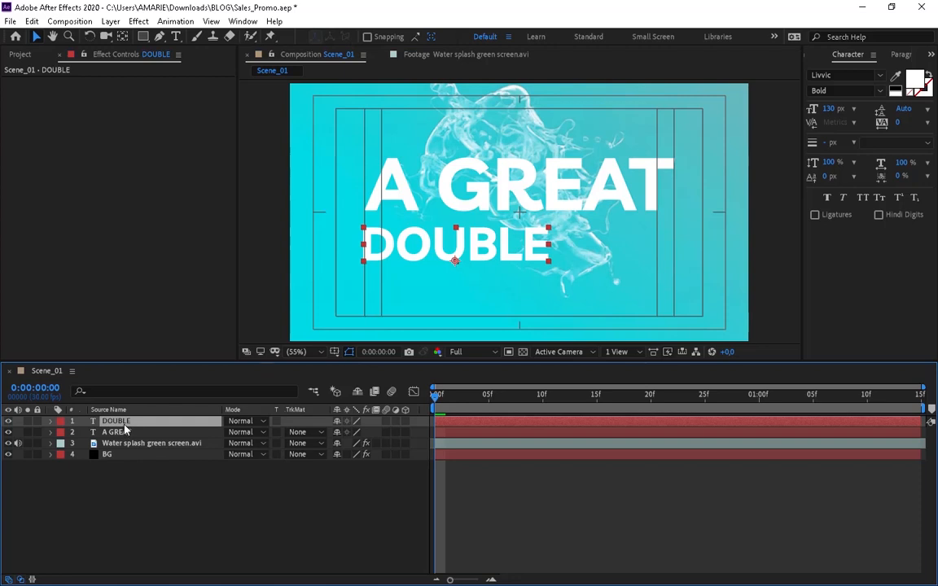
key("ctrl+d")
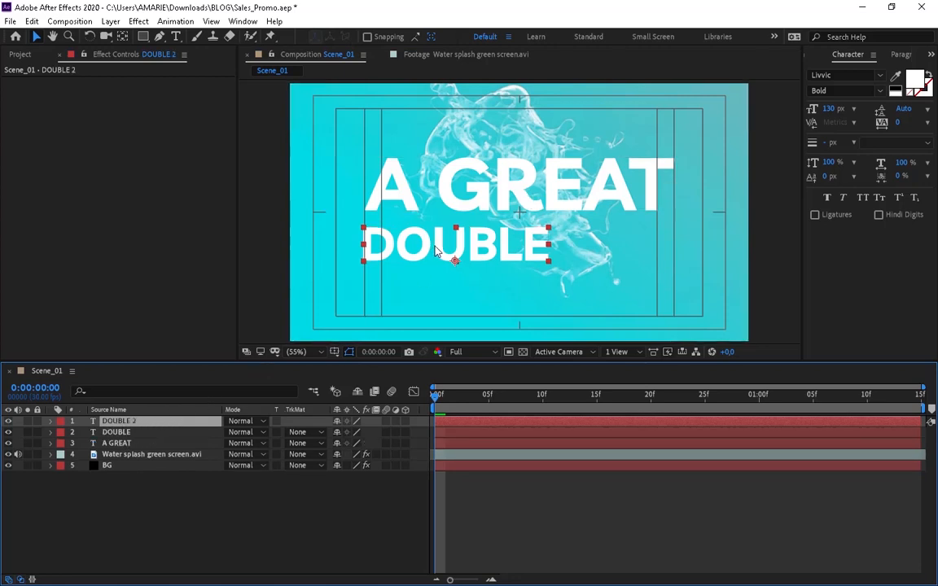
left_click_drag(435, 252, 629, 245)
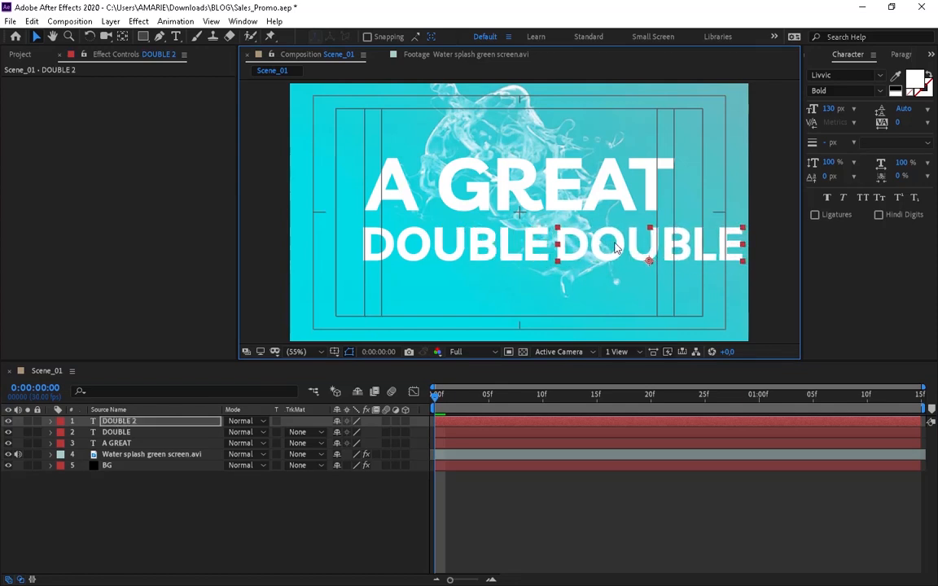
double_click(616, 246)
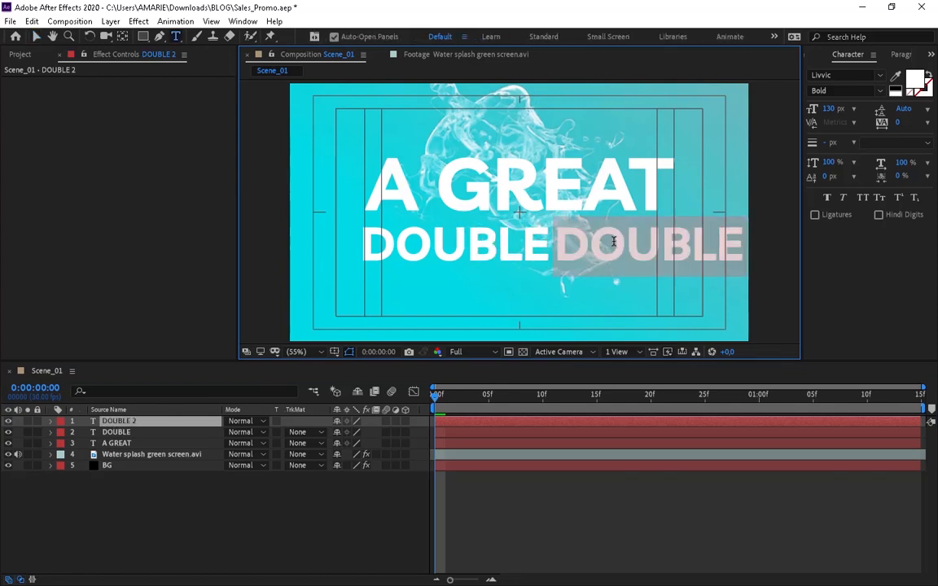
type("DEAL")
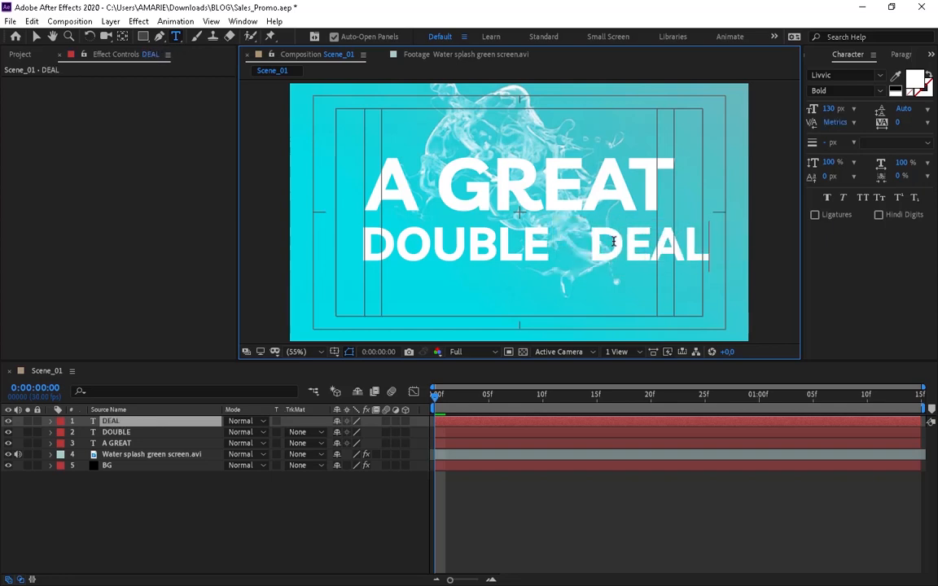
left_click(33, 31)
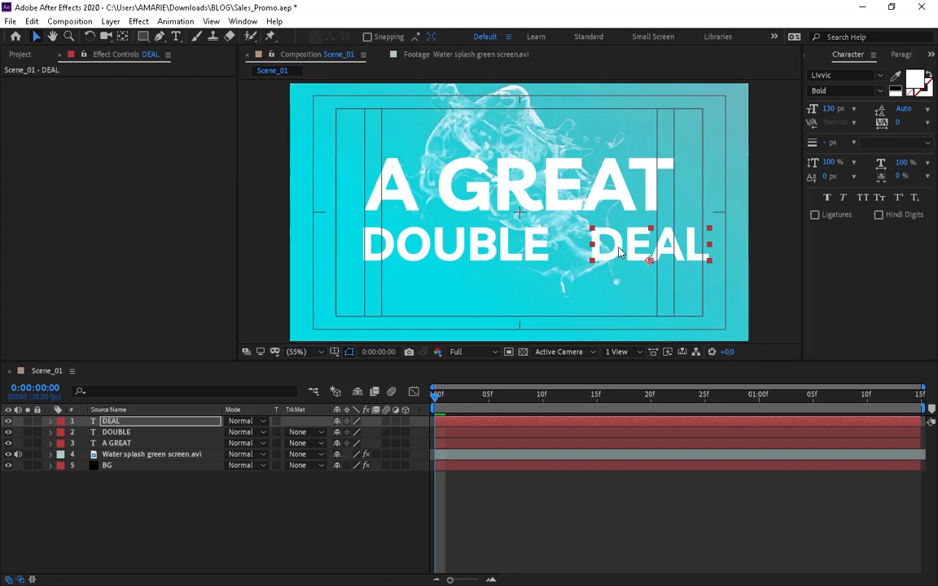
left_click_drag(614, 244, 581, 244)
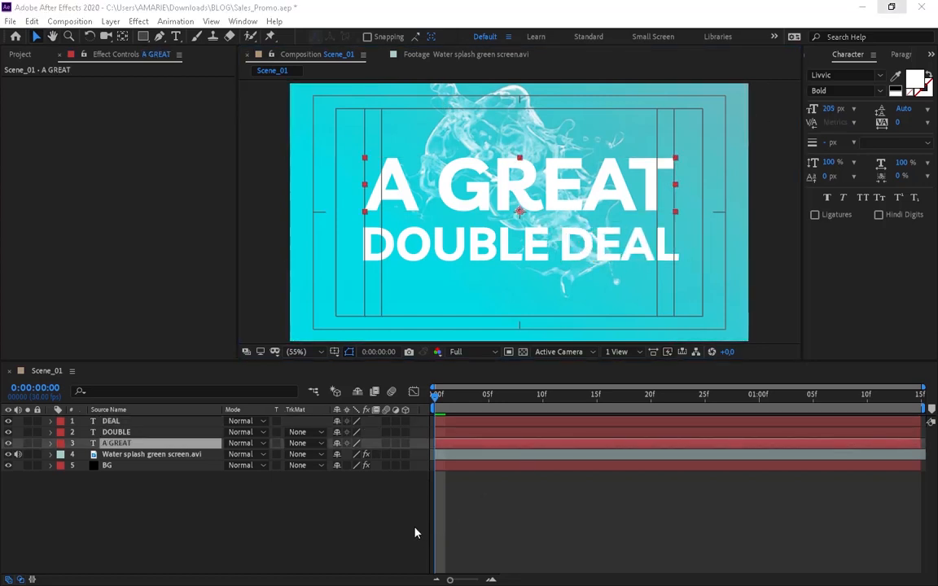
Step: Make the "DEAL", "DOUBLE" and "A GREAT" text layers 3D
left_click(113, 421)
left_click(114, 443, "shift")
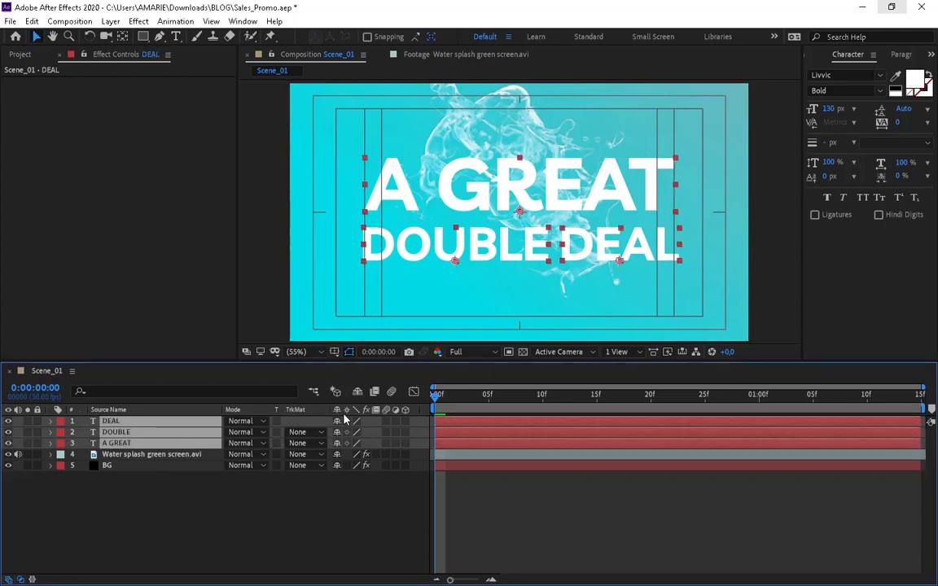
left_click(405, 429)
left_click(172, 476)
Step: Move the anchor point of the "A GREAT" layer to the middle of the text's top edge
left_click(118, 443)
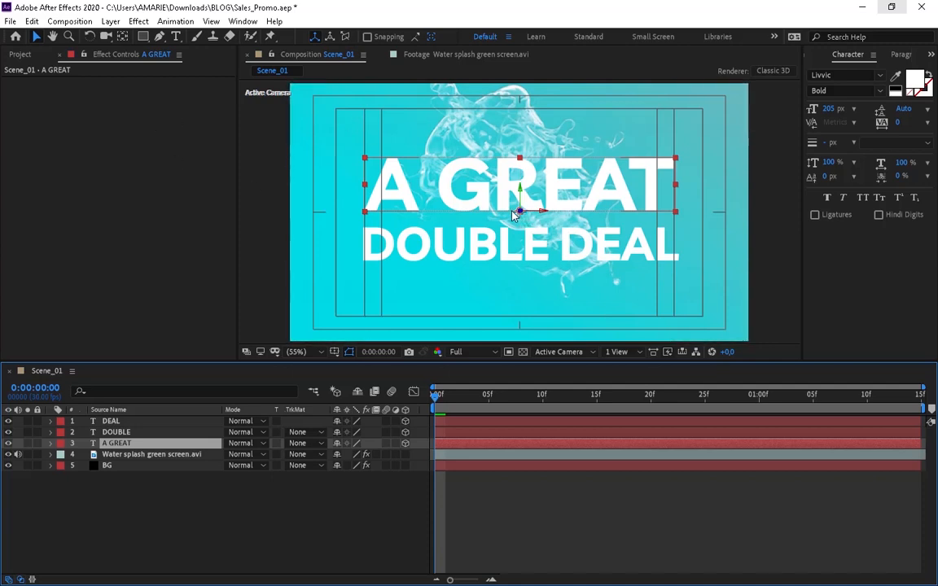
key("y")
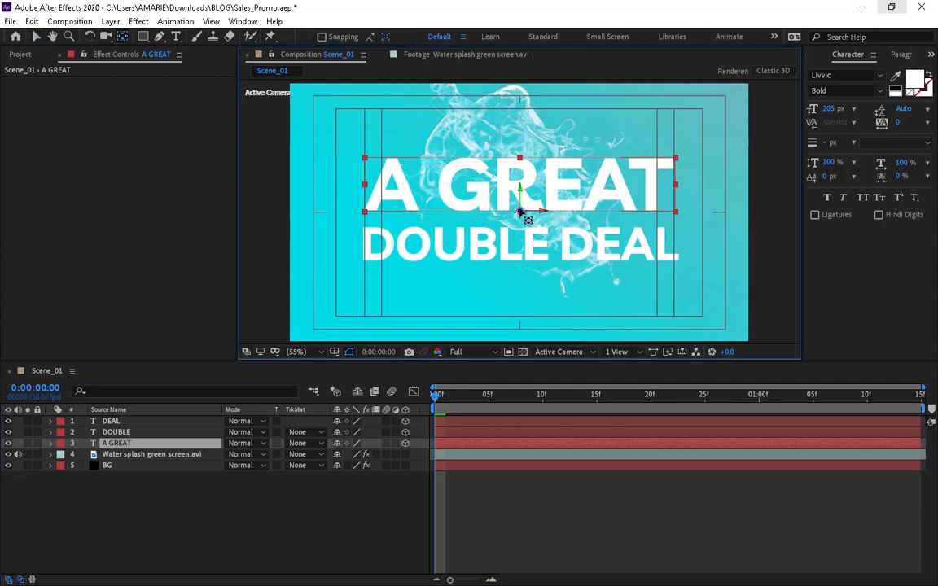
left_click_drag(521, 212, 520, 157)
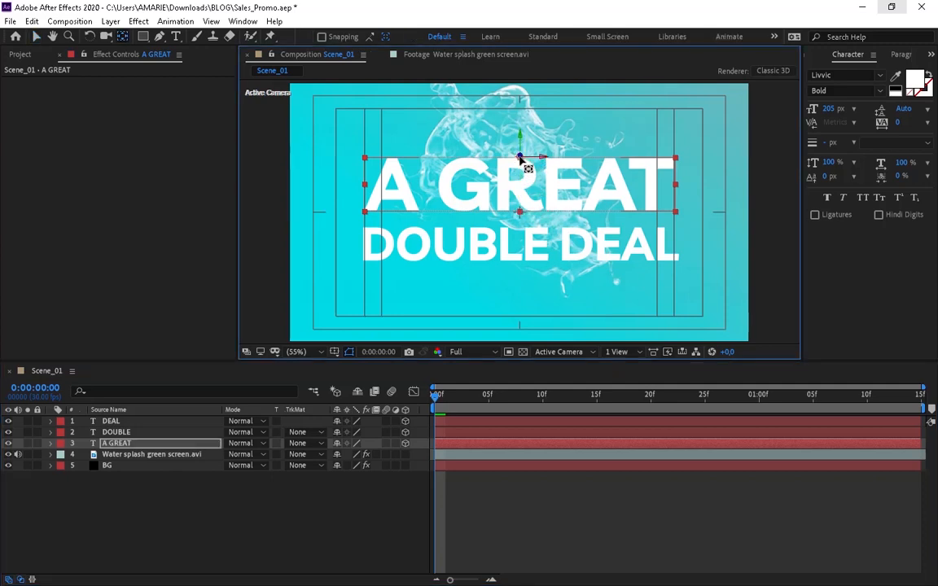
Step: Move the anchor point of "DOUBLE" to the middle of its left edge and that of "DEAL" to its right edge
left_click(456, 242)
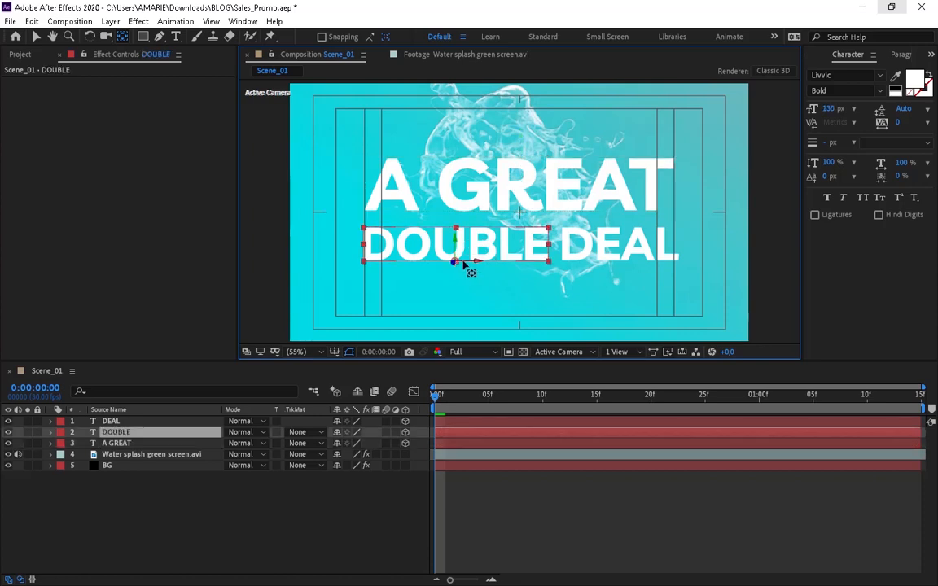
left_click_drag(455, 264, 365, 251)
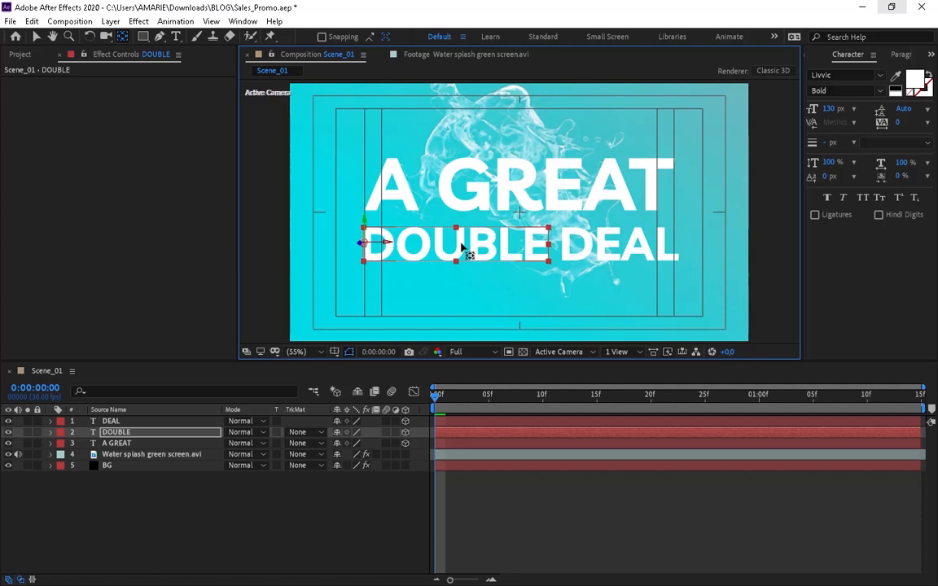
left_click(602, 245)
left_click_drag(621, 262, 683, 248)
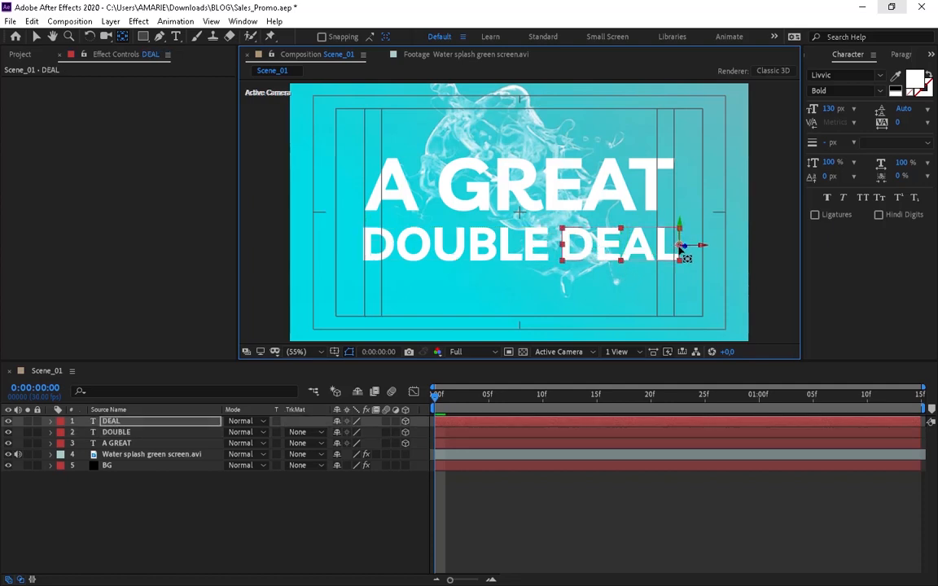
left_click(235, 535)
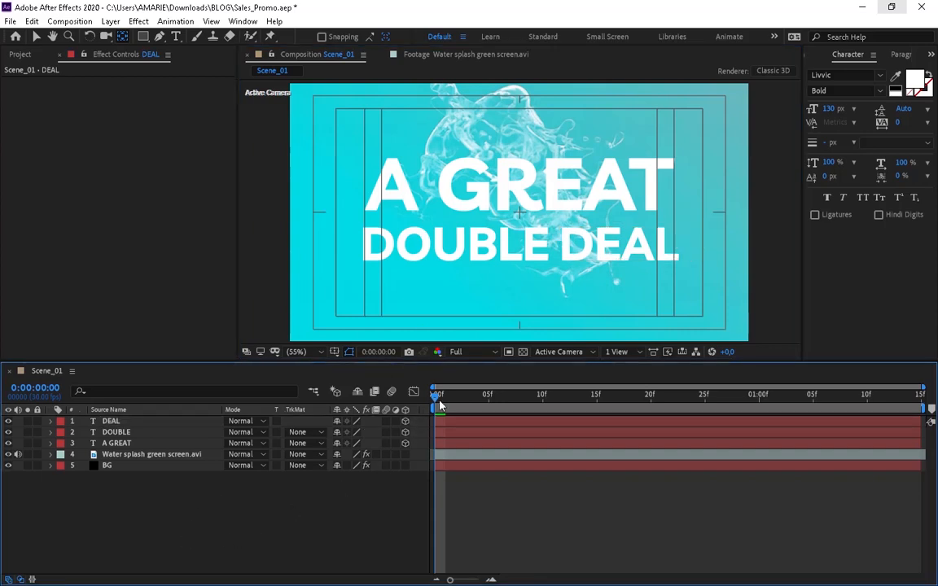
Step: Add Position keyframes to the "A GREAT" layer at frame 0 and frame 10
left_click(124, 443)
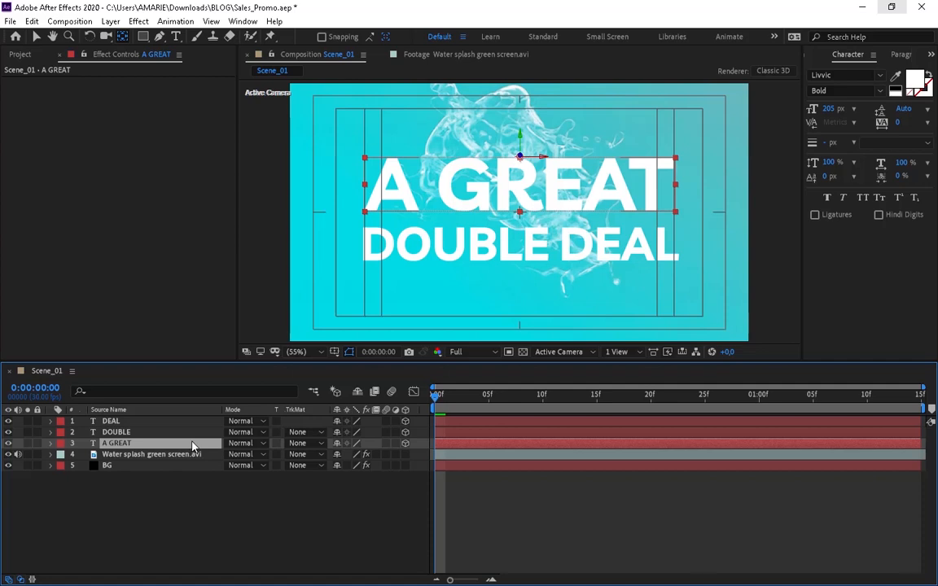
key("p")
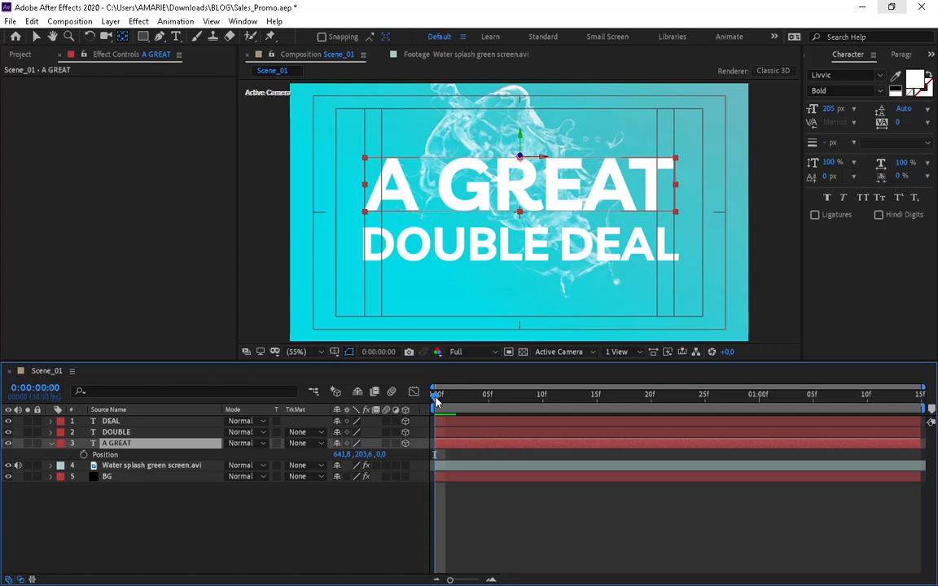
left_click(84, 456)
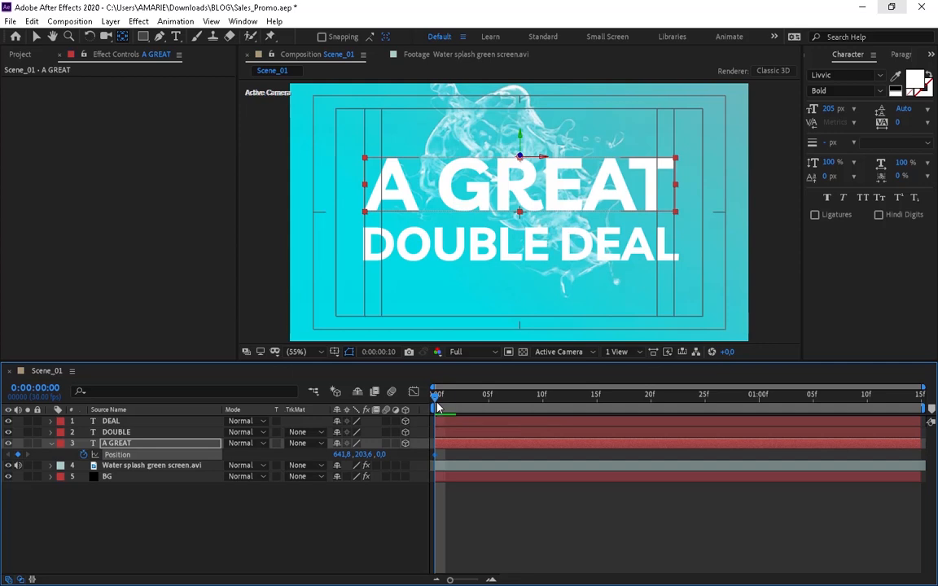
key("shift+Page_Down")
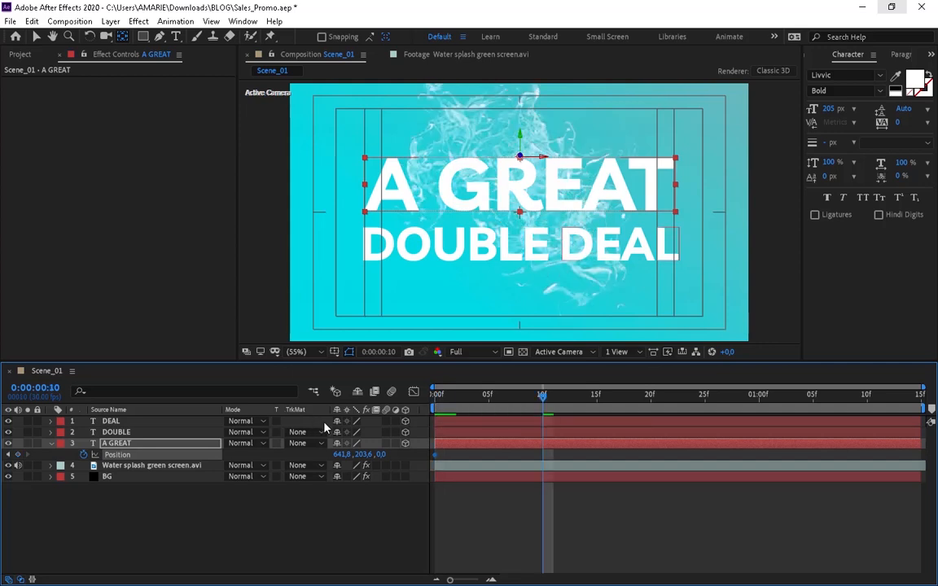
left_click(18, 454)
Step: At frame 0, move the "A GREAT" layer along the Z axis toward the camera and out of view, to about -1986.9
left_click(440, 394)
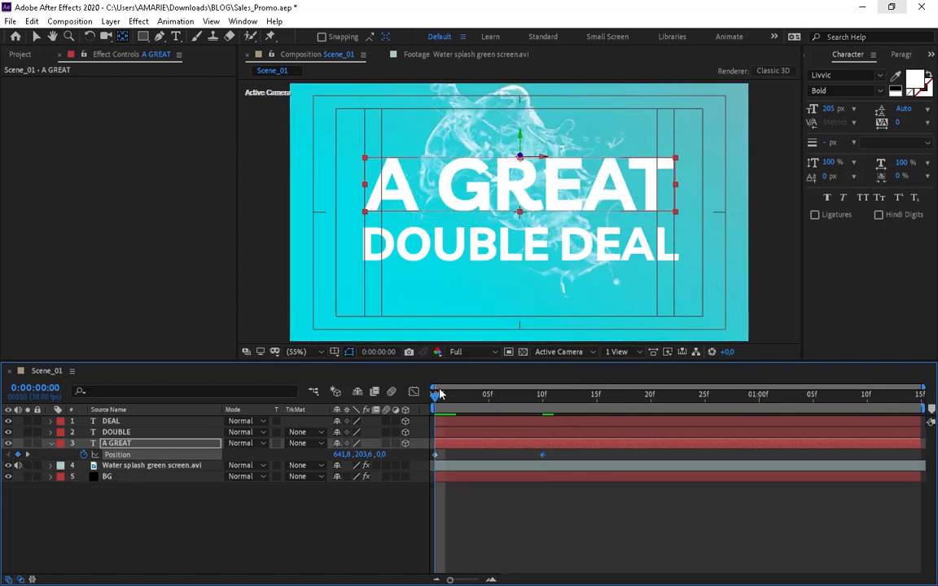
left_click(434, 454)
key("v")
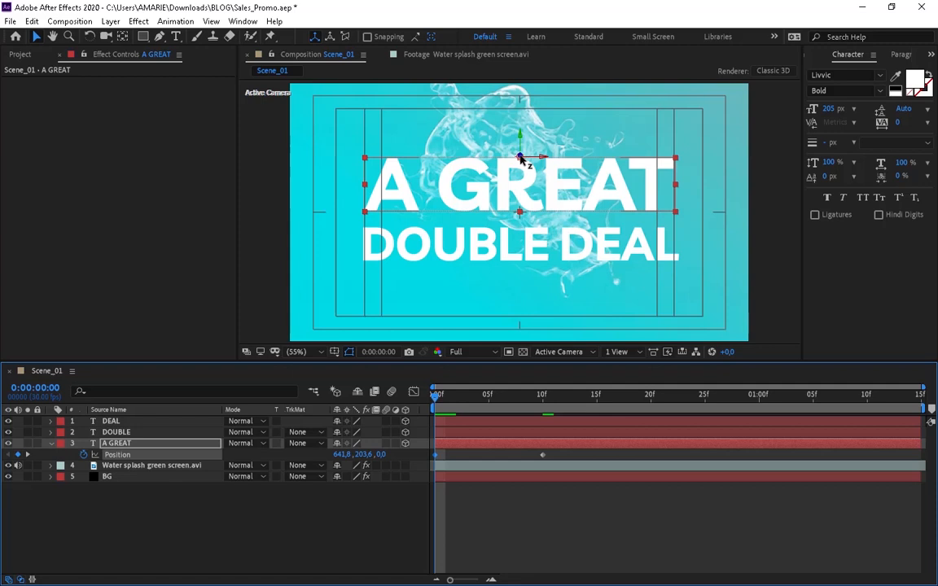
left_click_drag(521, 159, 553, 97)
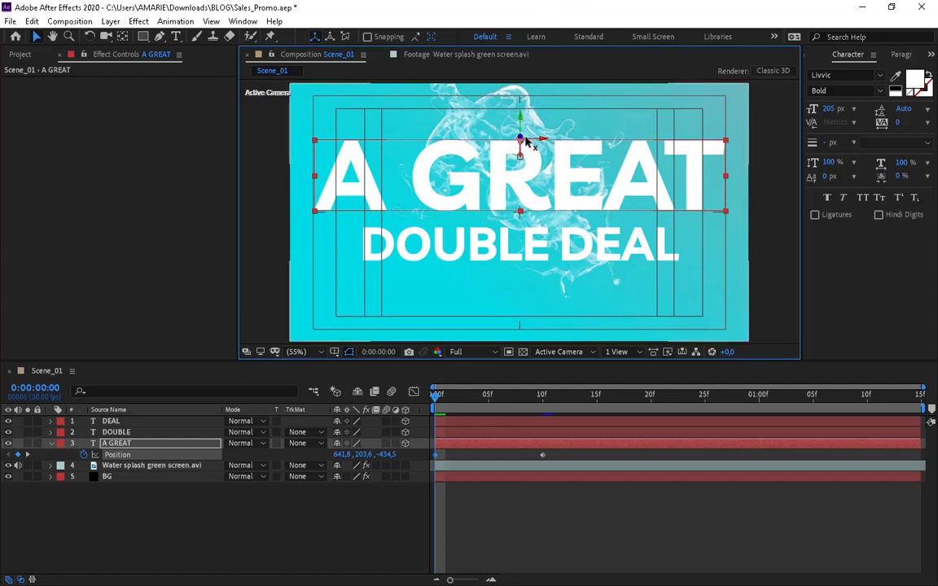
left_click_drag(524, 141, 456, 5)
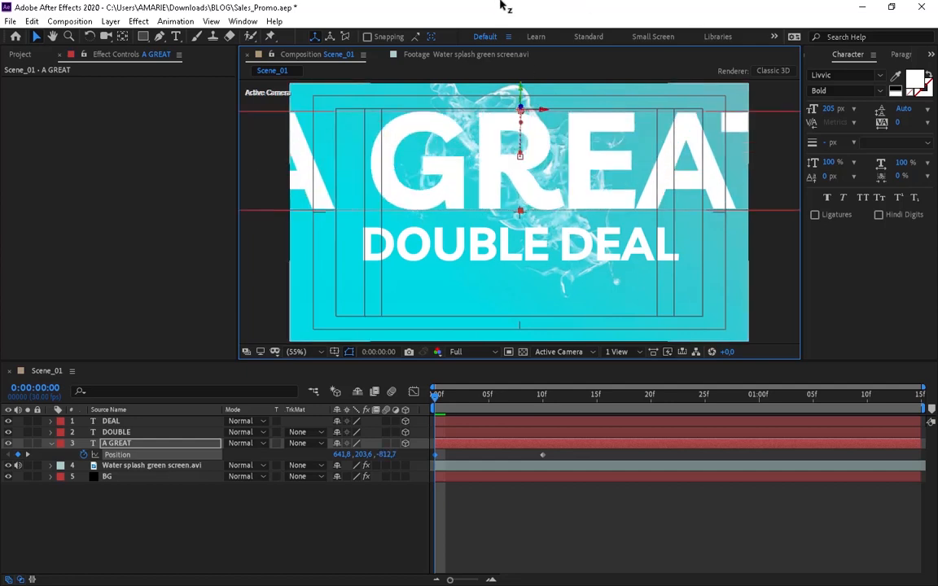
left_click_drag(522, 109, 529, 7)
scroll(550, 136, "down", 4)
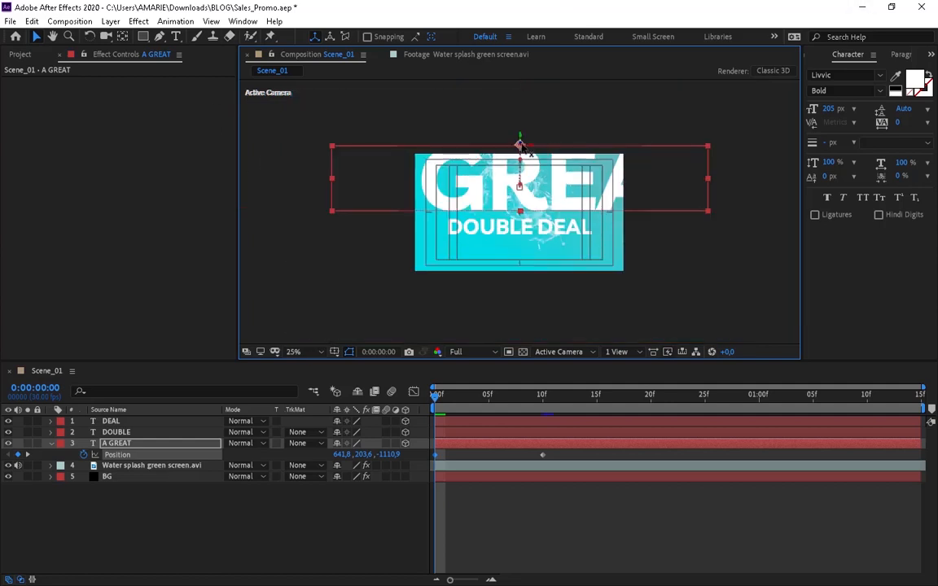
left_click_drag(519, 143, 527, 3)
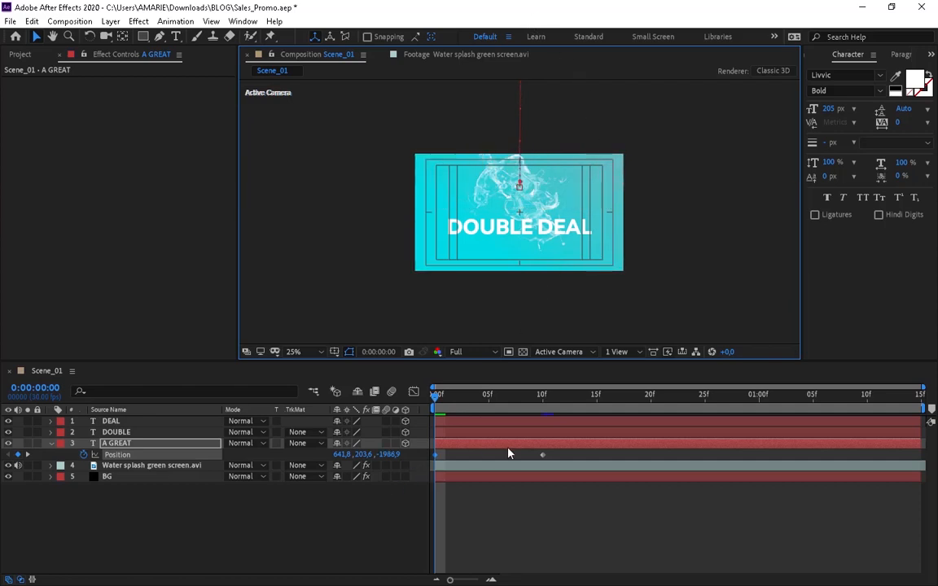
Step: Apply Easy Ease to both Position keyframes of the "A GREAT" layer
left_click_drag(568, 453, 433, 469)
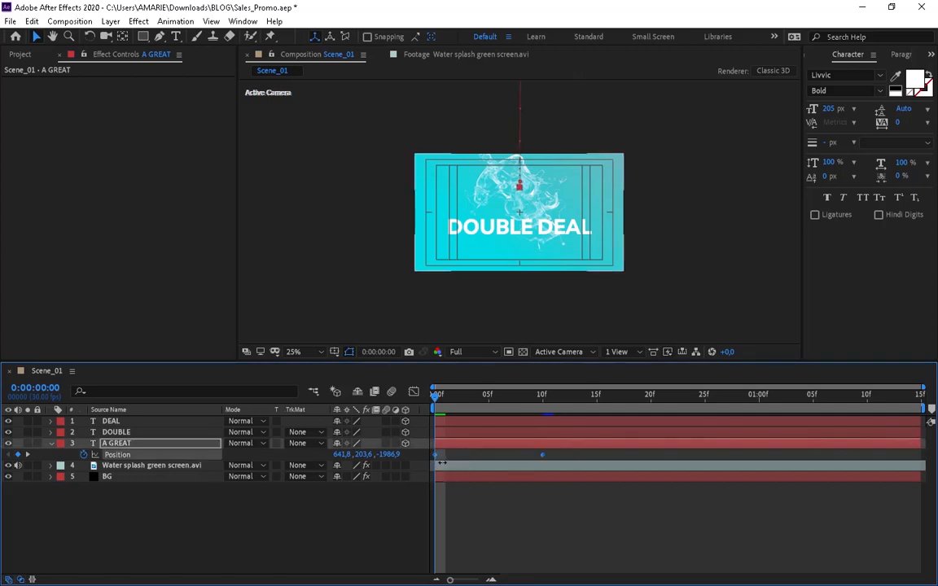
right_click(544, 456)
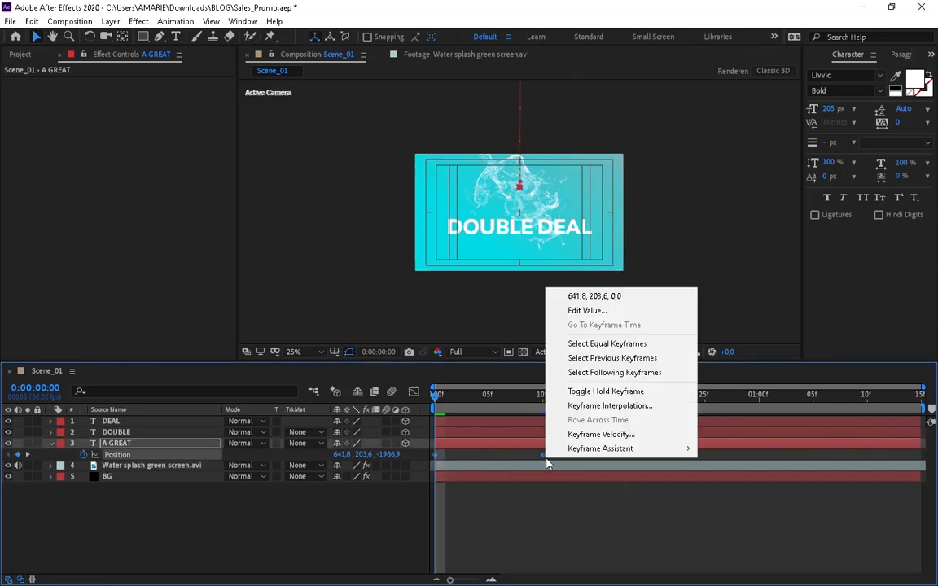
mouse_move(560, 456)
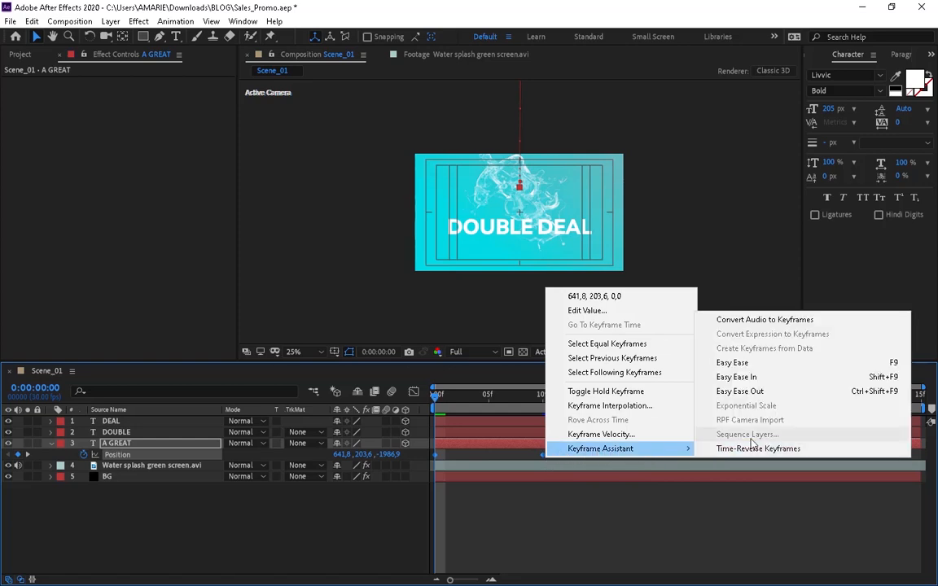
left_click(786, 364)
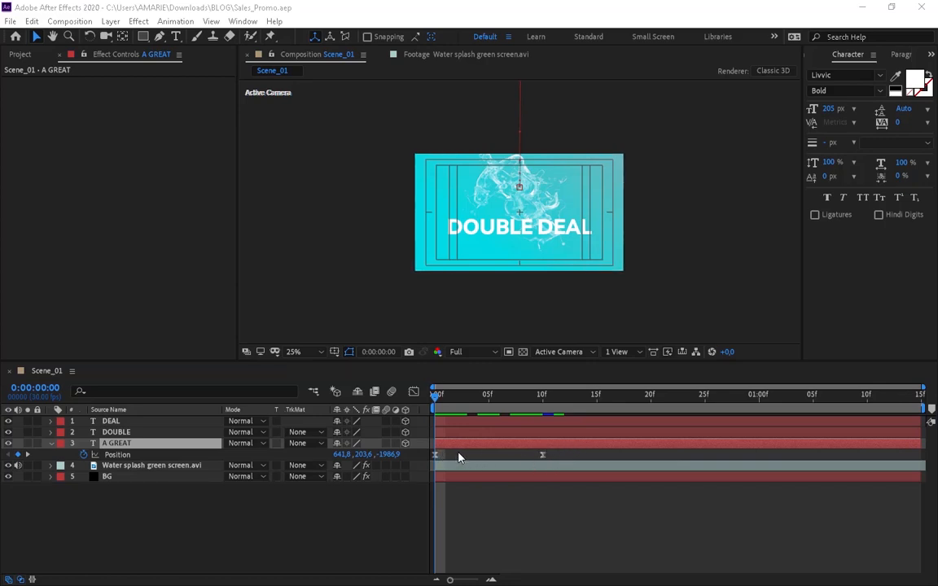
Step: Set the outgoing velocity influence of the "A GREAT" Position keyframe at frame 0 to 75%
right_click(436, 455)
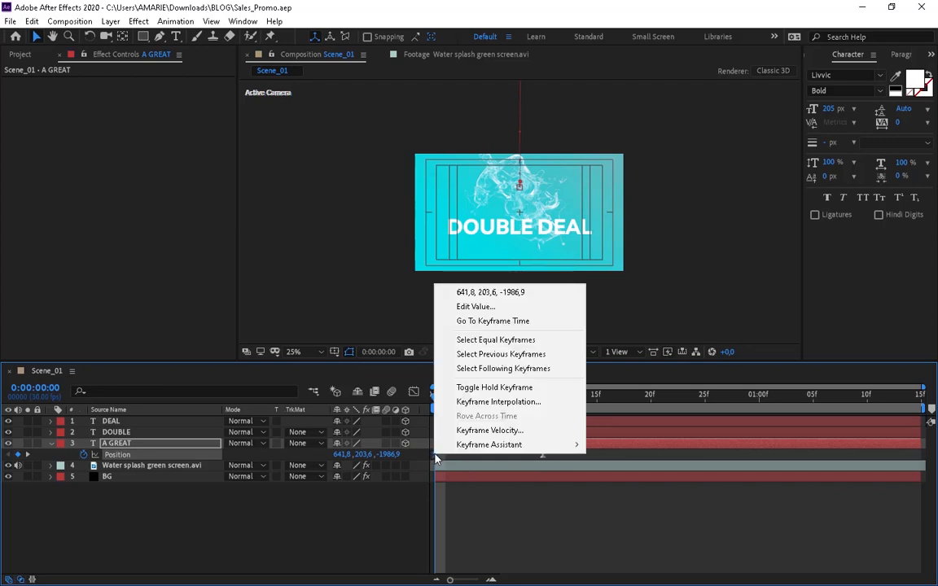
left_click(474, 432)
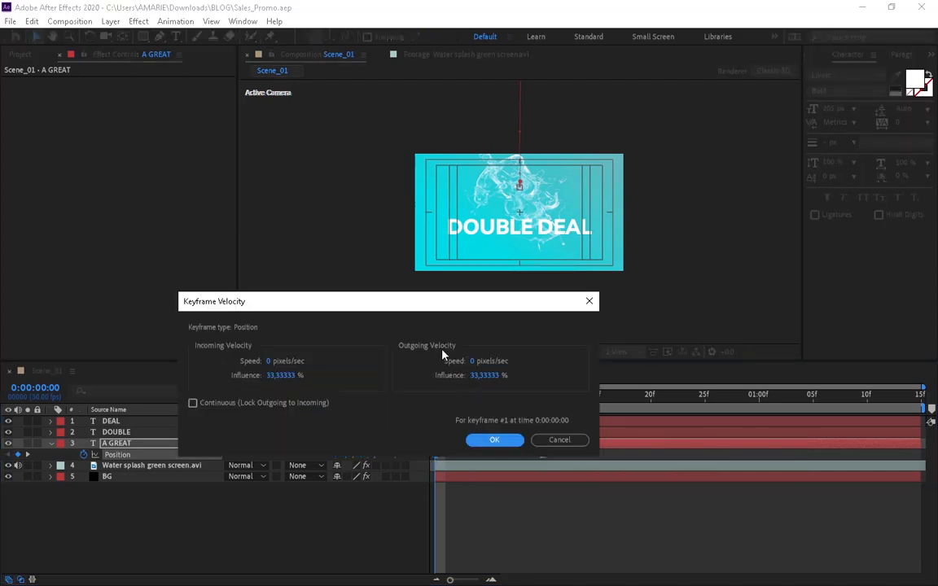
left_click(484, 375)
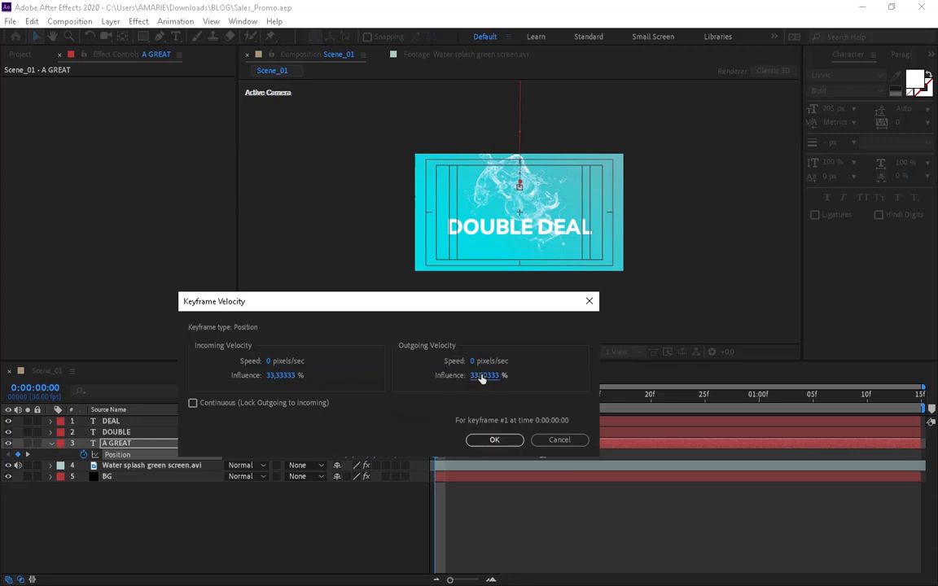
type("75")
left_click(491, 444)
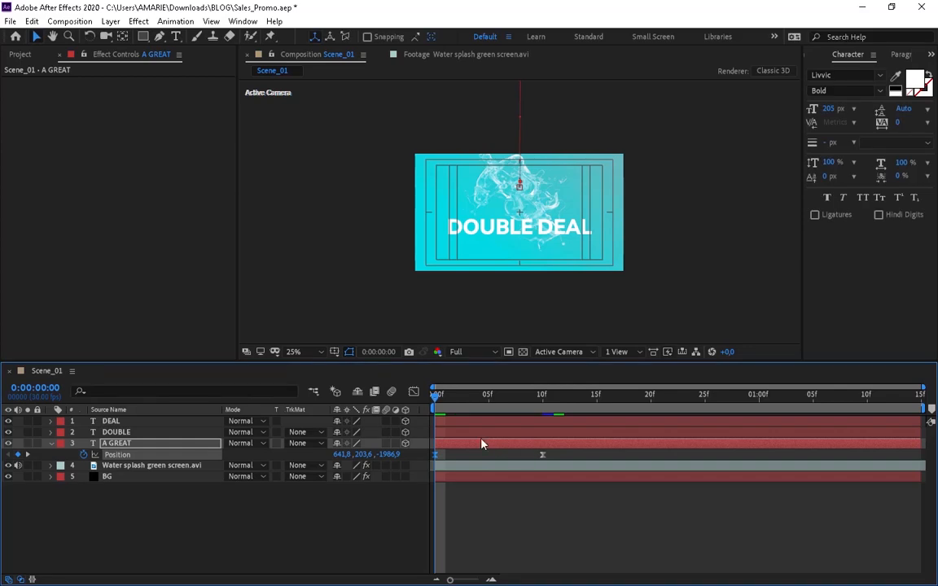
Step: Set the incoming velocity influence of the "A GREAT" Position keyframe at frame 10 to 25%
left_click(469, 396)
left_click_drag(479, 399, 542, 397)
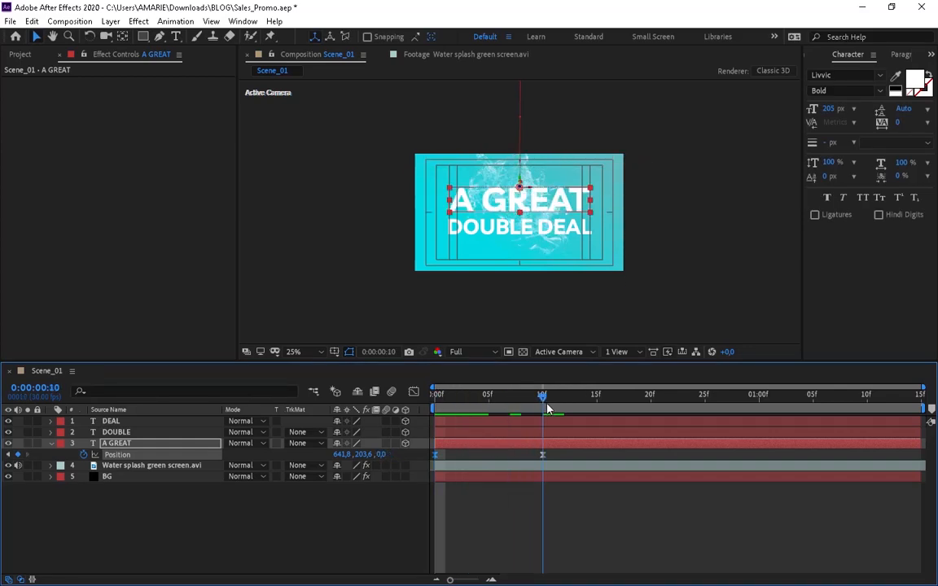
left_click(543, 455)
right_click(544, 458)
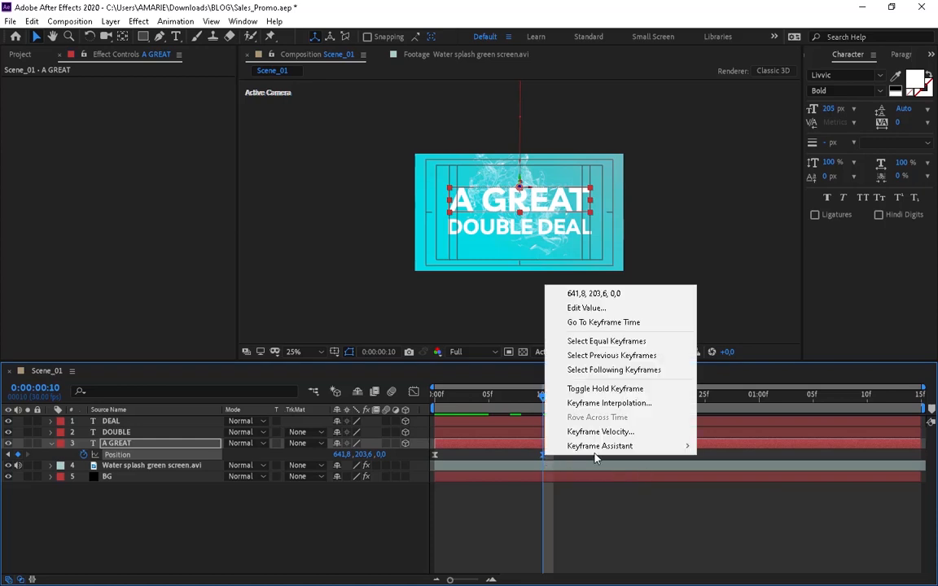
left_click(612, 433)
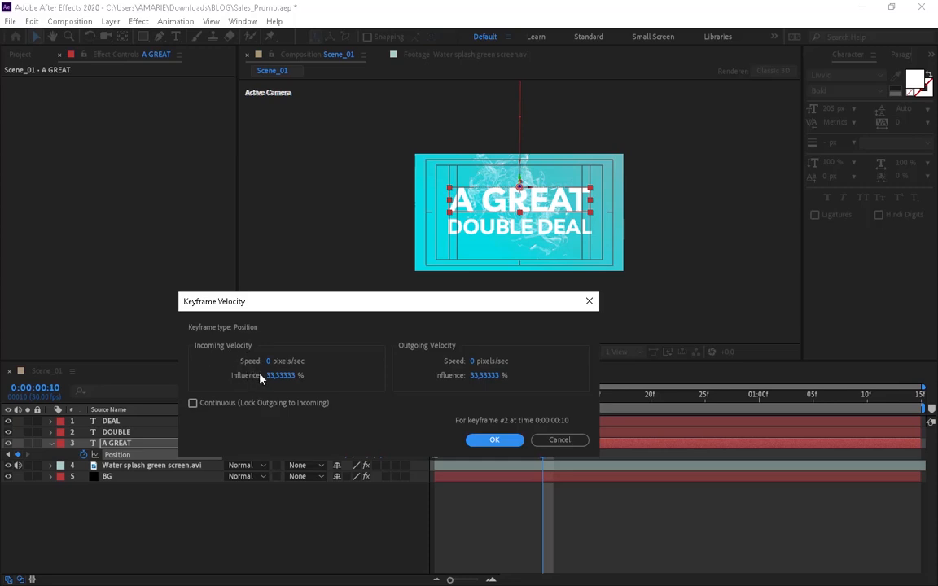
left_click(282, 376)
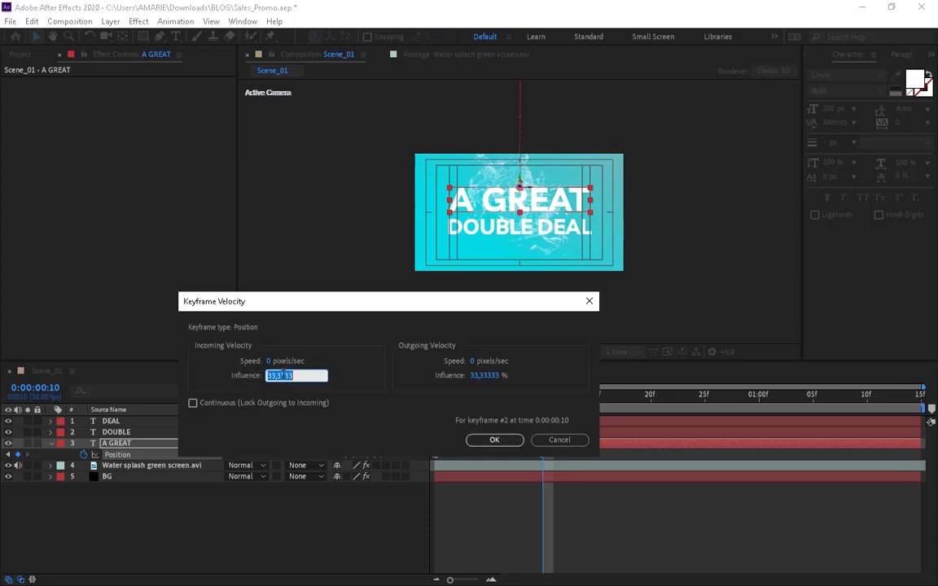
type("25")
left_click(495, 440)
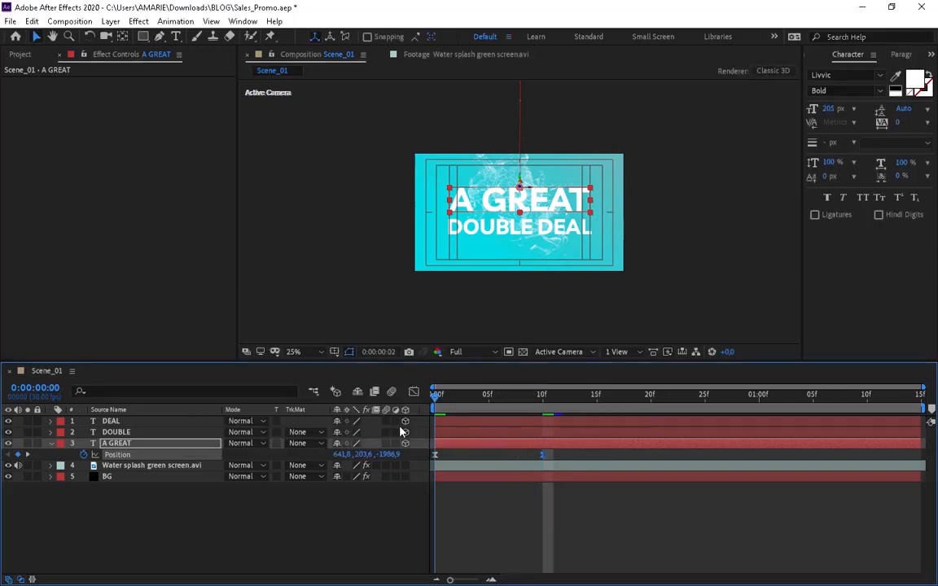
Step: Return to frame 0 and show the Position property of "DOUBLE" along with the keyframed Position of "A GREAT"
key("Home")
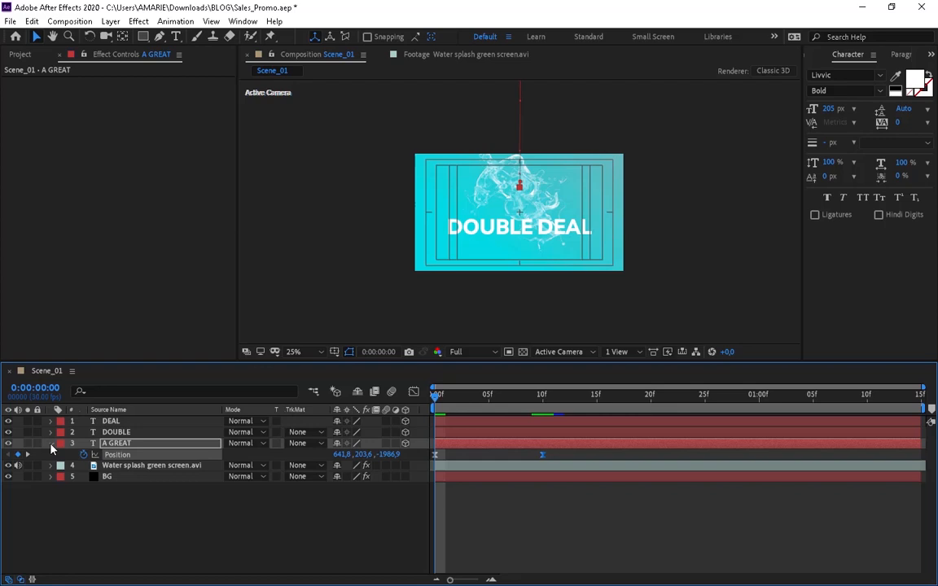
left_click(51, 444)
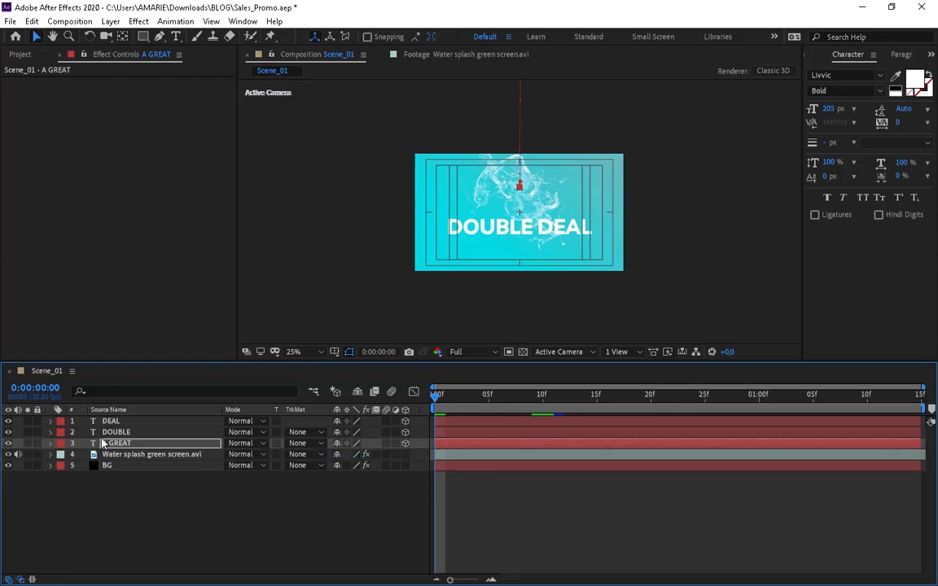
left_click(126, 432)
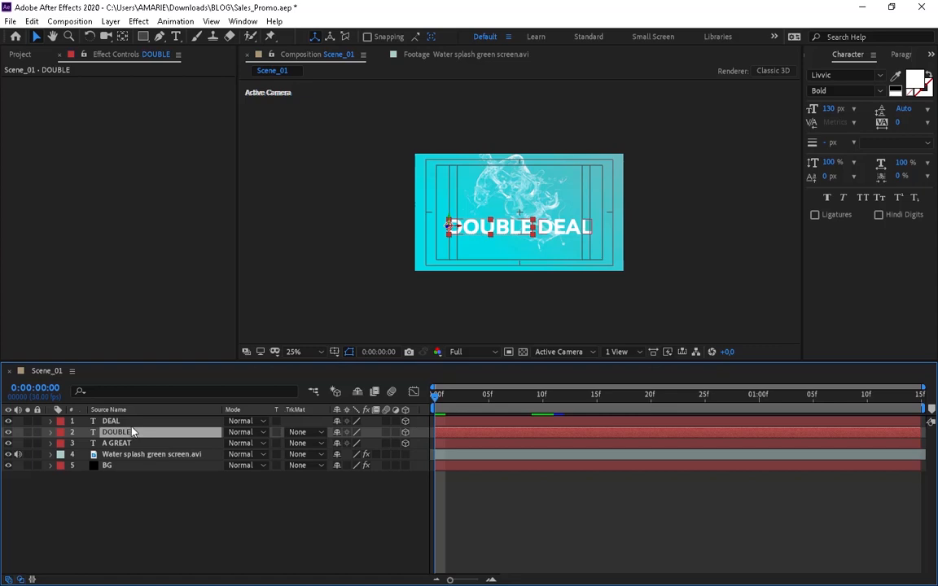
key("p")
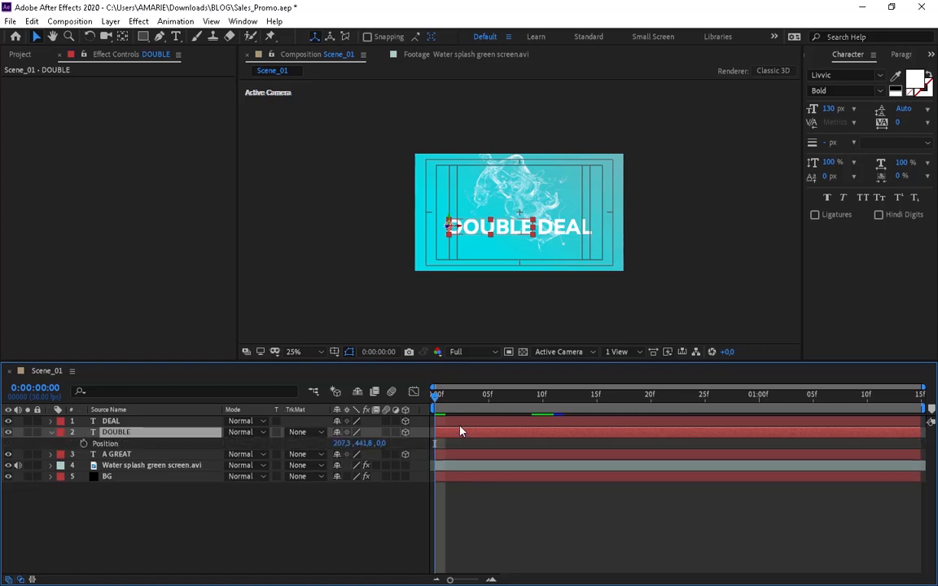
left_click(137, 462, "ctrl")
key("u")
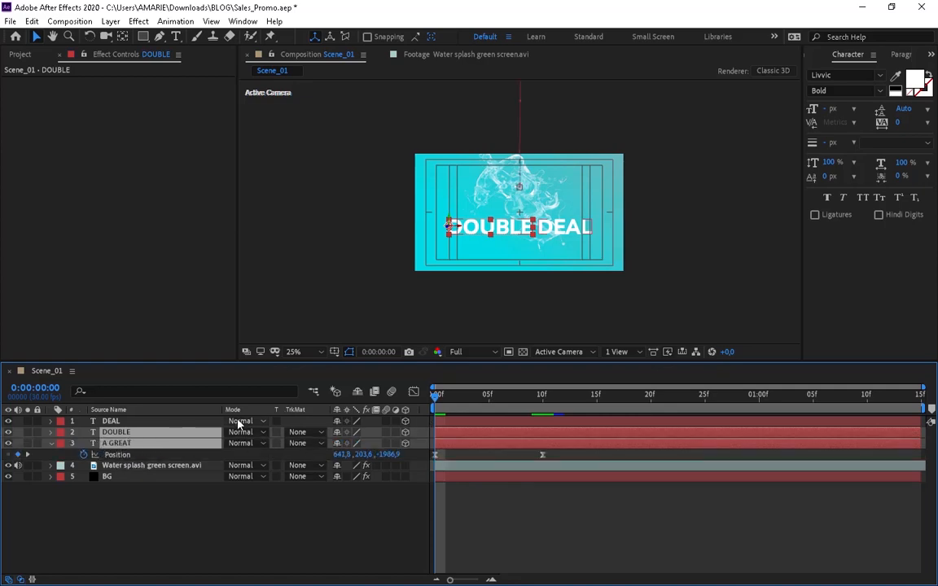
left_click(126, 500)
left_click(116, 432)
key("Return")
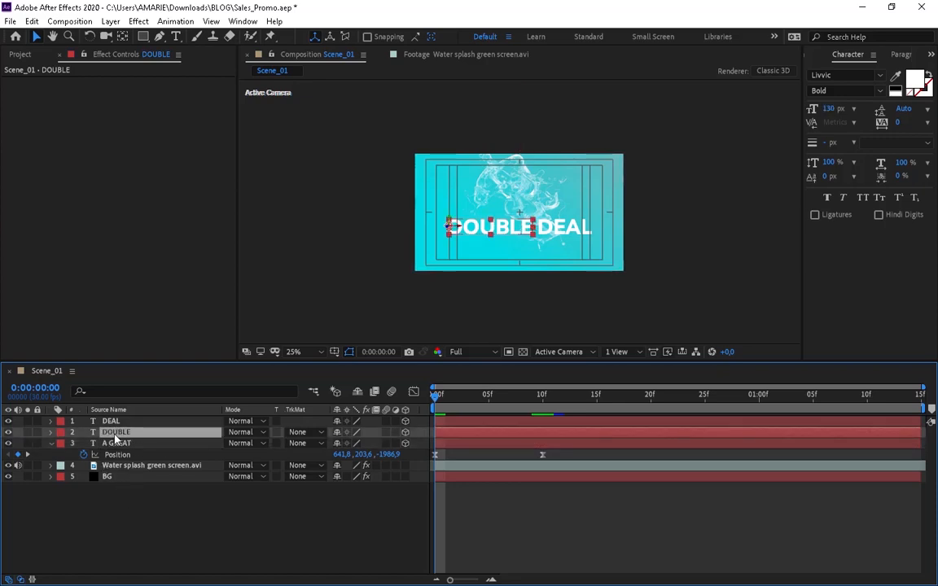
key("Return")
key("p")
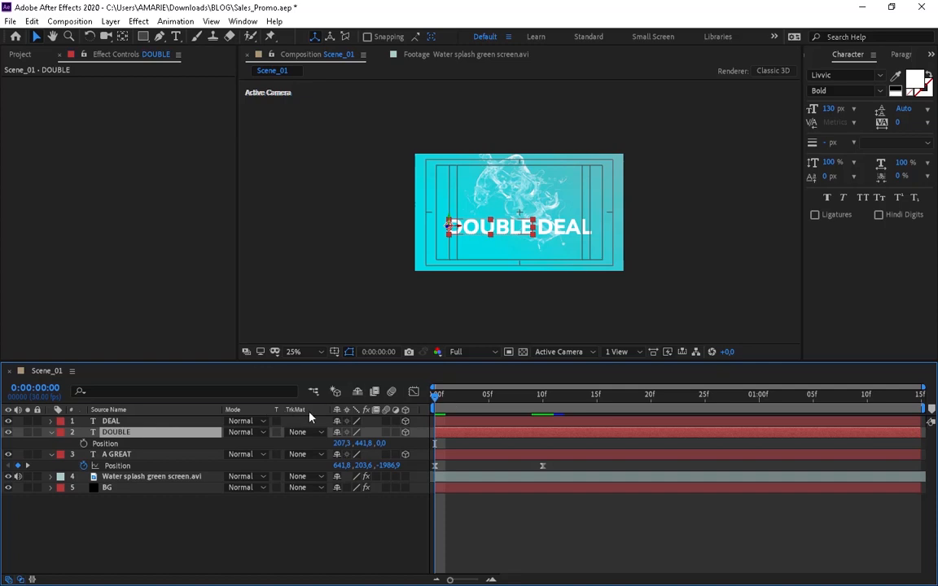
Step: Add a Position keyframe to the "DOUBLE" layer at frame 5
left_click(53, 389)
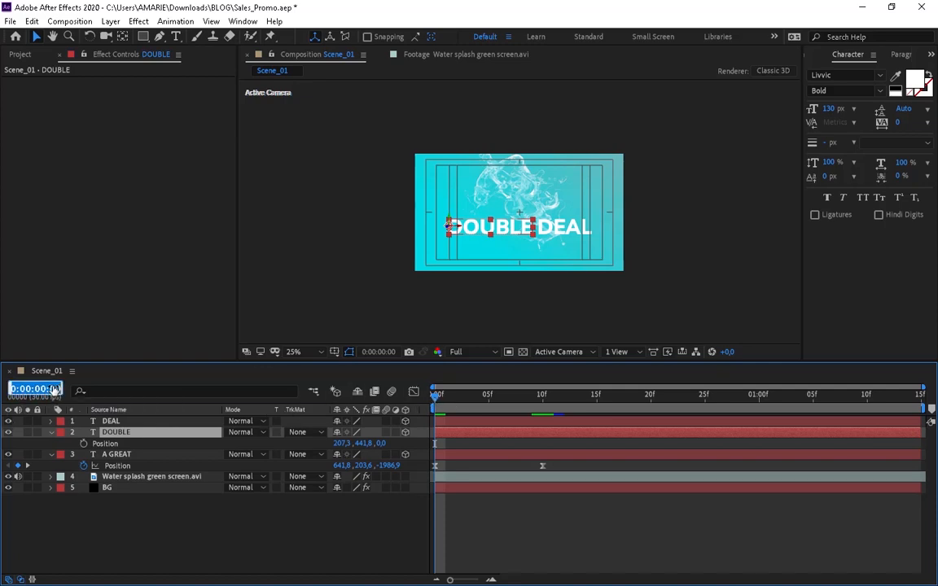
left_click_drag(50, 389, 67, 391)
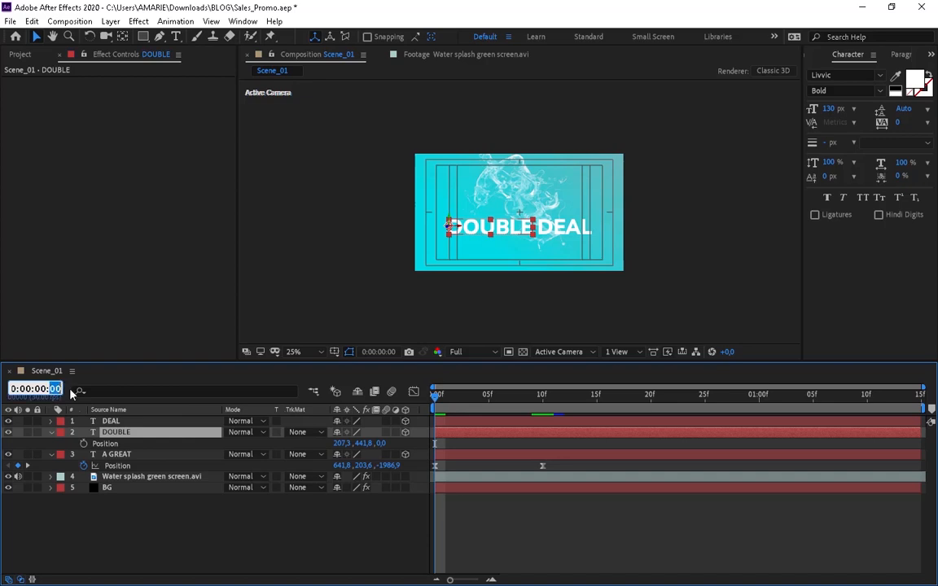
type("05")
key("Return")
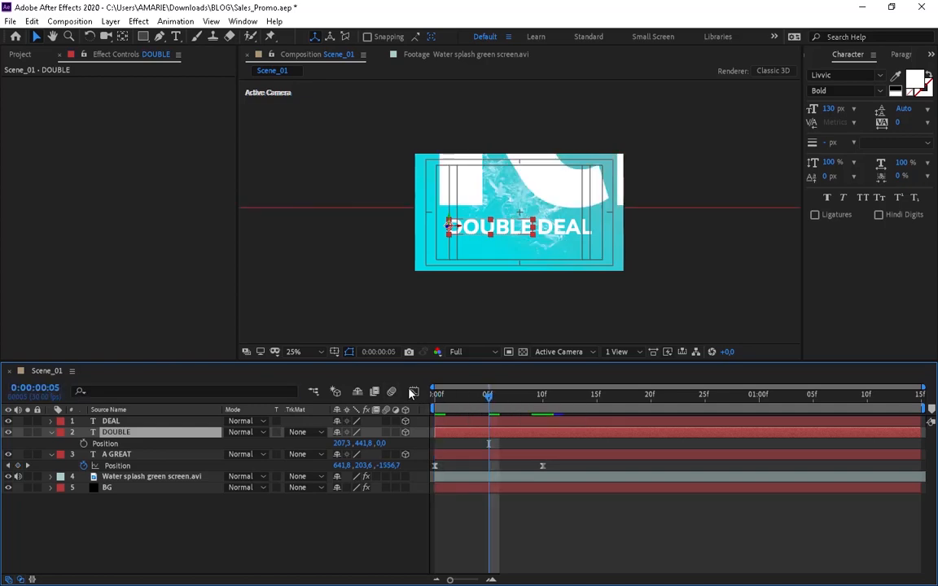
left_click(83, 443)
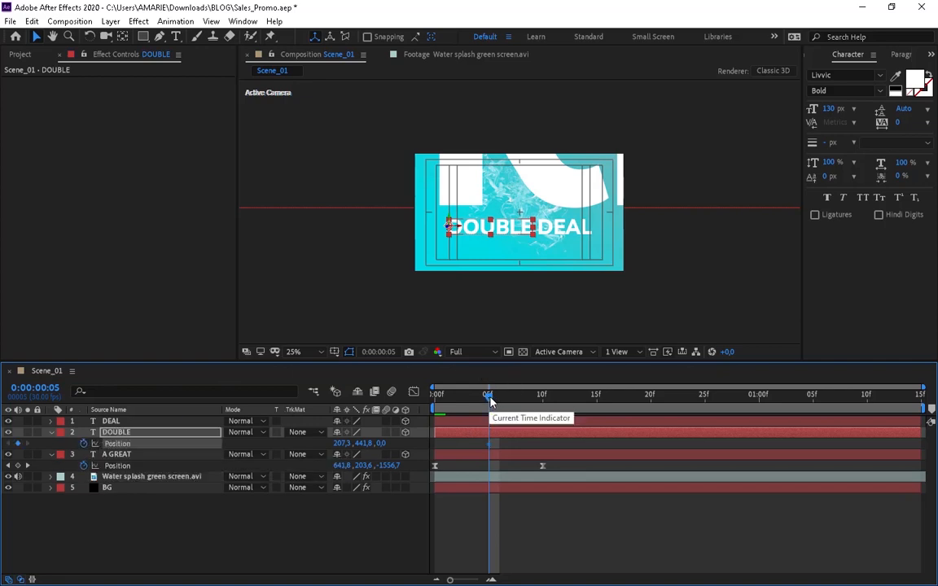
Step: Add a Position keyframe to "DOUBLE" at frame 20, and at frame 5 move the layer along Z toward the camera to about -1941.5
left_click_drag(490, 397, 488, 422)
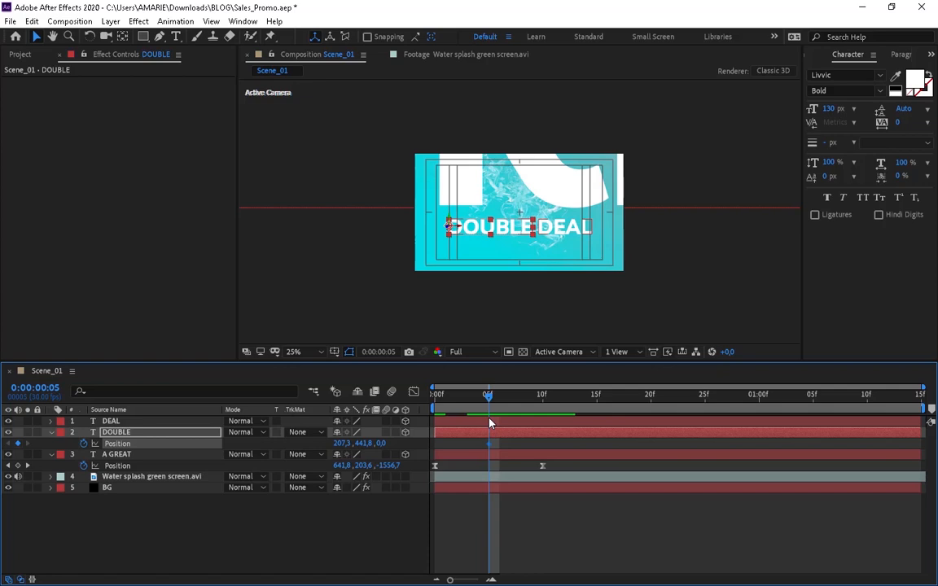
key("space")
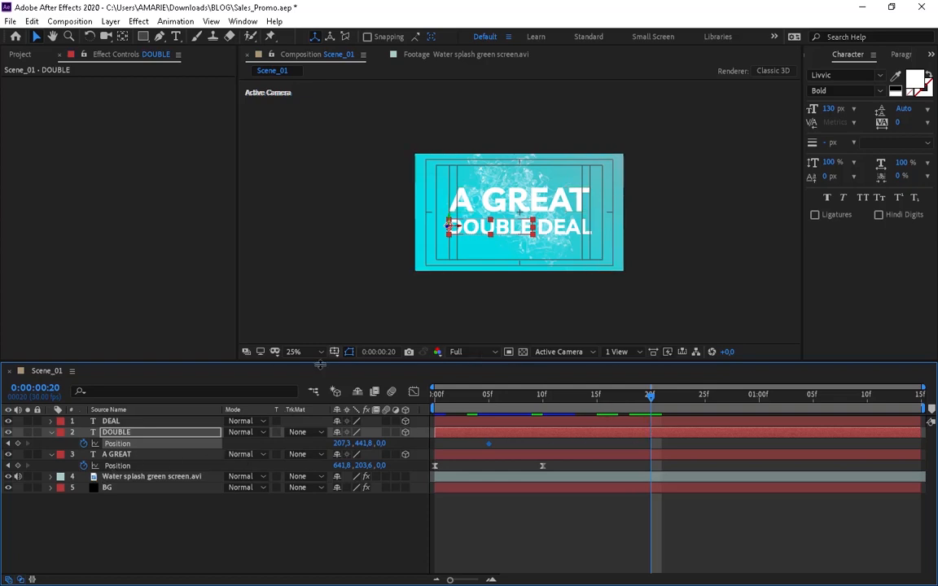
left_click(18, 444)
left_click(490, 444)
left_click_drag(649, 397, 488, 397)
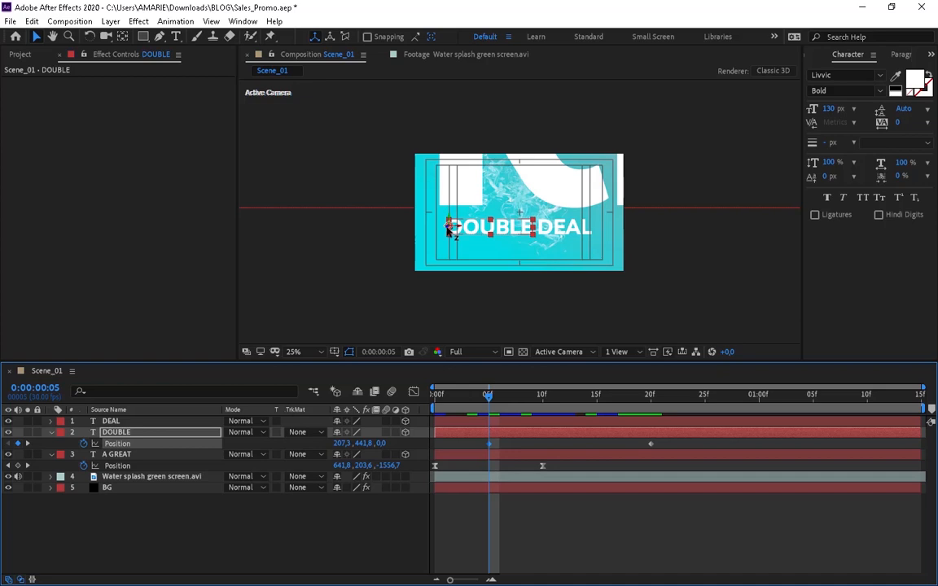
left_click_drag(449, 229, 154, 384)
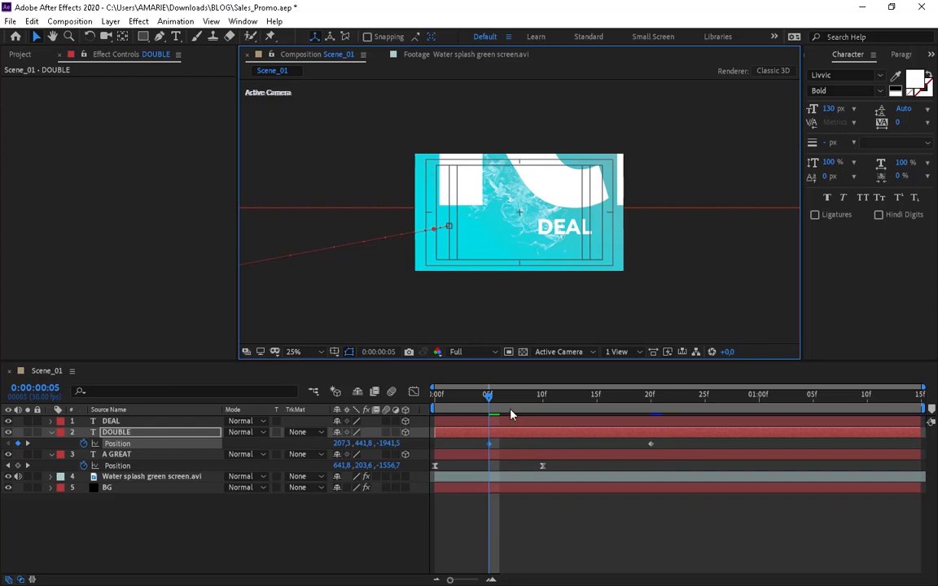
Step: Apply Easy Ease to both Position keyframes of the "DOUBLE" layer
left_click_drag(491, 403, 482, 456)
right_click(650, 443)
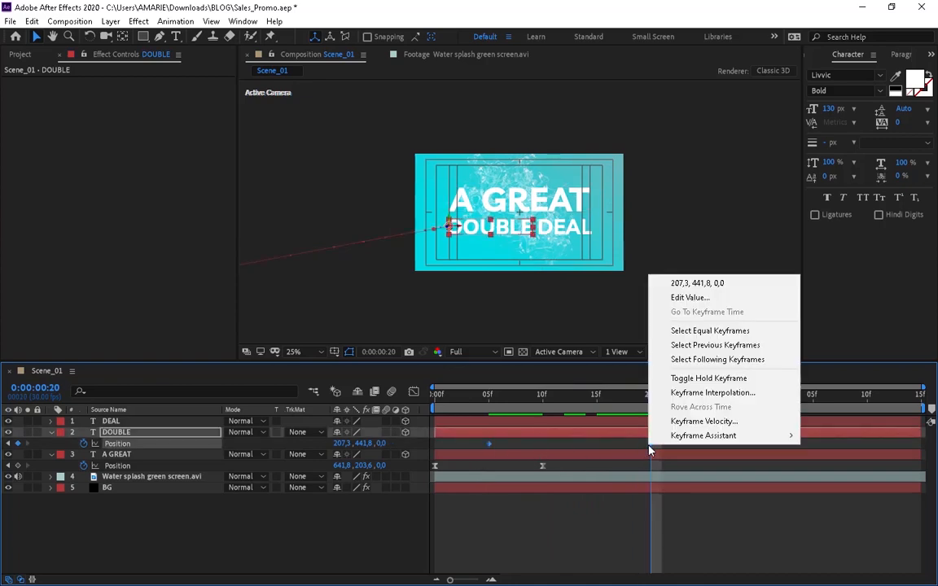
mouse_move(690, 438)
left_click(539, 478)
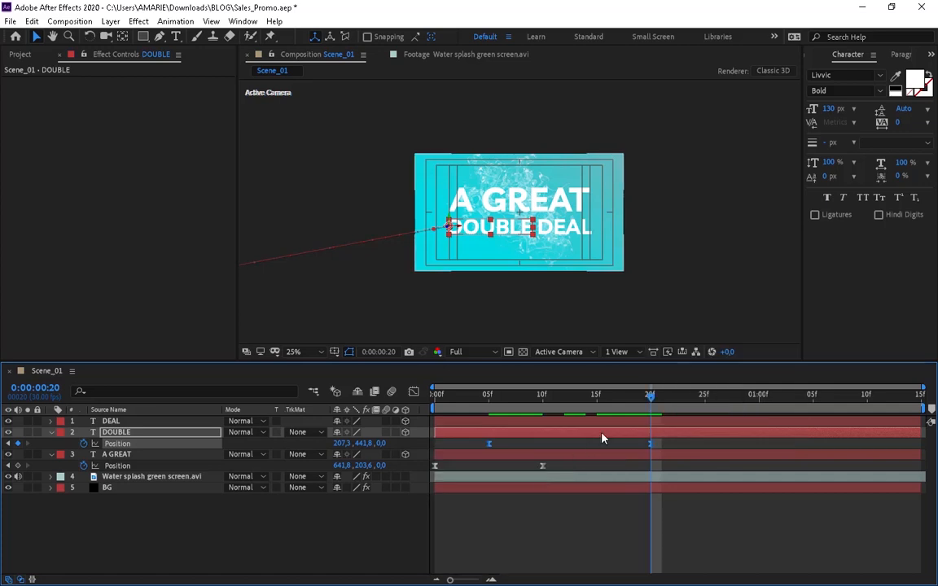
Step: Set the outgoing velocity influence of the "DOUBLE" Position keyframe at frame 5 to 75%
left_click_drag(652, 398, 494, 448)
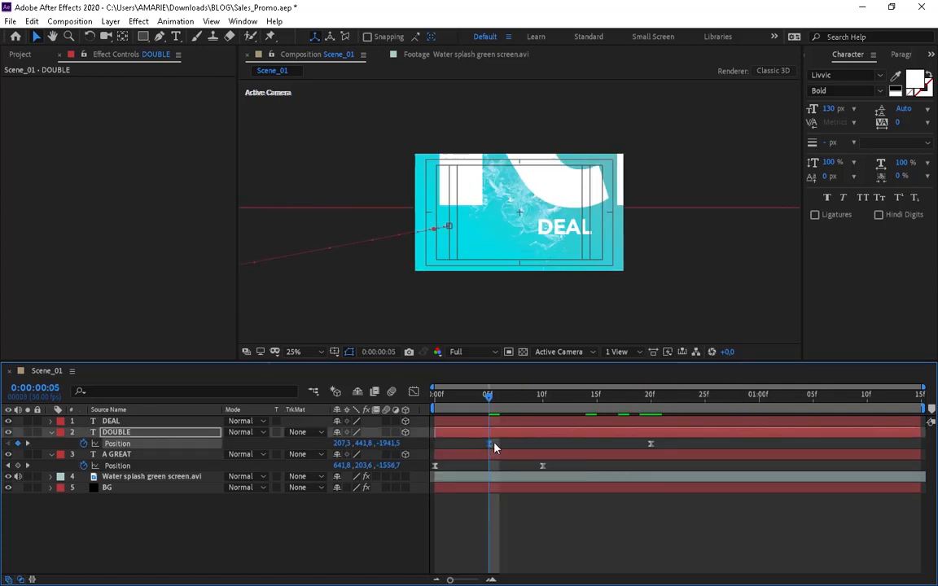
right_click(491, 448)
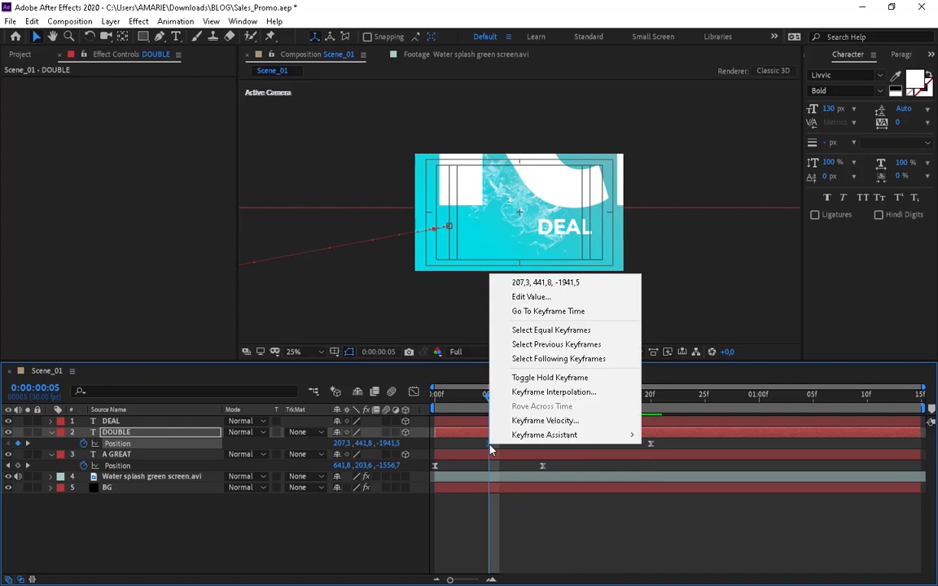
left_click(557, 420)
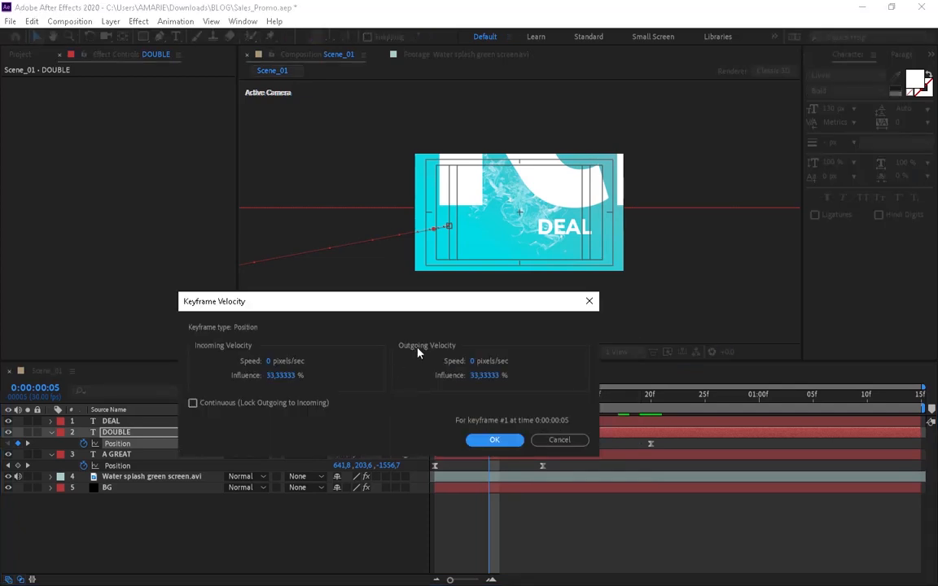
left_click(483, 377)
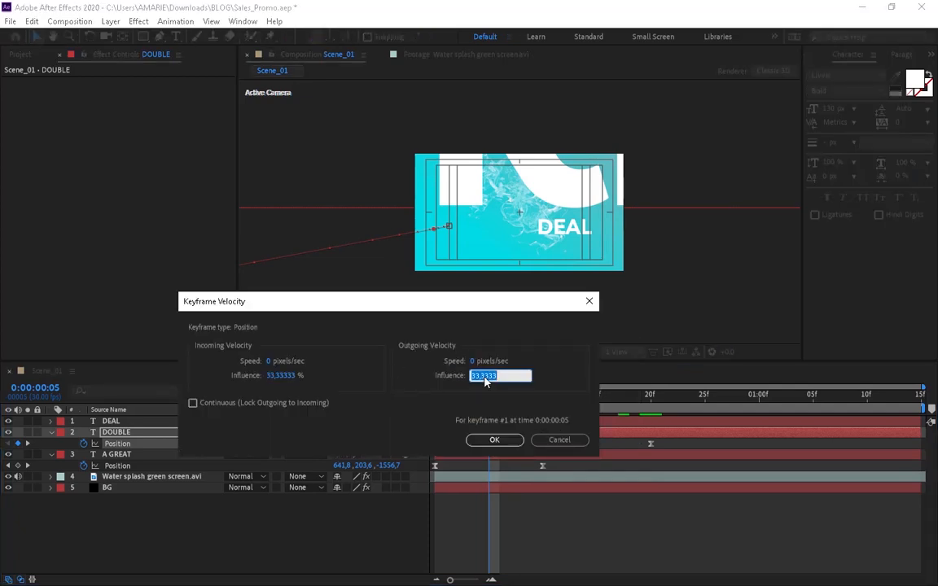
type("75")
left_click(494, 440)
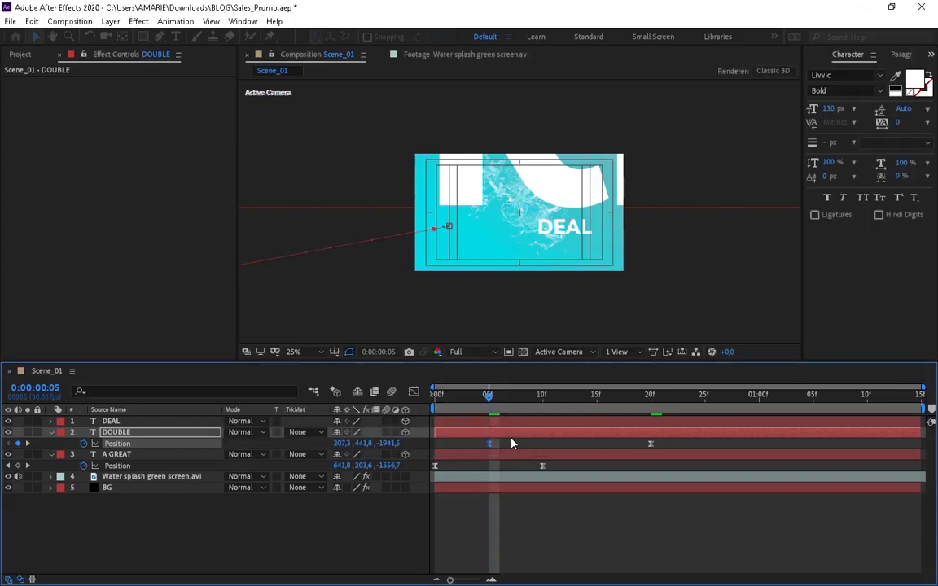
Step: Set the incoming velocity influence of the "DOUBLE" Position keyframe at frame 20 to 25%
left_click(651, 443)
right_click(650, 444)
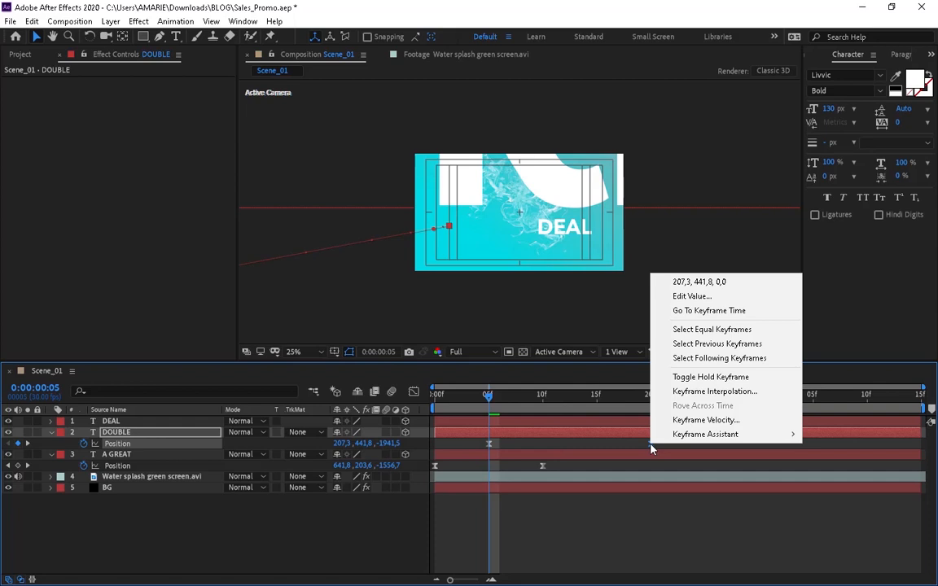
left_click(691, 419)
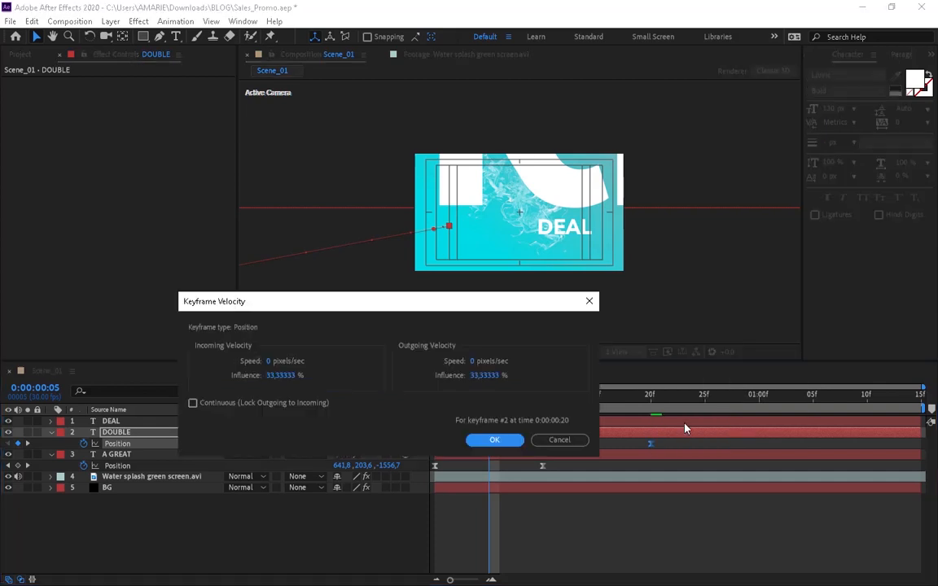
left_click(285, 377)
type("25")
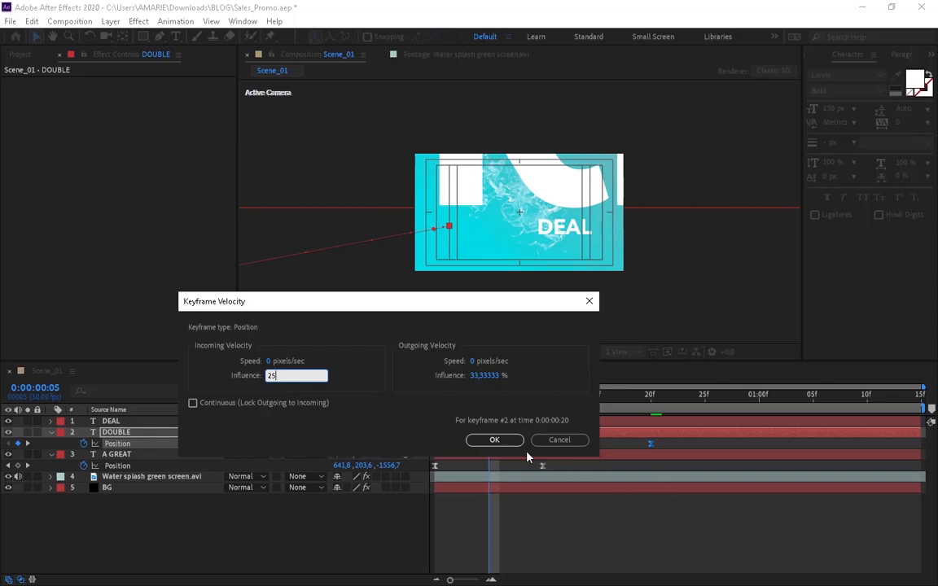
key("Return")
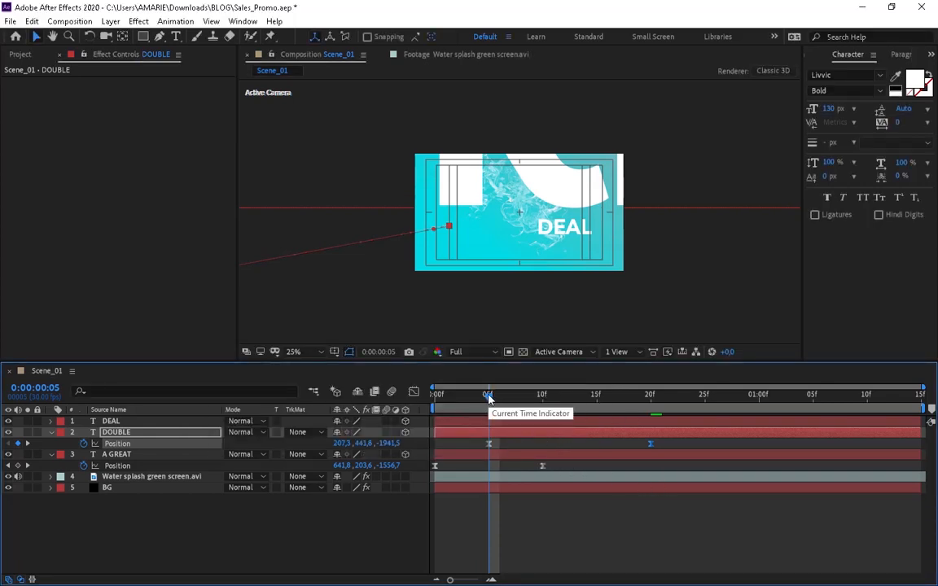
Step: Add a Position keyframe to the "DEAL" layer at frame 10
left_click_drag(488, 398, 542, 395)
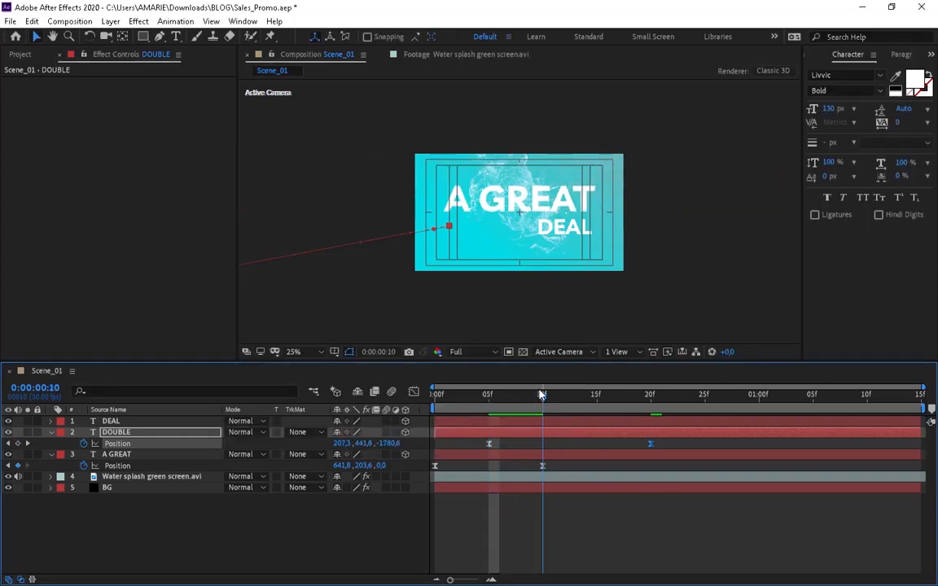
left_click(129, 423)
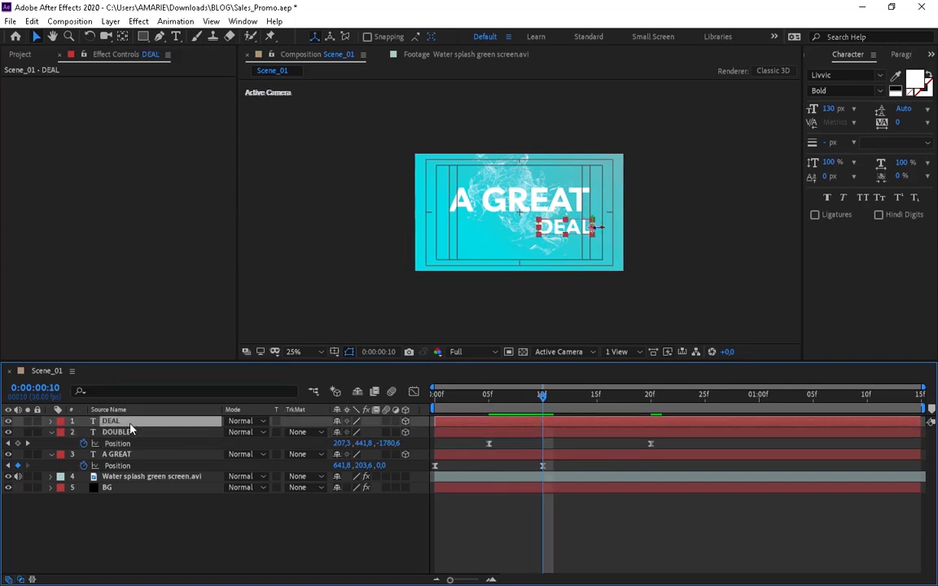
key("alt+shift+p")
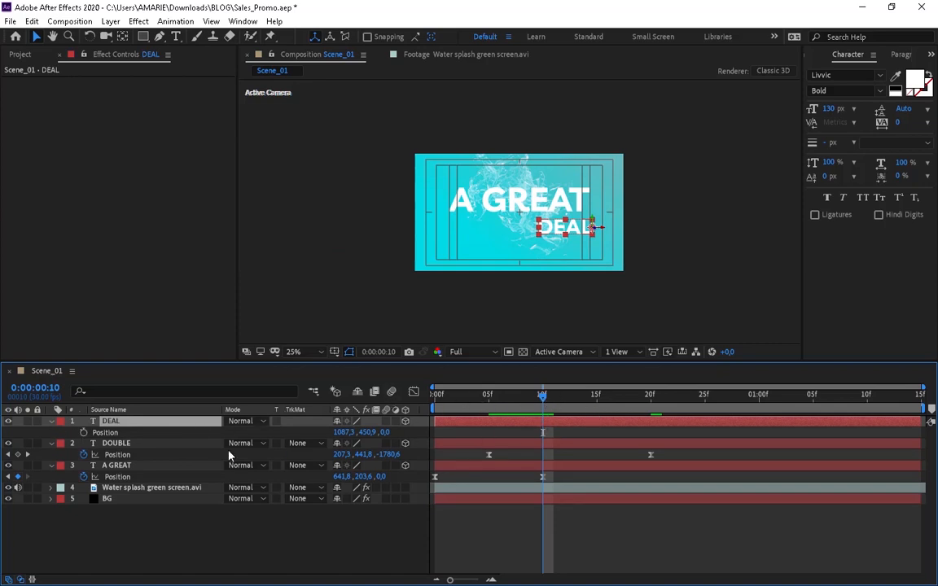
left_click(84, 433)
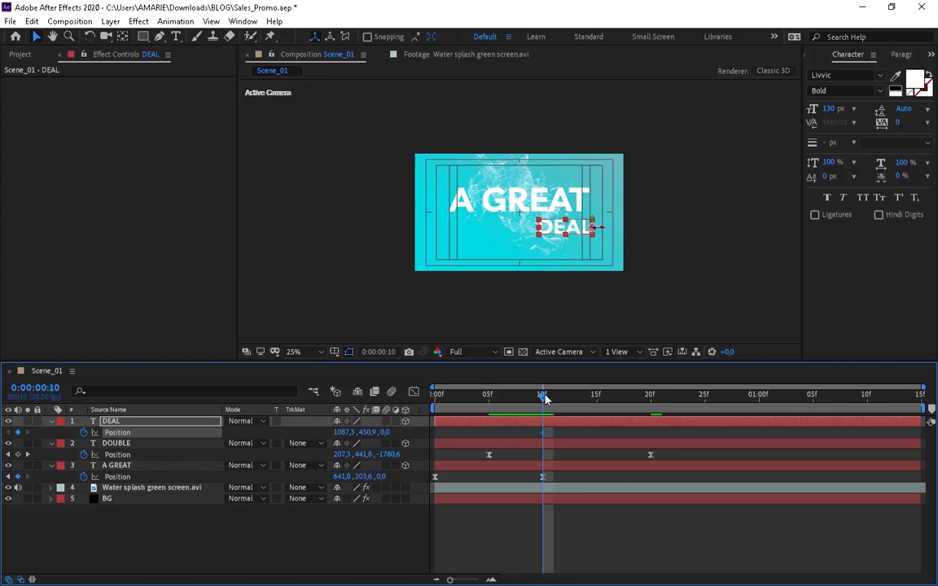
Step: Add a second Position keyframe to the "DEAL" layer and place it at 0:00:01:00
key("space")
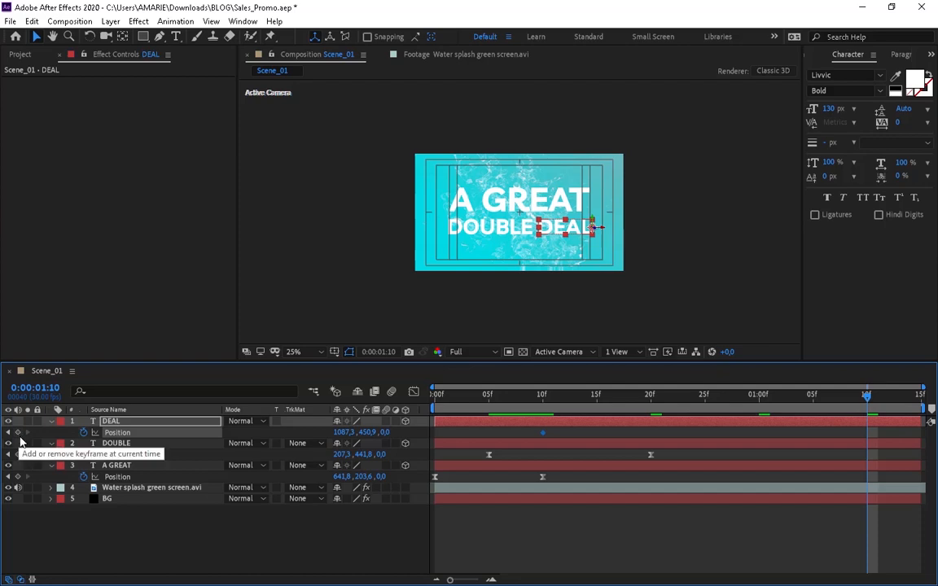
left_click(19, 435)
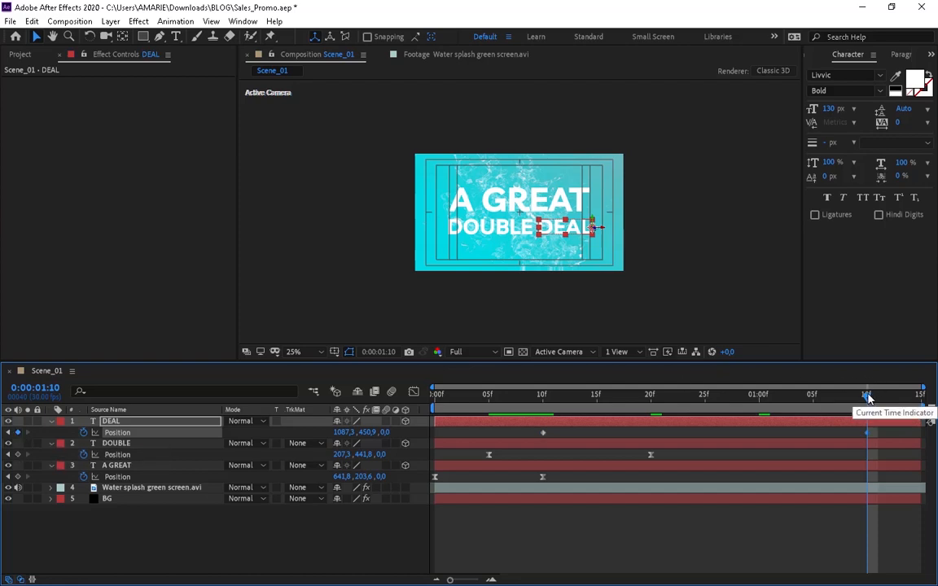
left_click_drag(866, 397, 436, 487)
left_click(55, 388)
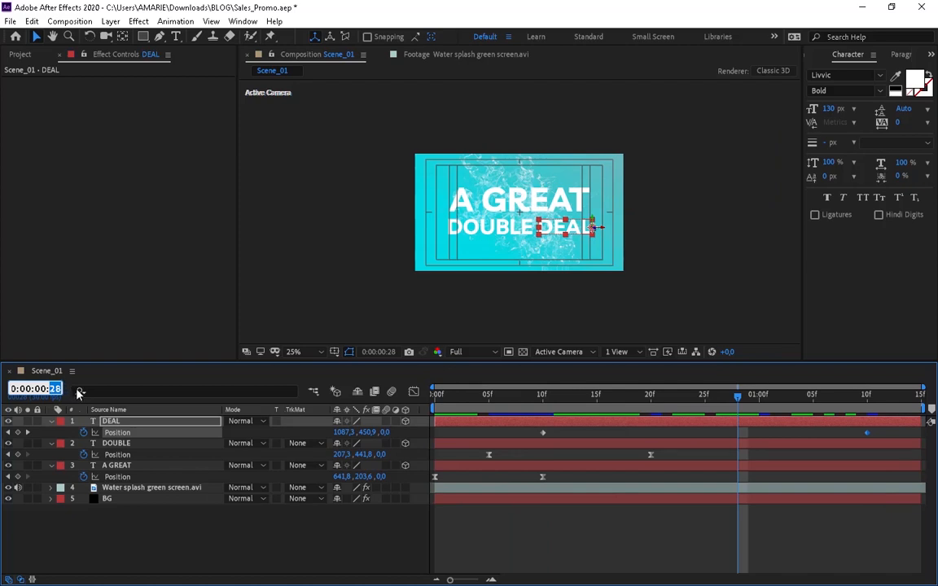
type("30")
key("Return")
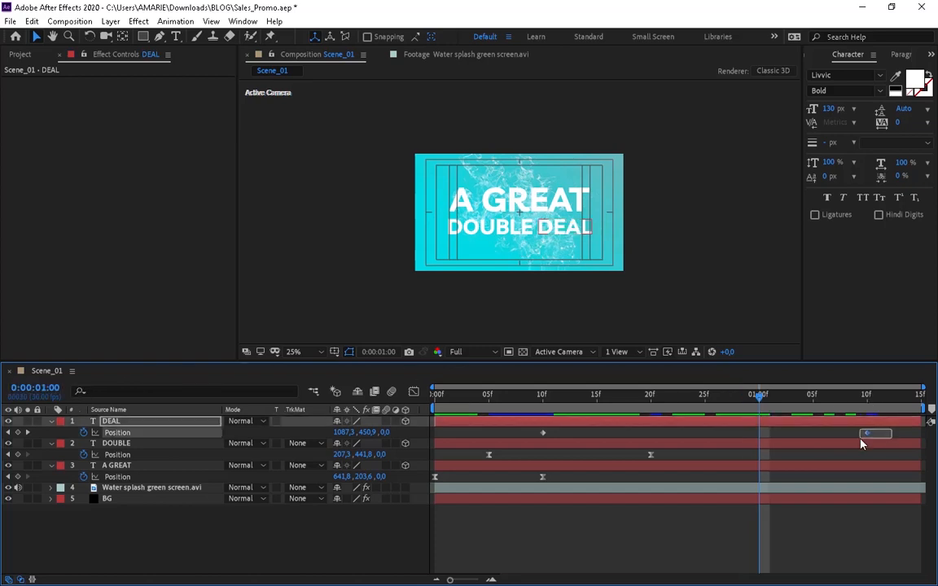
left_click_drag(866, 432, 756, 442)
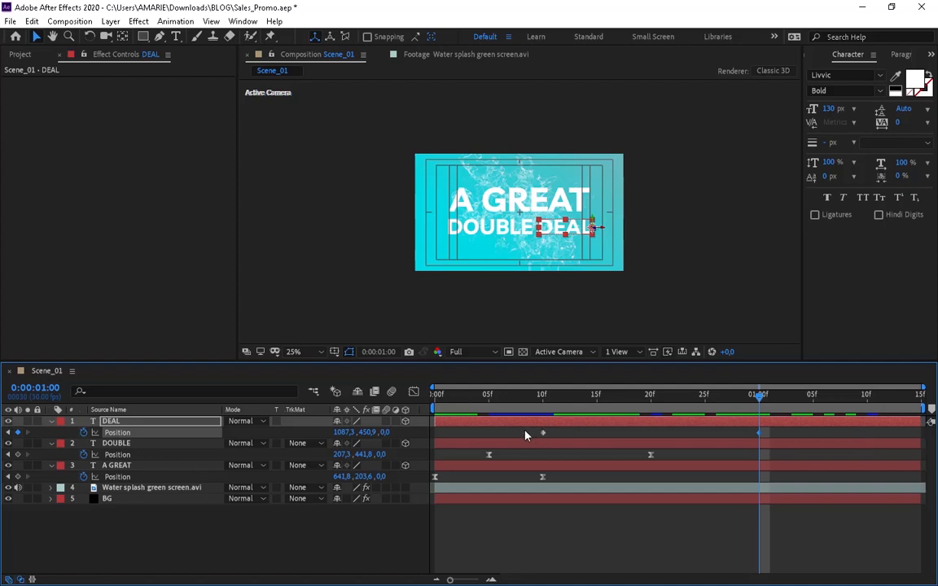
Step: At the frame 10 keyframe, move the "DEAL" layer along Z toward the camera to about -2234.2
left_click_drag(525, 435, 776, 438)
left_click(781, 433)
key("j")
key("j")
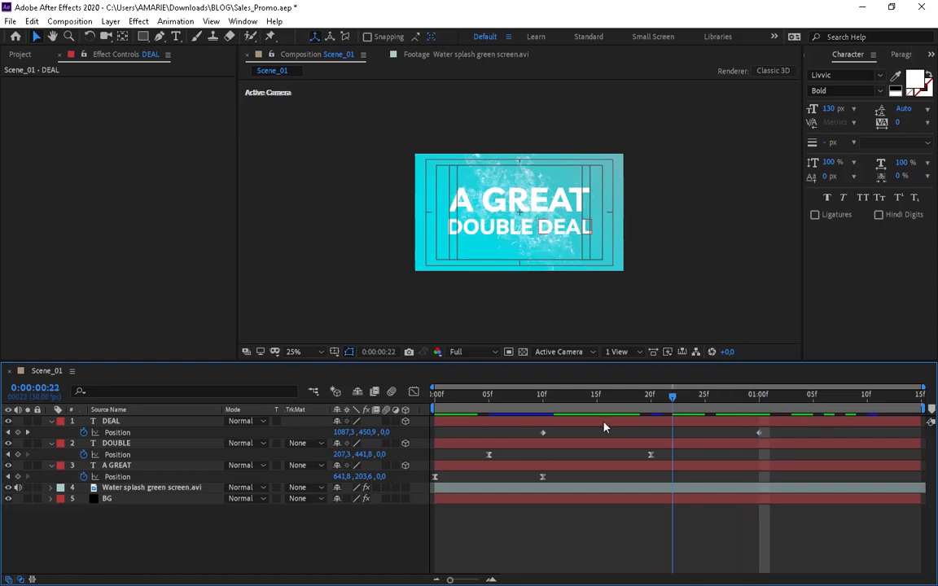
left_click(114, 421)
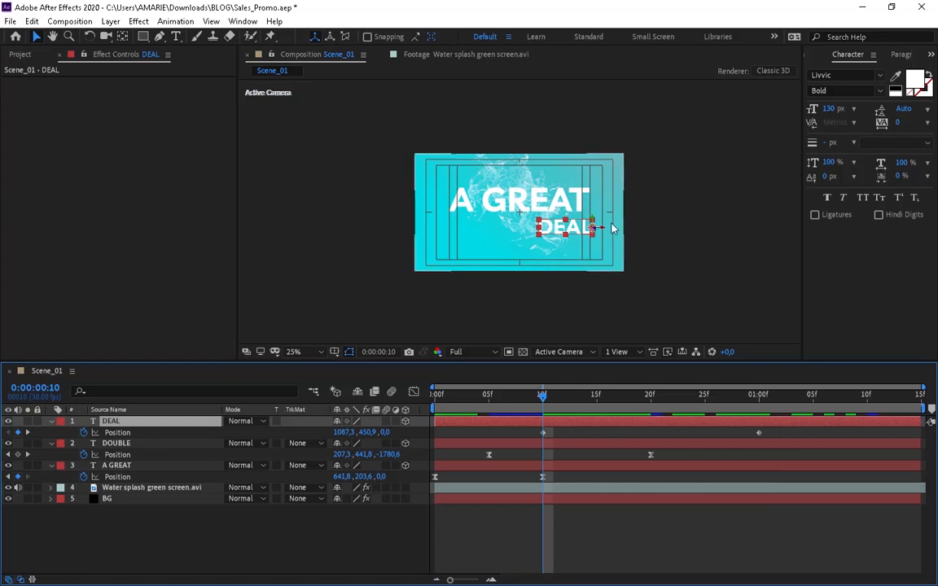
left_click_drag(597, 231, 782, 269)
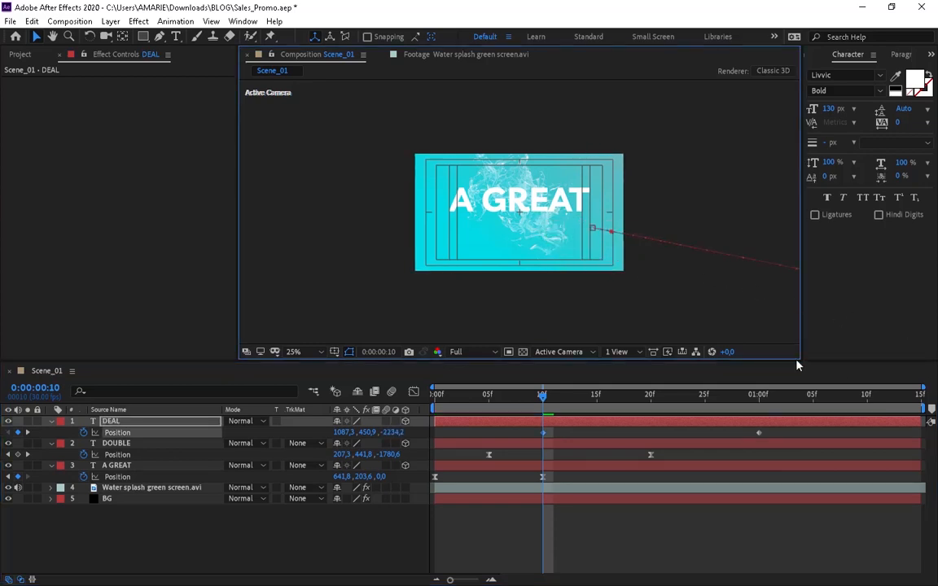
Step: Apply Easy Ease to both Position keyframes of the "DEAL" layer
left_click_drag(796, 430, 508, 435)
right_click(544, 432)
mouse_move(592, 425)
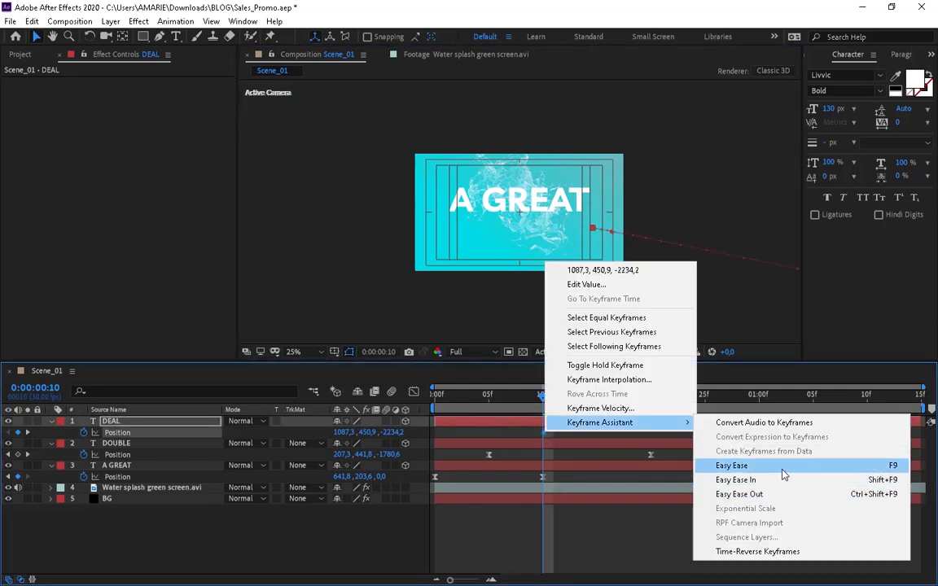
left_click(719, 465)
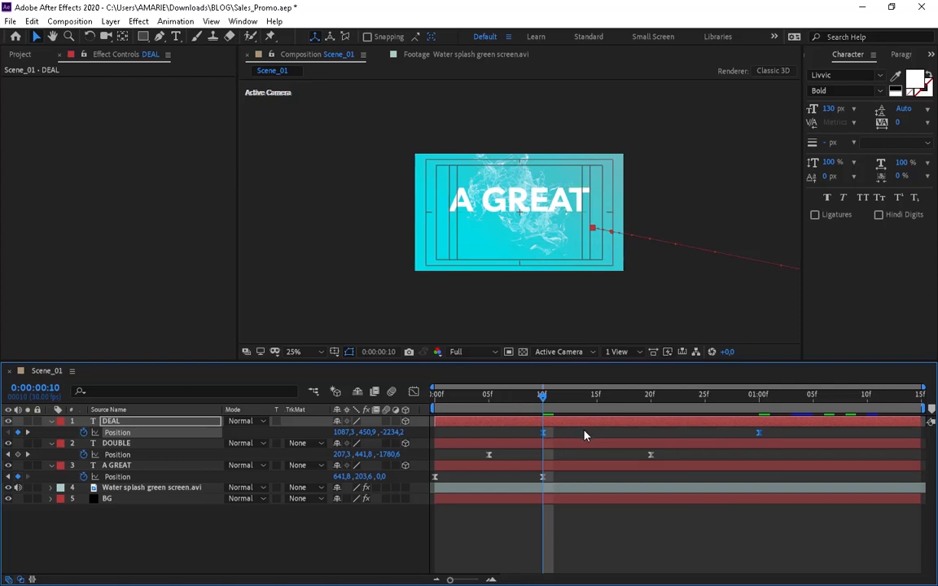
Step: Set the outgoing velocity influence of the "DEAL" Position keyframe at frame 10 to 75%
left_click_drag(585, 434, 526, 441)
right_click(544, 433)
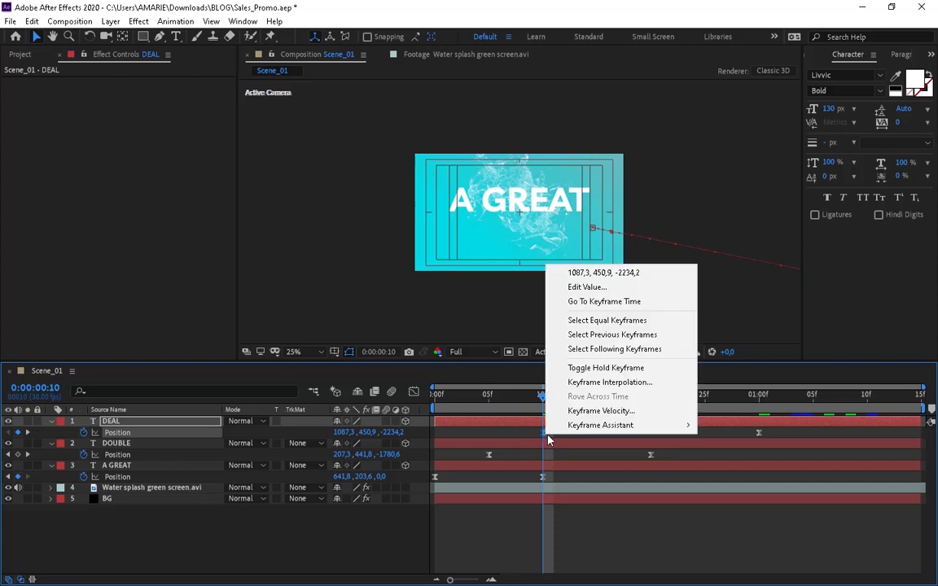
left_click(601, 411)
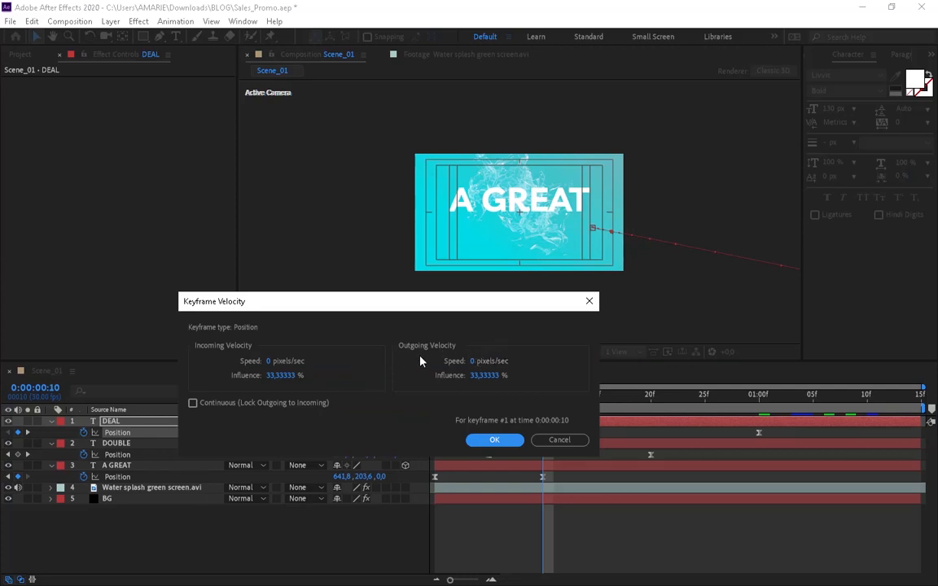
left_click(480, 376)
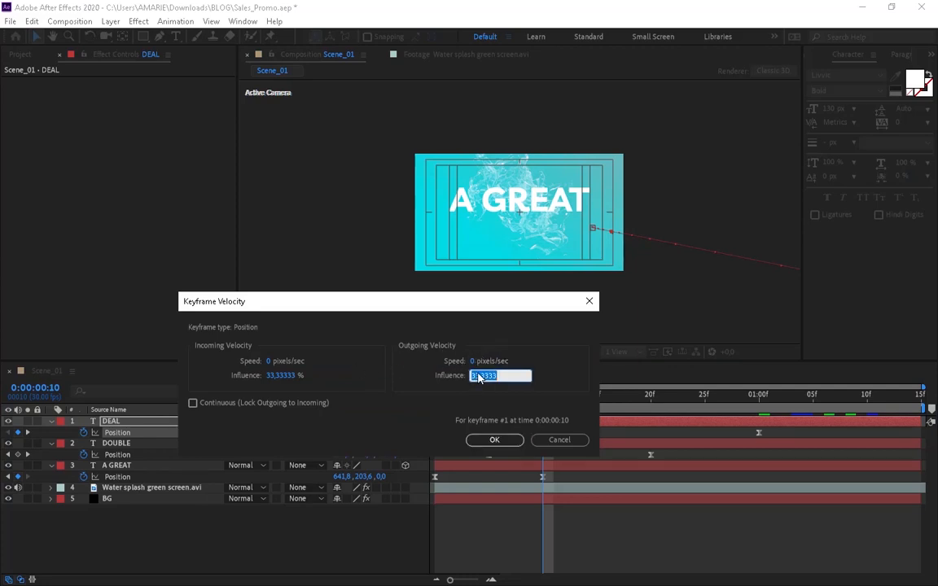
type("2")
type("5")
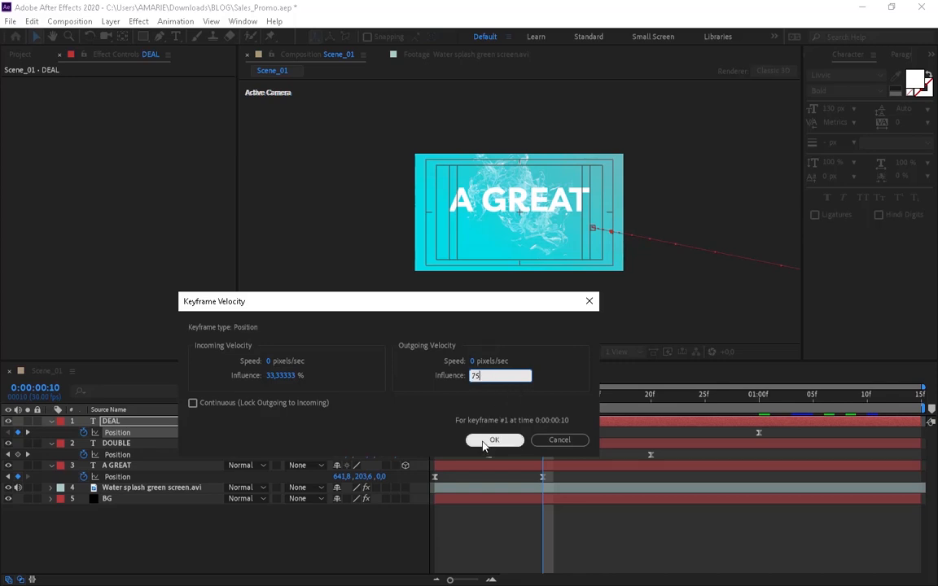
left_click(493, 440)
Step: Set the incoming velocity influence of the "DEAL" Position keyframe at 0:00:01:00 to 25%
left_click_drag(548, 401, 720, 439)
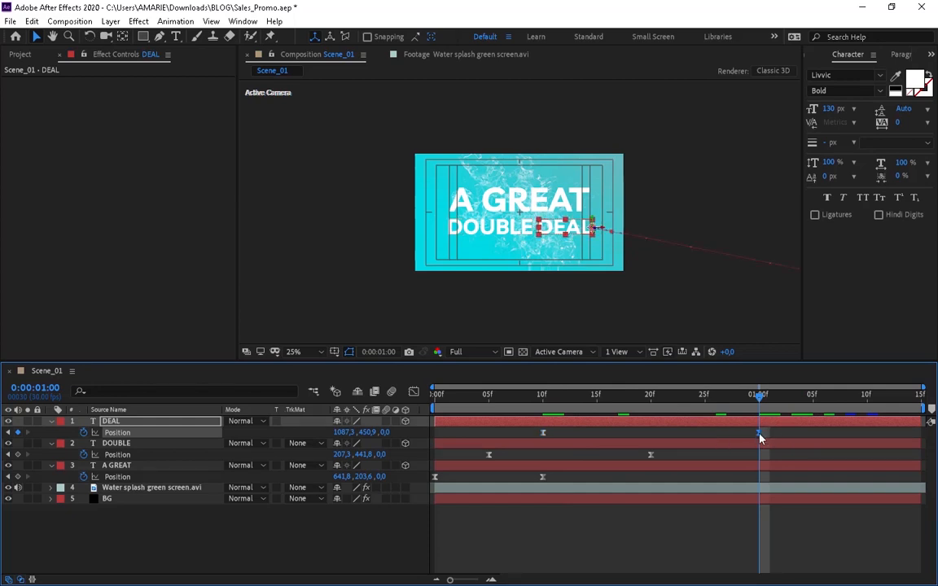
right_click(760, 437)
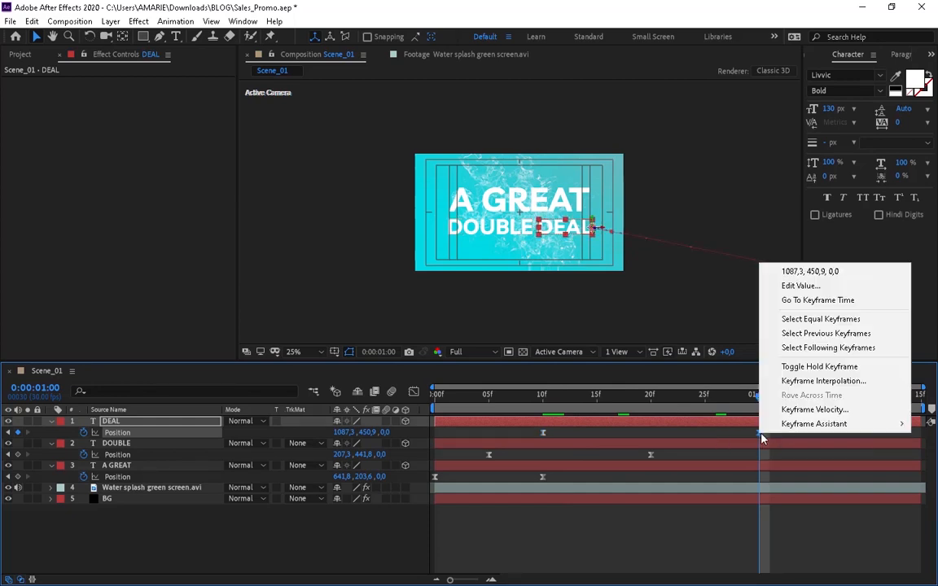
left_click(806, 409)
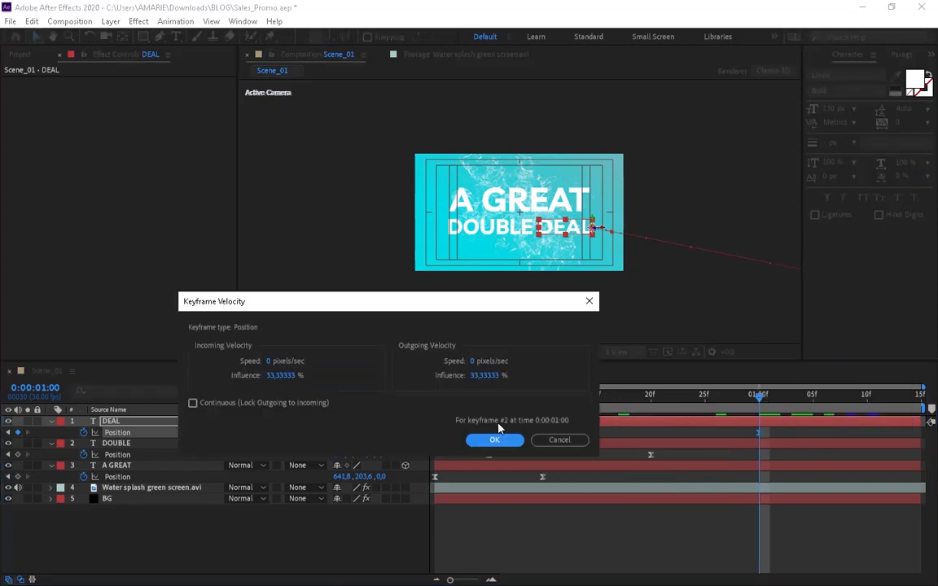
left_click(283, 379)
type("25")
key("Return")
Step: Save the project and preview the text animation from the start of Scene_01
key("Home")
key("ctrl+s")
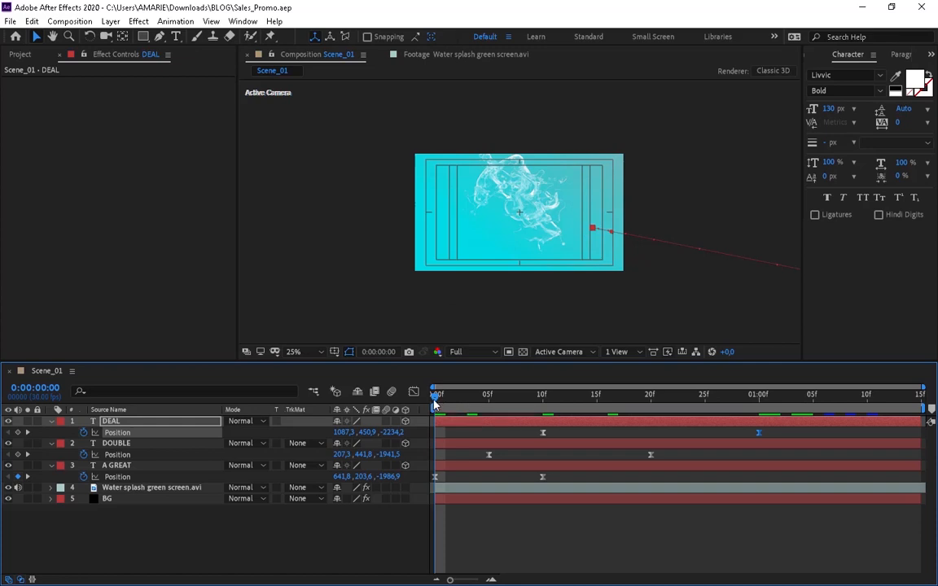
key("space")
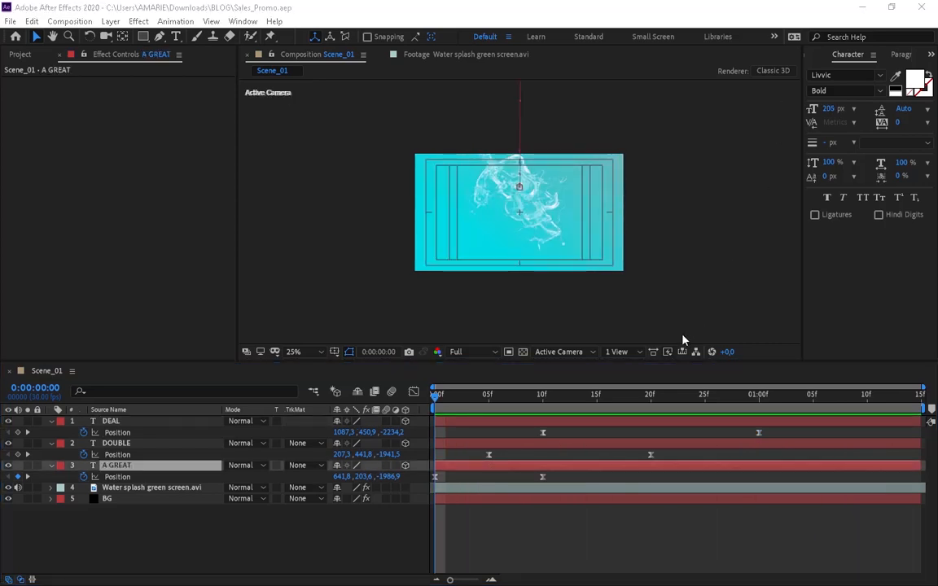
Step: Add the expression wiggle(5,10) to the Position of the "A GREAT" layer
left_click(83, 476, "alt")
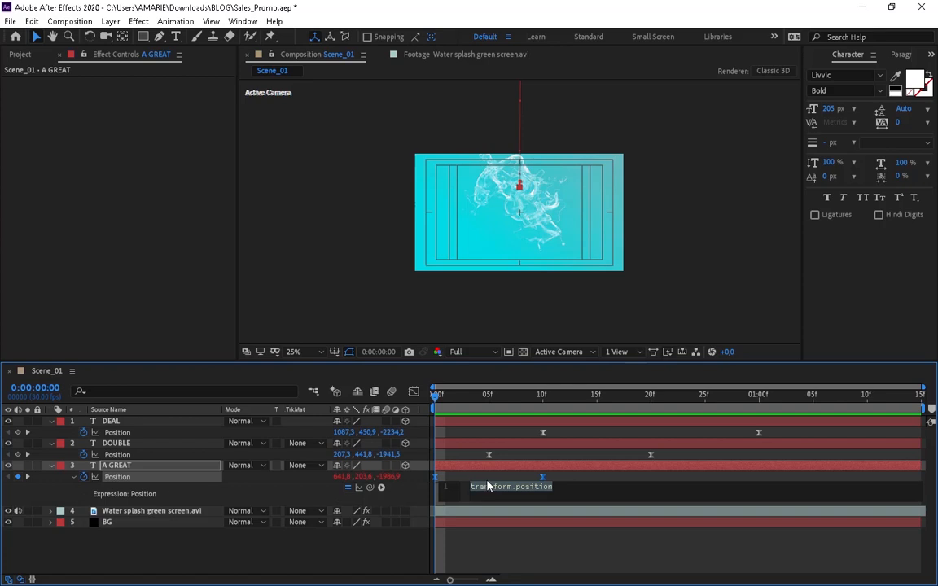
type("wiggle")
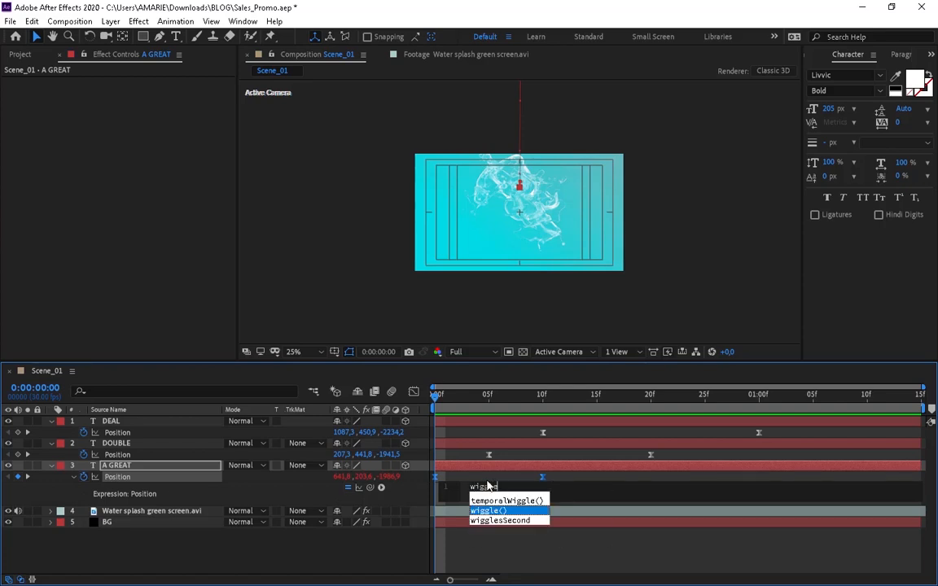
key("Return")
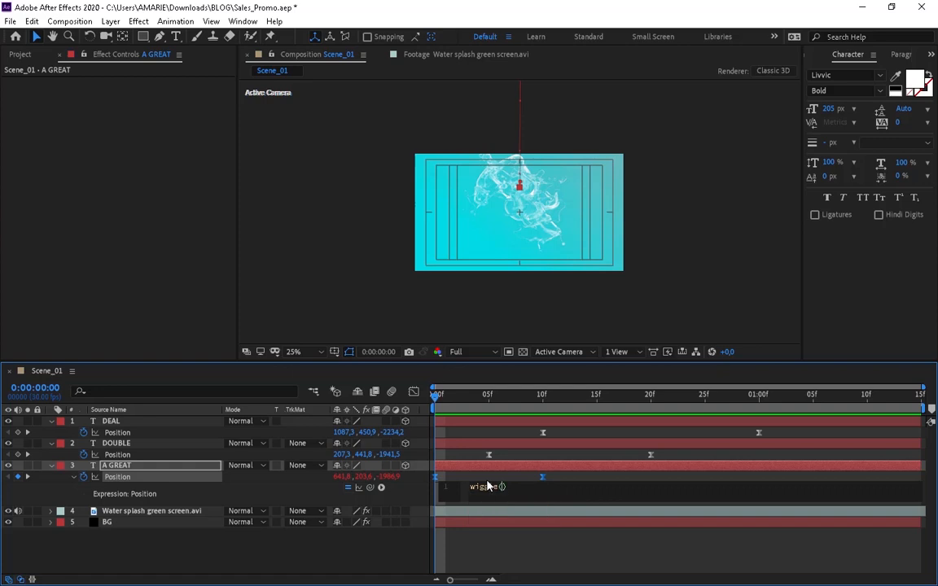
type("5,10")
left_click(38, 498)
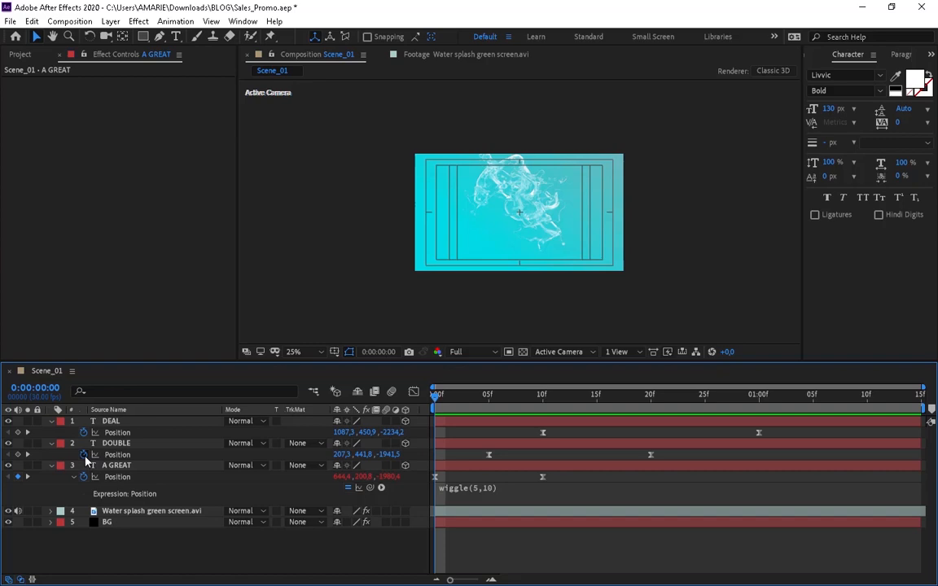
Step: Add the expression wiggle(5,10) to the Position of the "DOUBLE" layer
left_click(84, 454, "alt")
type("wi")
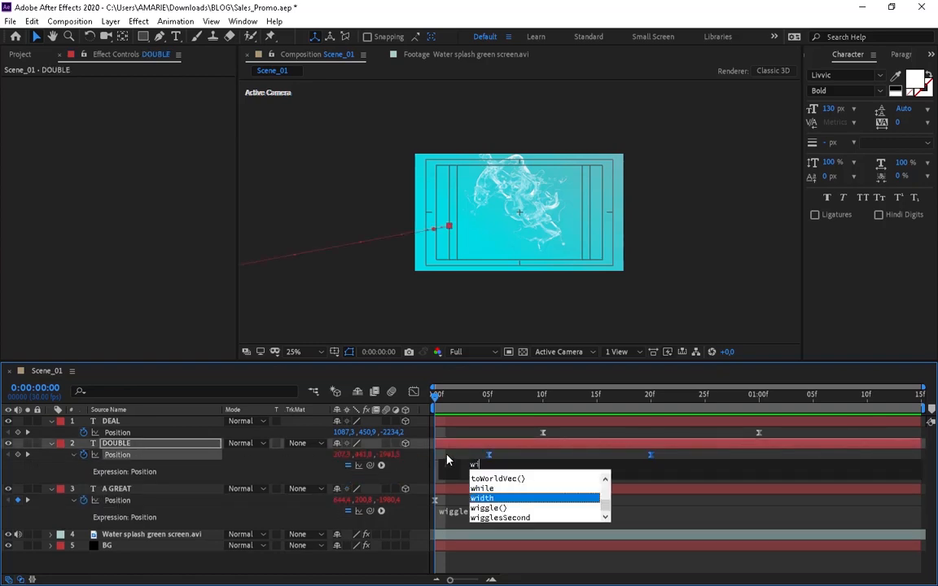
type("ggle")
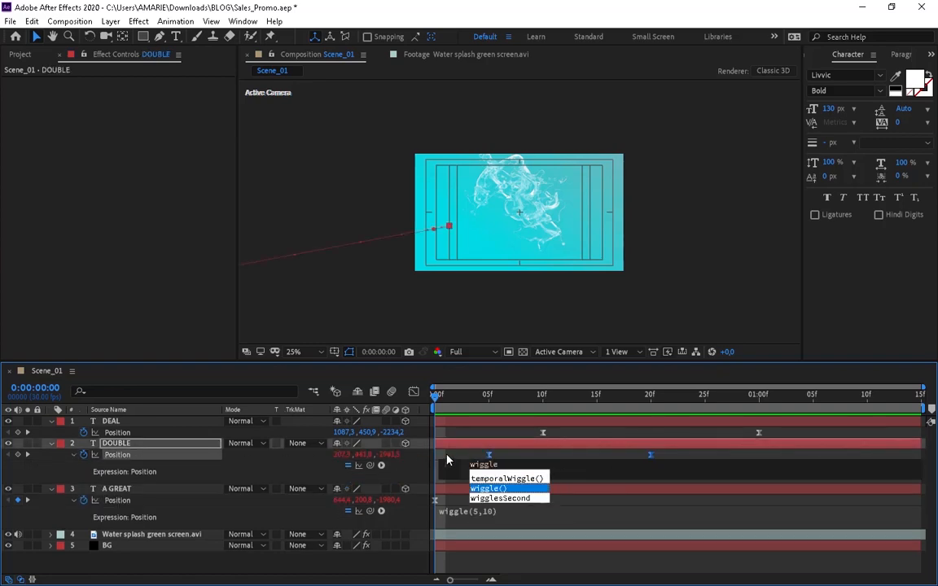
type("(5,")
type("10")
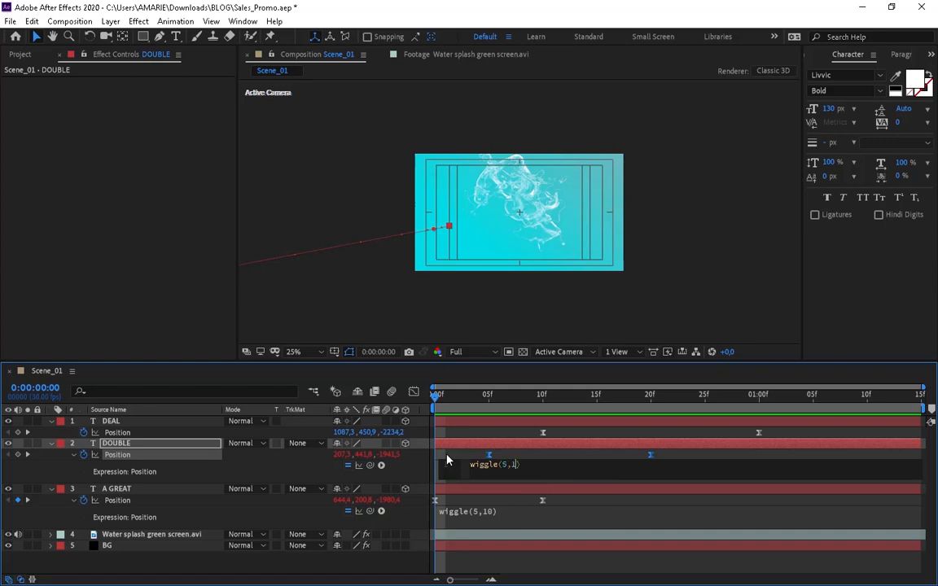
left_click(75, 470)
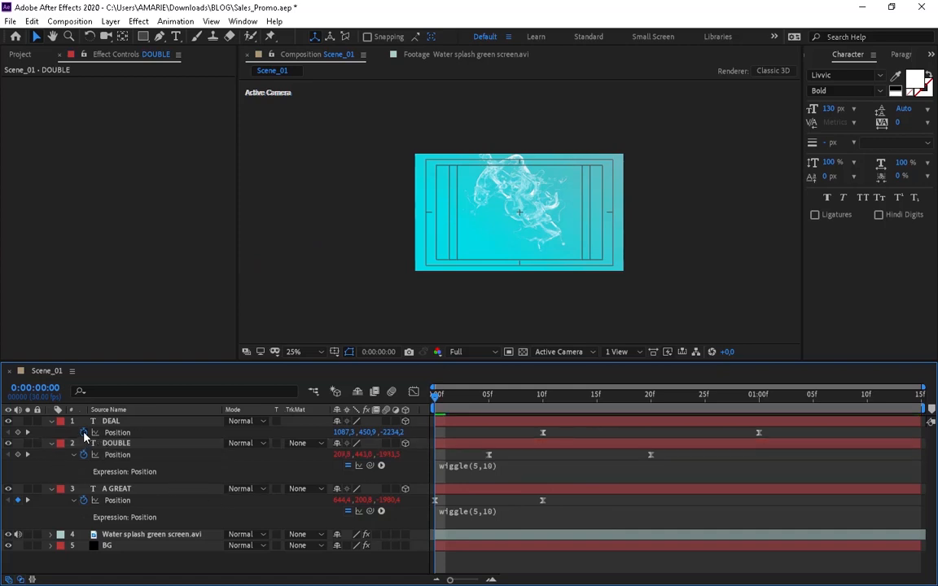
Step: Add the expression wiggle(5,10) to the Position of the "DEAL" layer and preview the text animation
left_click(83, 433, "alt")
type("wigg")
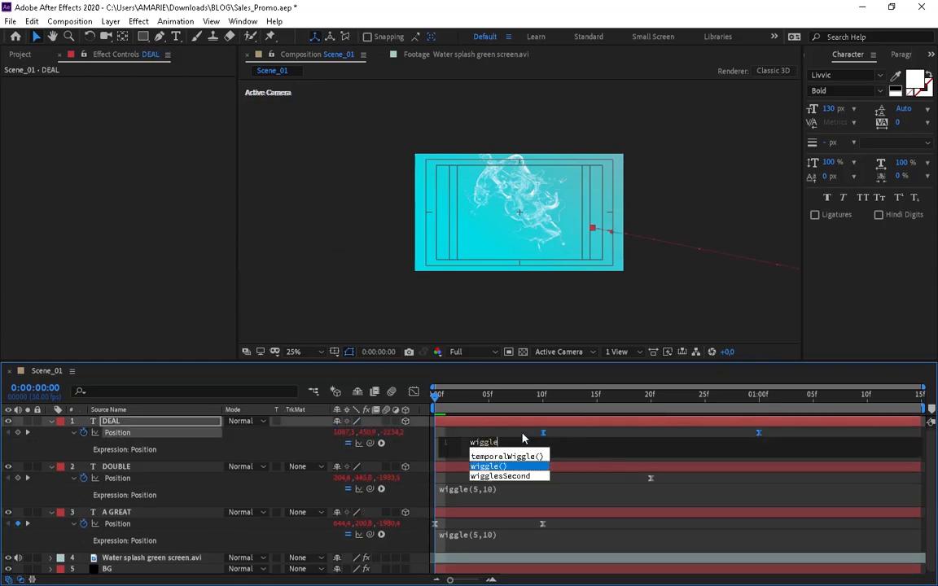
type("le")
key("Return")
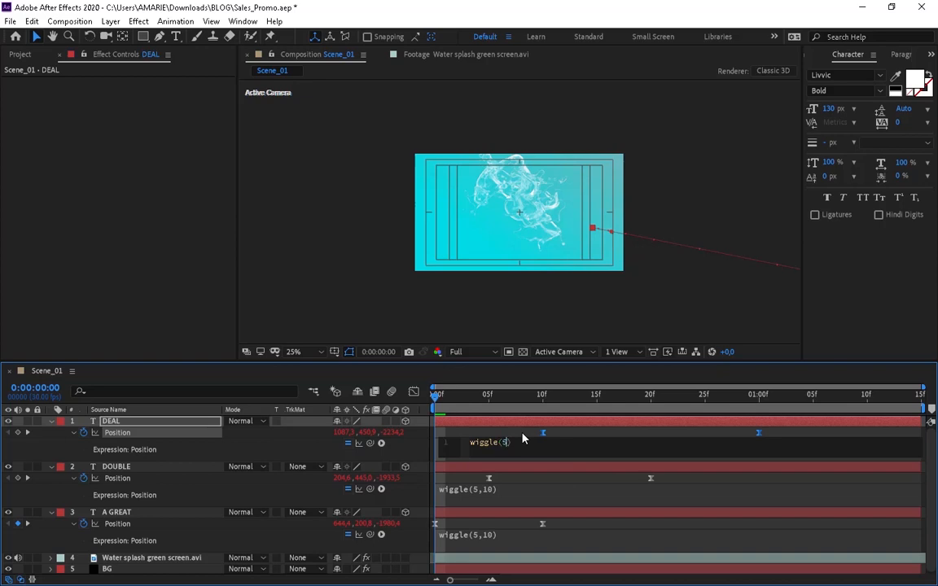
type("5,10")
left_click(53, 454)
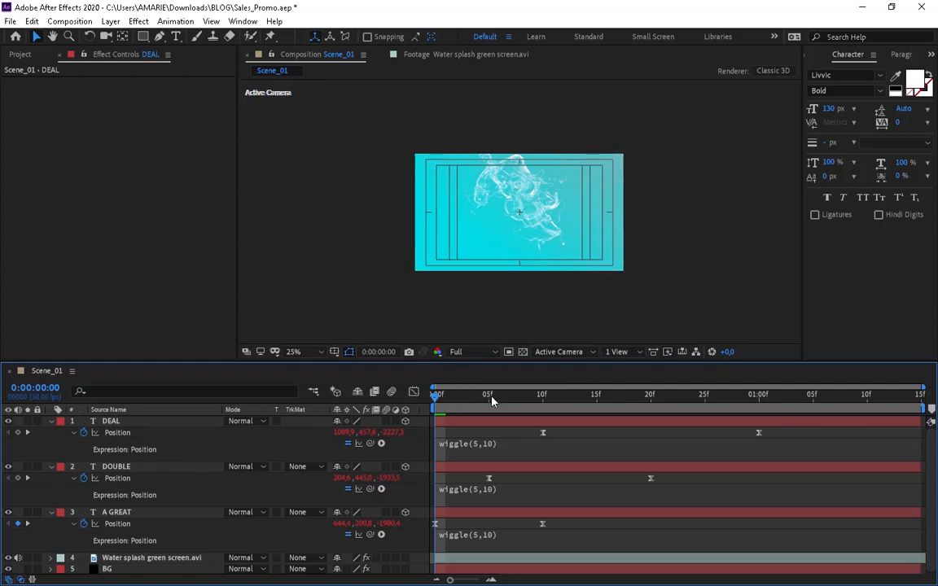
key("space")
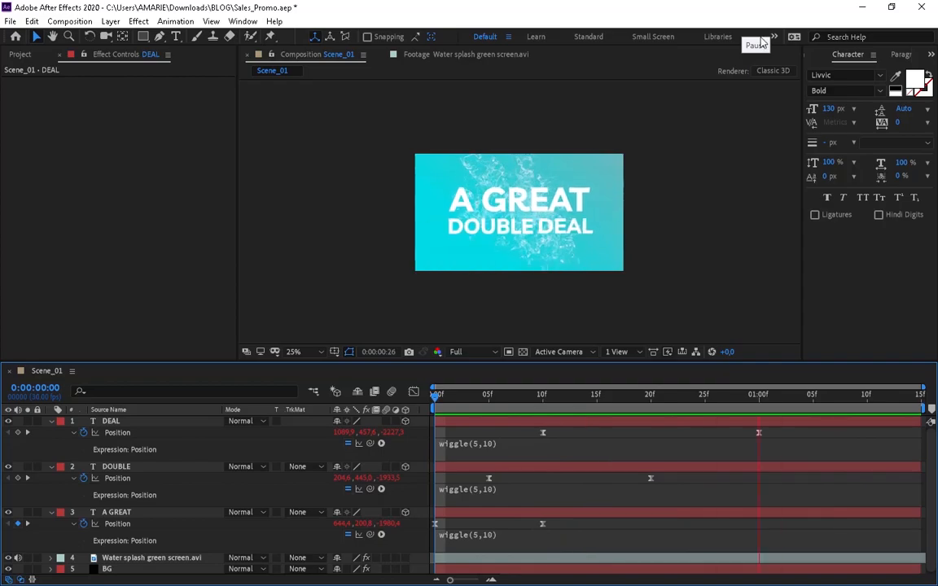
key("space")
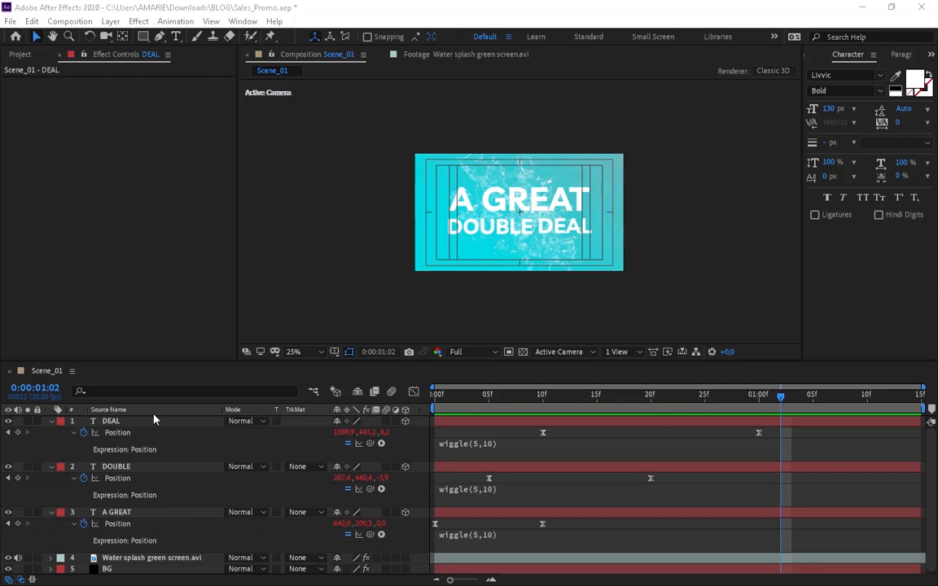
Step: Enable motion blur on the three text layers "DEAL", "DOUBLE" and "A GREAT"
left_click(114, 422)
left_click(116, 513, "shift")
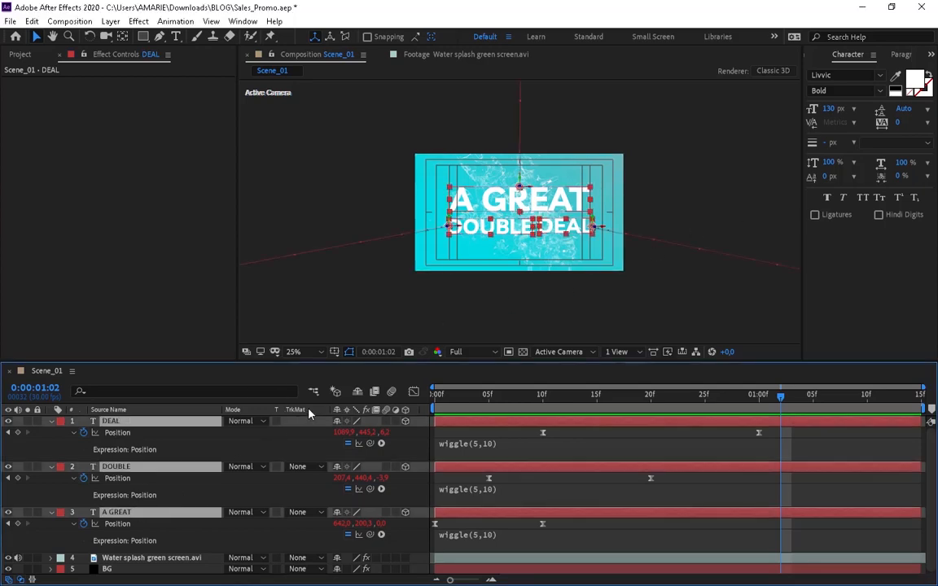
left_click(389, 424)
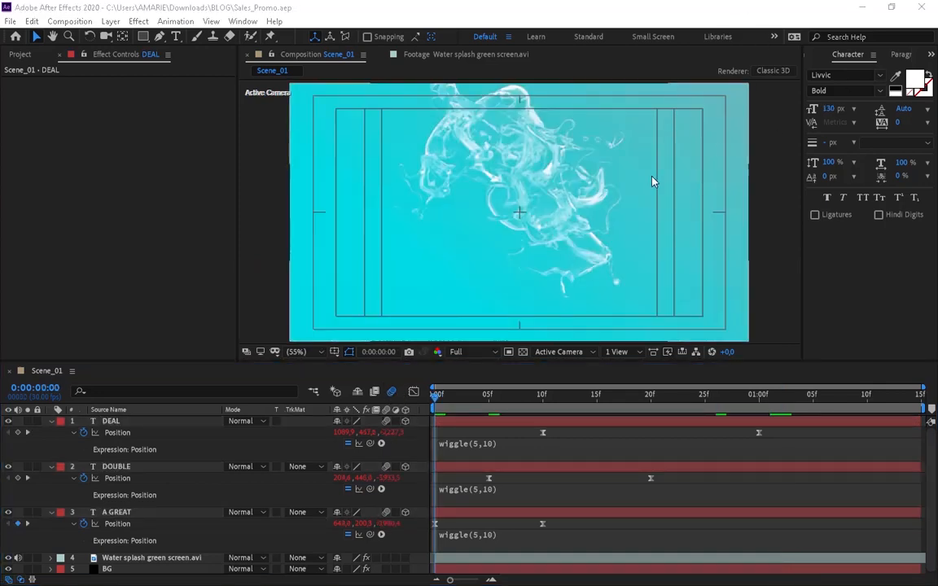
Step: Maximize the Scene_01 composition view and play the motion-blurred text animation from the start
left_click(260, 141)
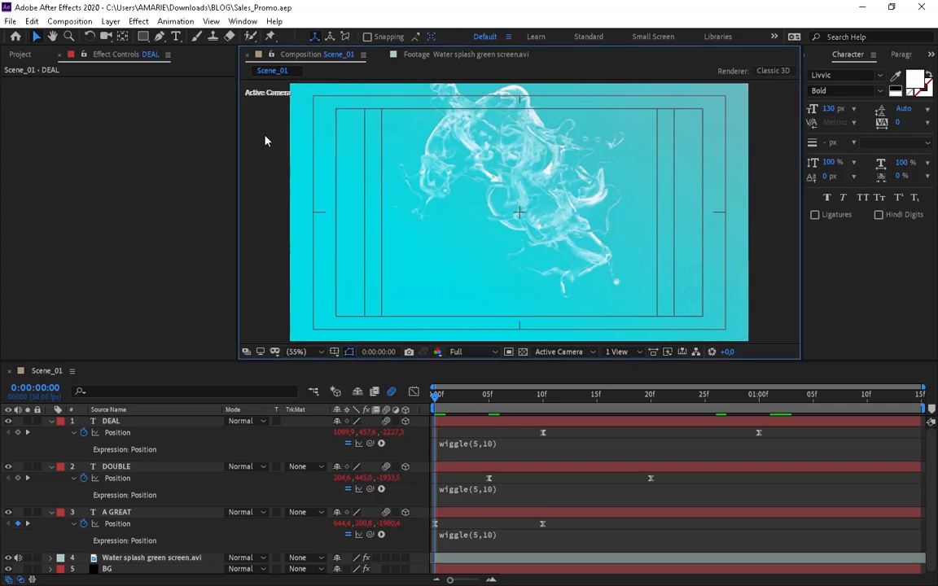
key("grave")
key("space")
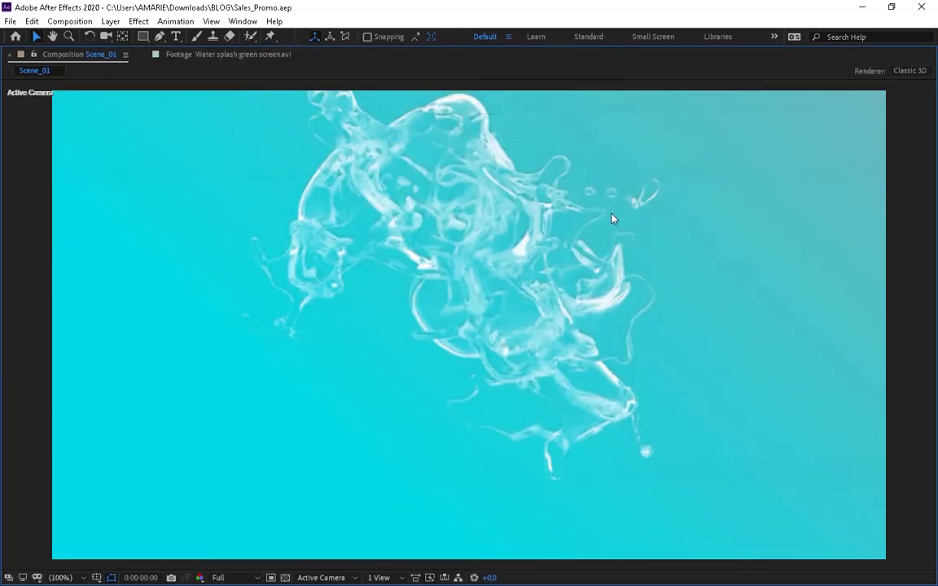